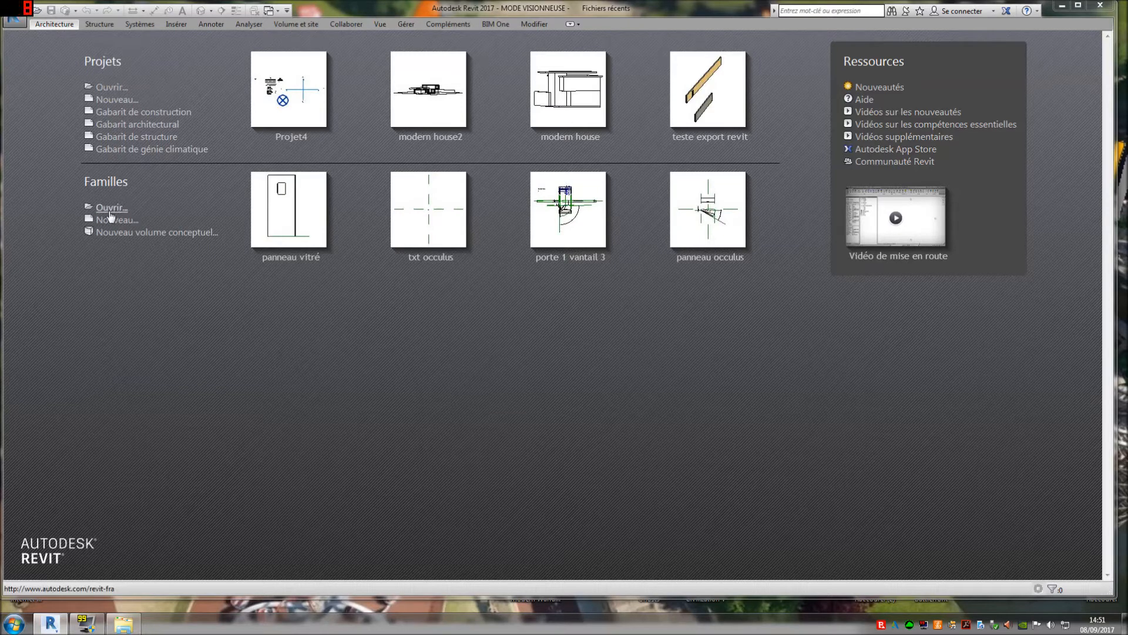
Create a new project from the DefaultFRAFRA.rte template.
left_click(122, 100)
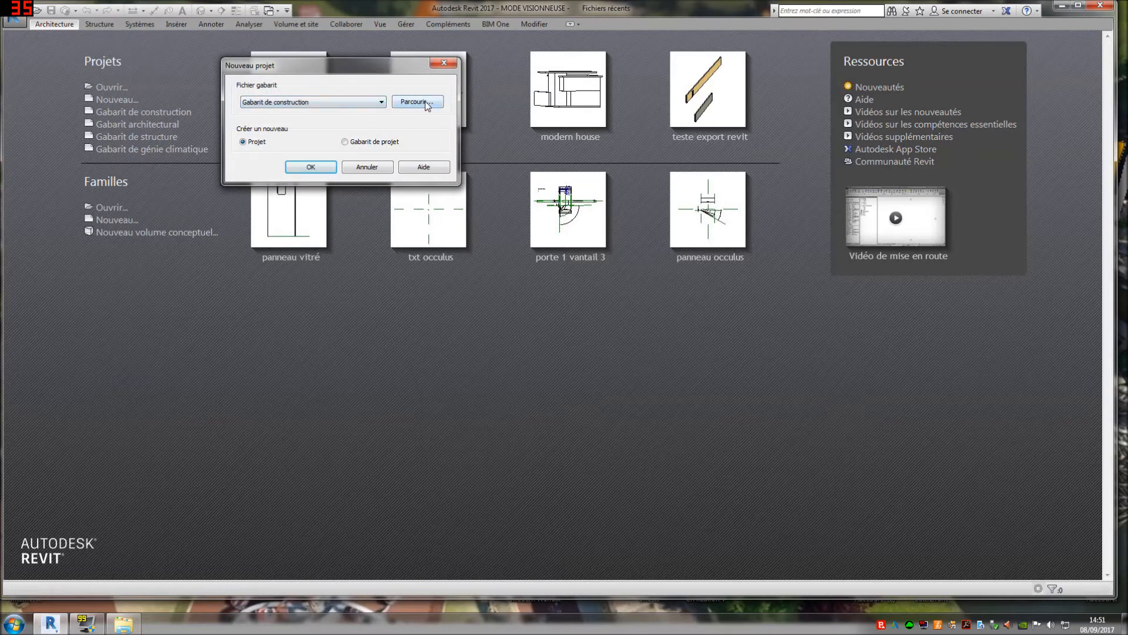
left_click(418, 102)
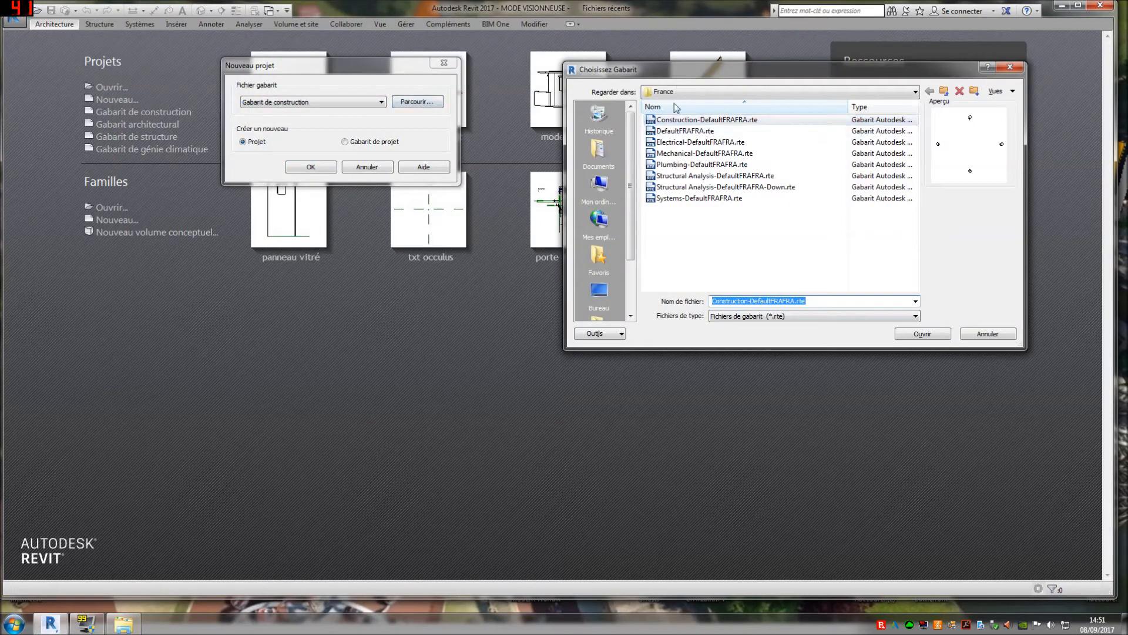
left_click(685, 130)
left_click(923, 334)
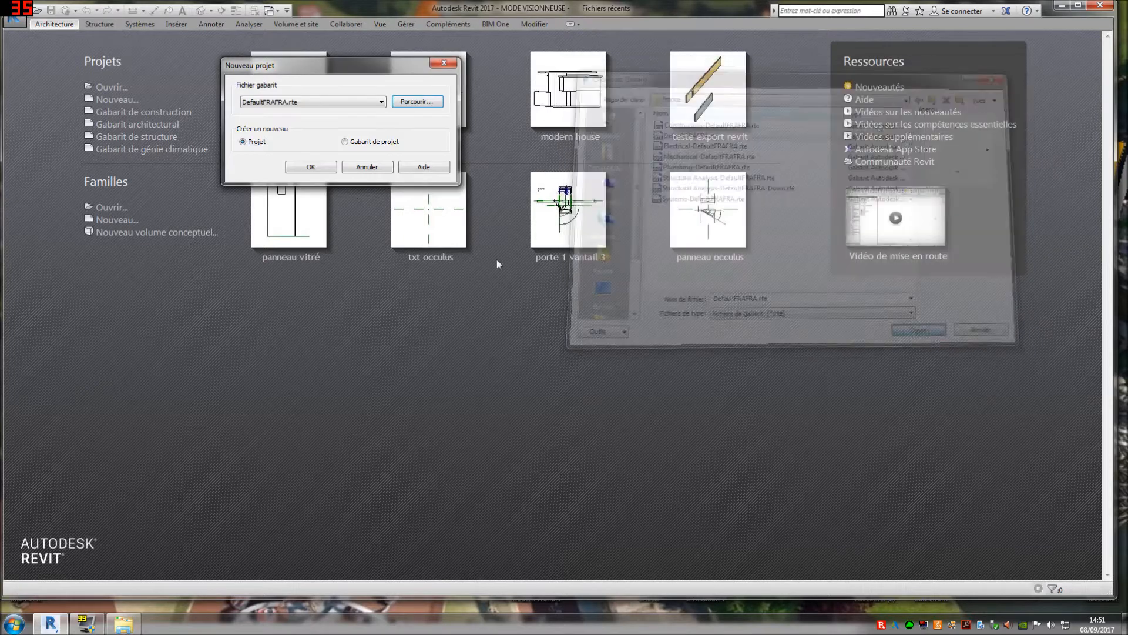
left_click(323, 168)
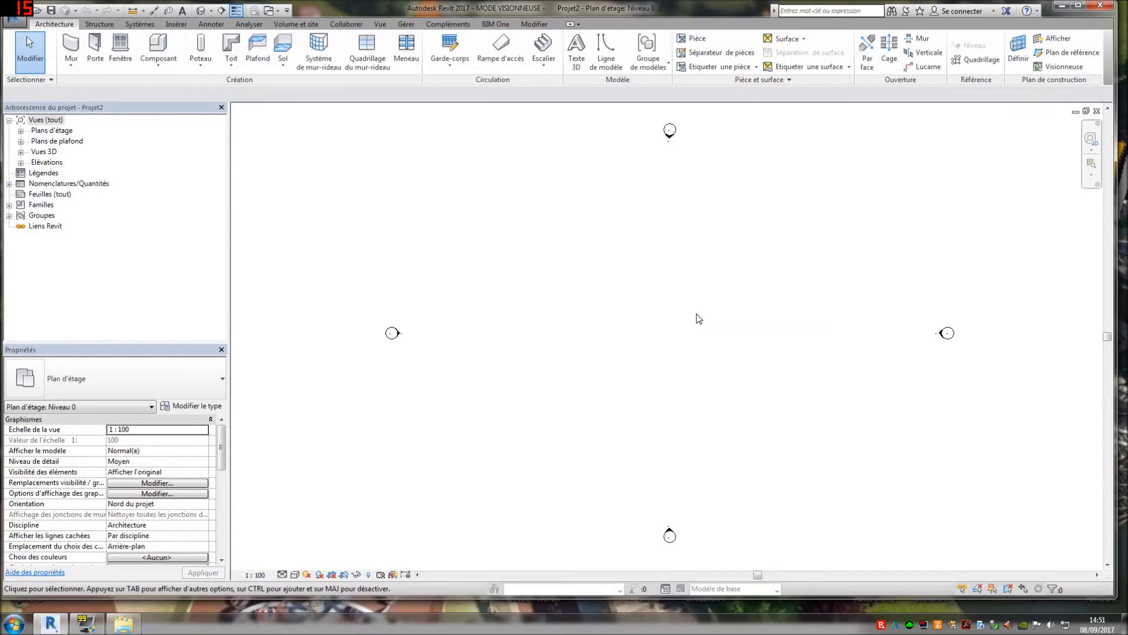
Draw a closed rectangle of architectural walls about 21.1 m wide using the Générique - Ext. 200 mm type.
left_click(71, 66)
left_click(80, 97)
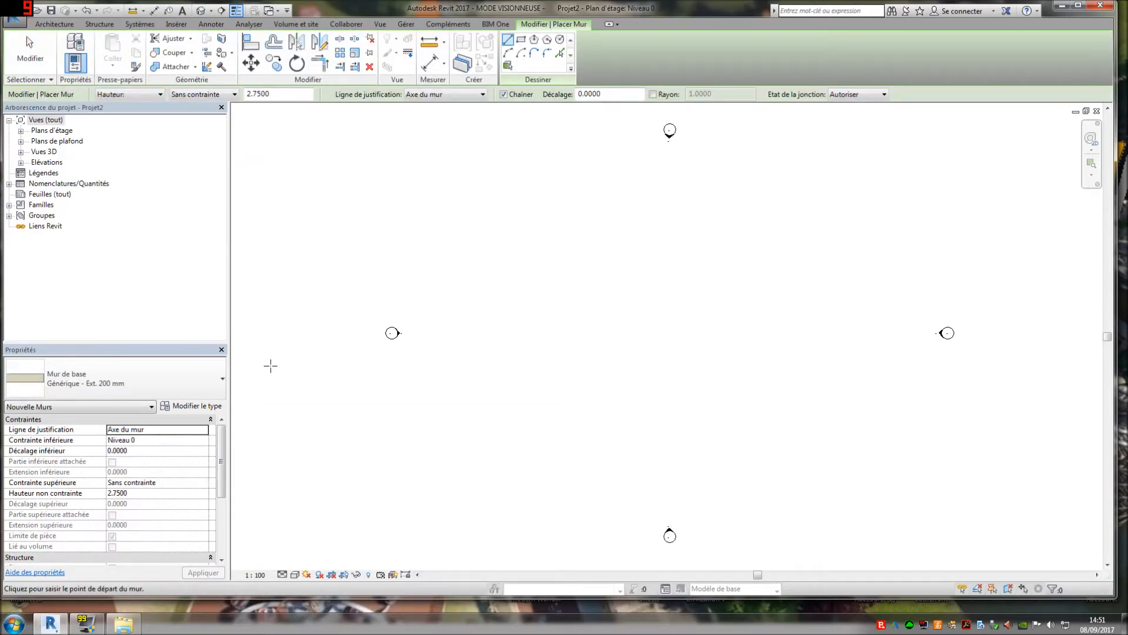
left_click(485, 347)
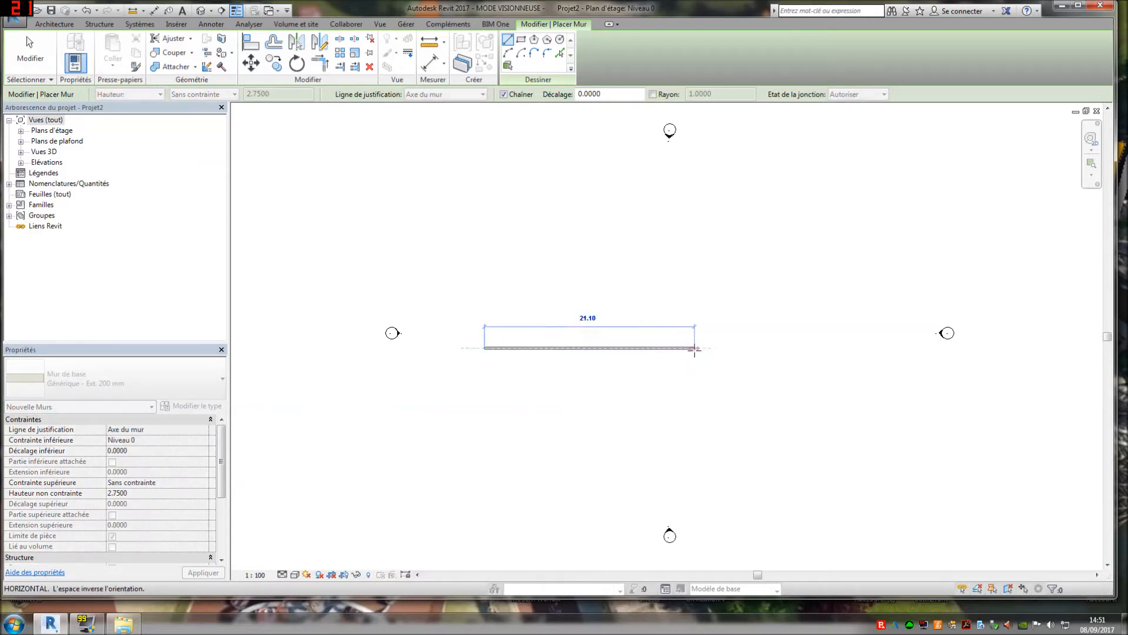
left_click(694, 348)
left_click(694, 436)
left_click(484, 436)
left_click(484, 348)
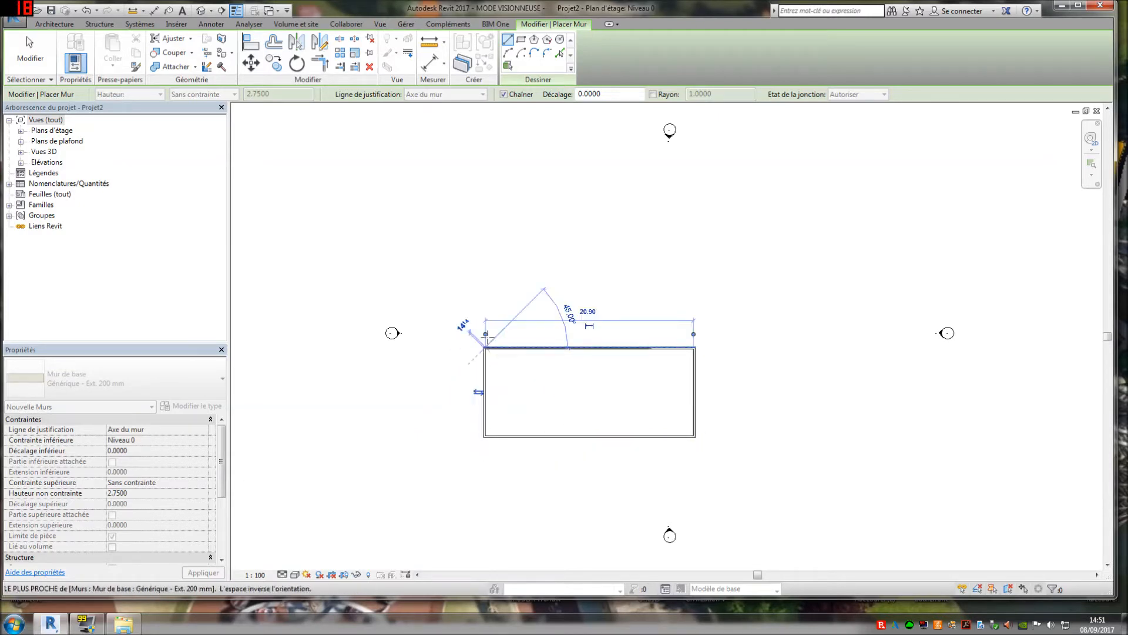
key("Escape")
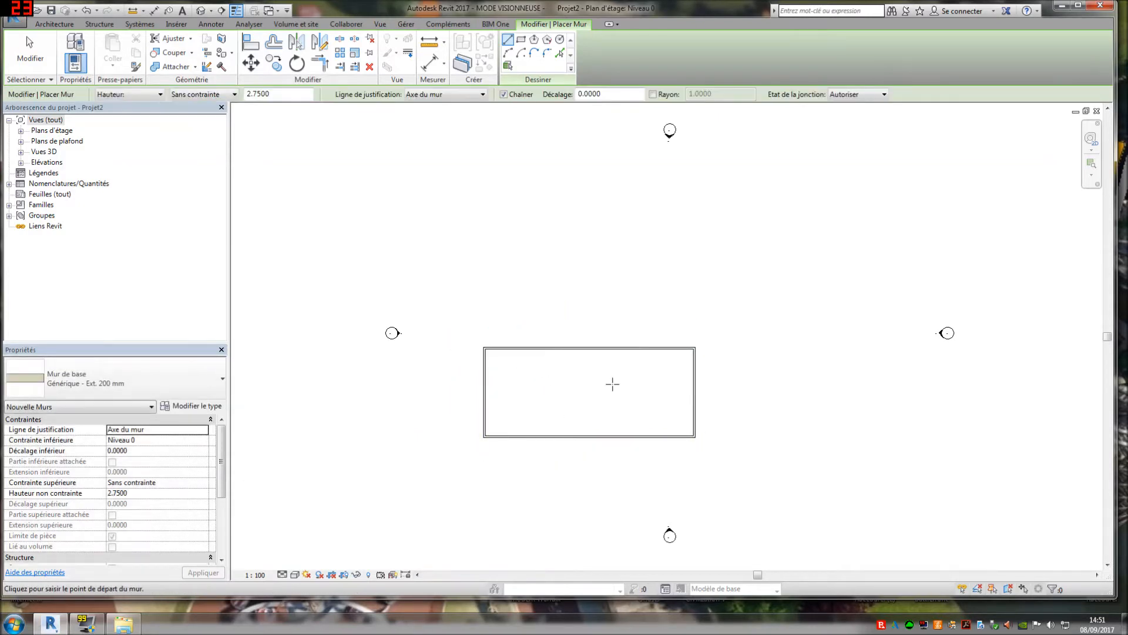
key("Escape")
Change the rectangle's west wall to the Int. Brique 110 mm type.
scroll(458, 449, "down", 1)
scroll(418, 500, "up", 3)
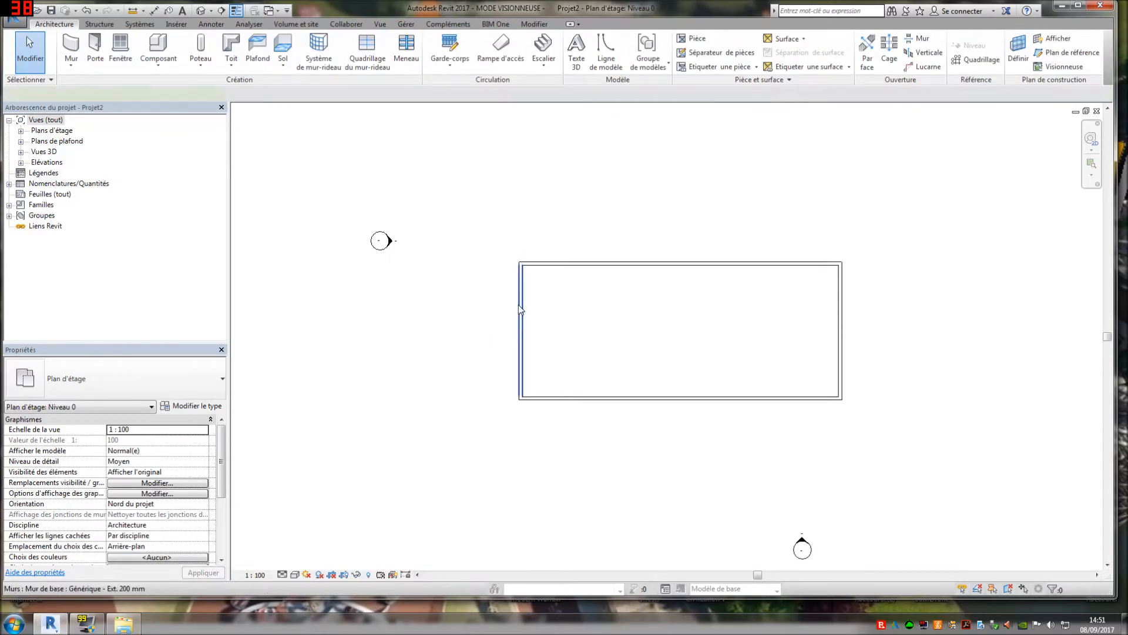
left_click(520, 310)
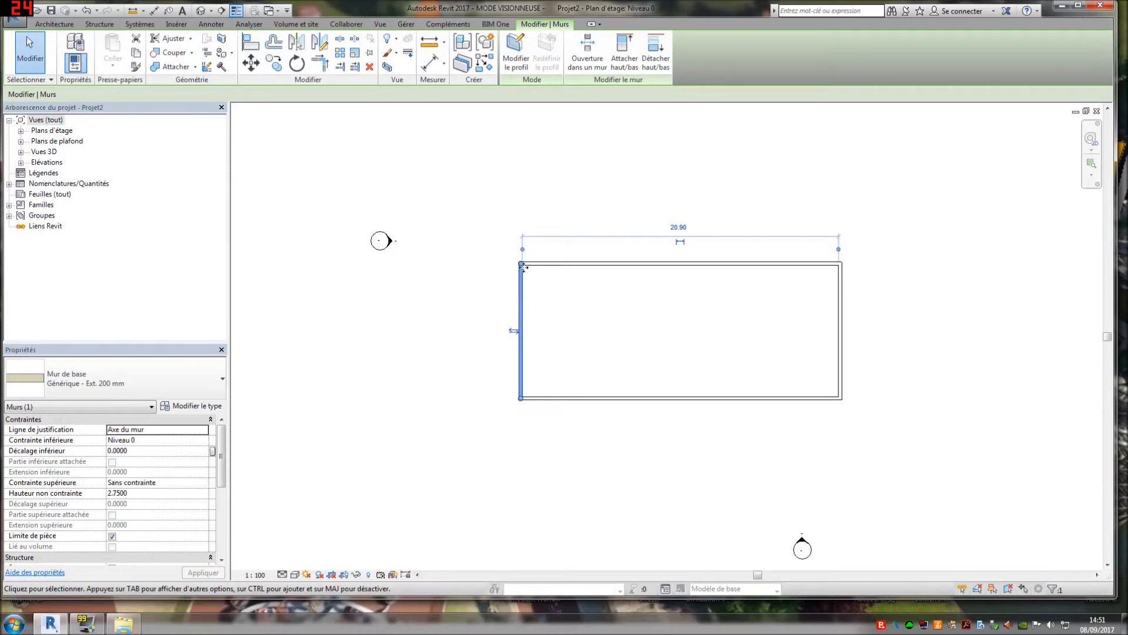
left_click(350, 409)
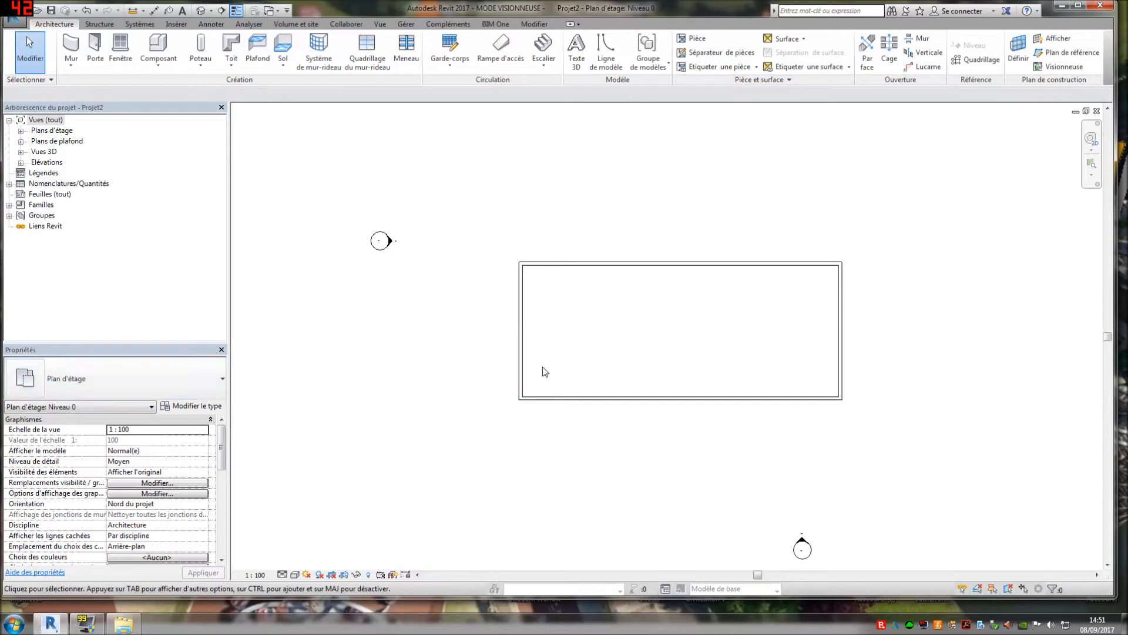
left_click(521, 369)
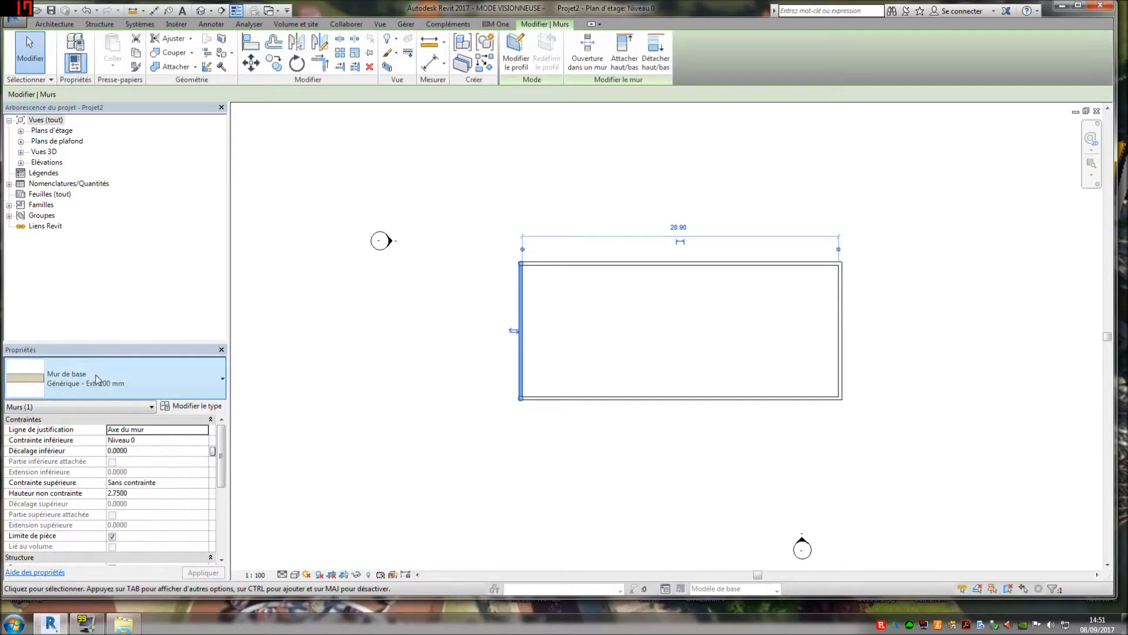
left_click(203, 369)
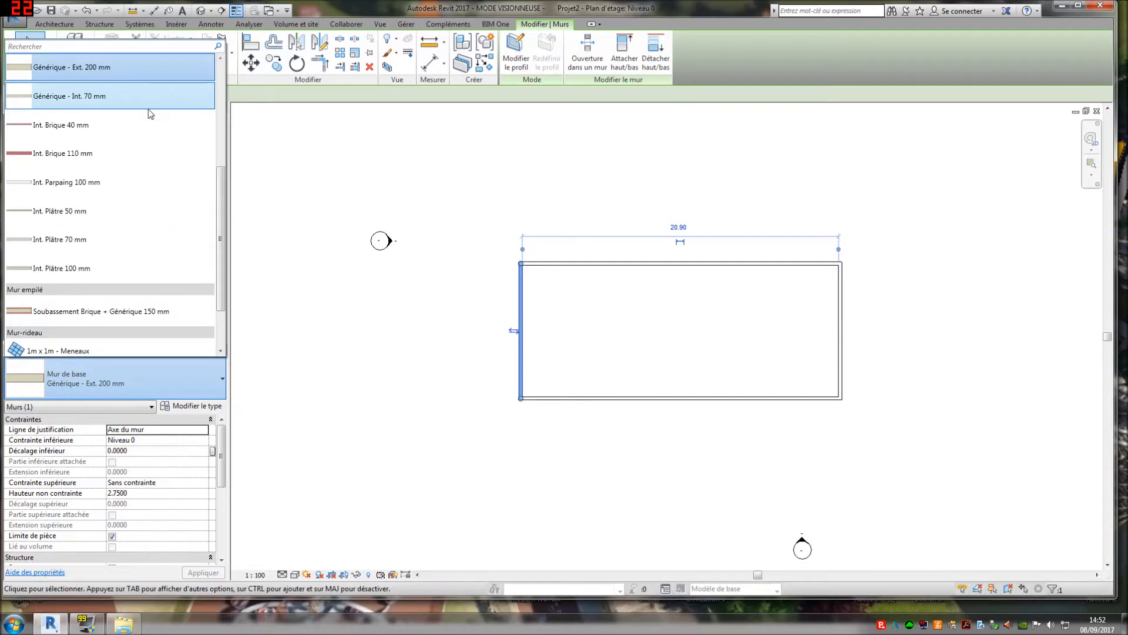
left_click(130, 153)
scroll(532, 305, "up", 4)
scroll(540, 293, "up", 3)
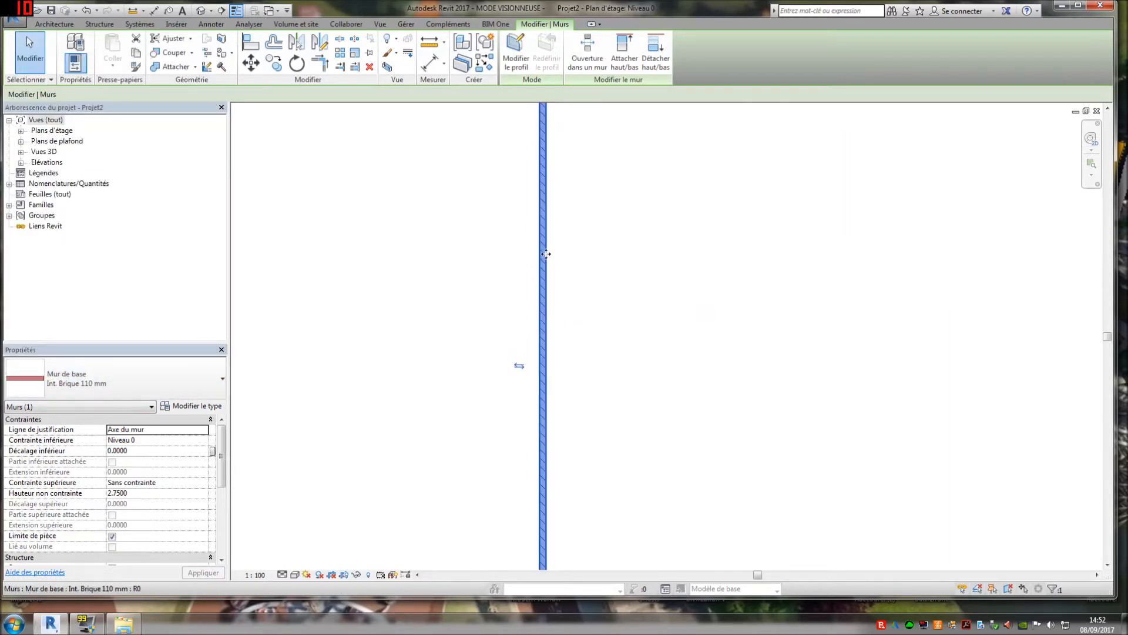
left_click(611, 317)
scroll(607, 327, "down", 5)
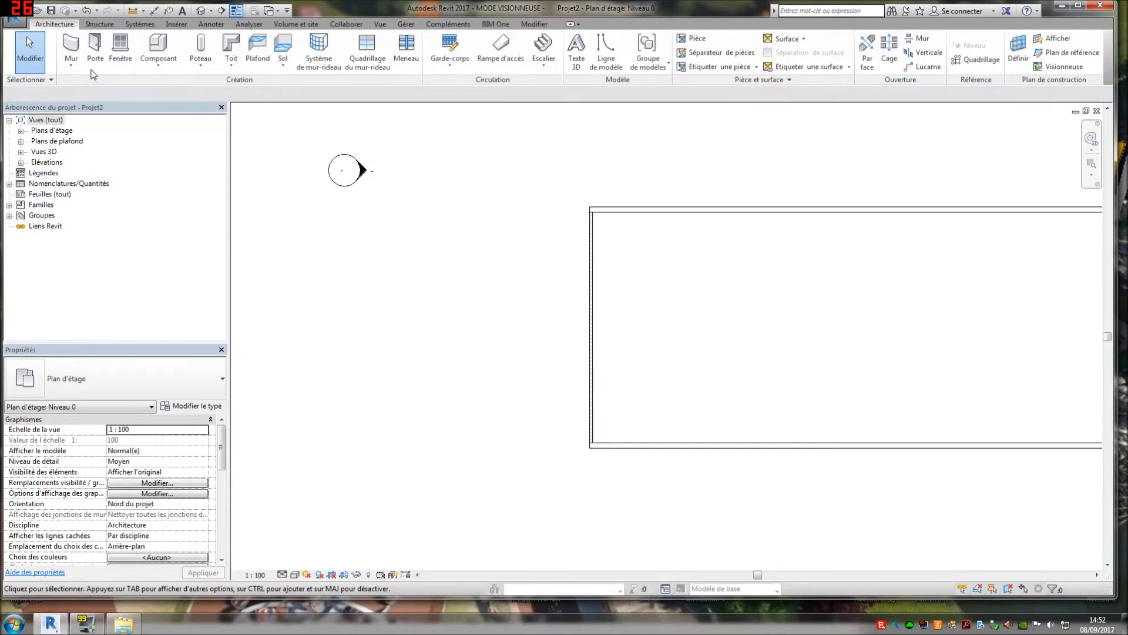
left_click(70, 62)
left_click(102, 86)
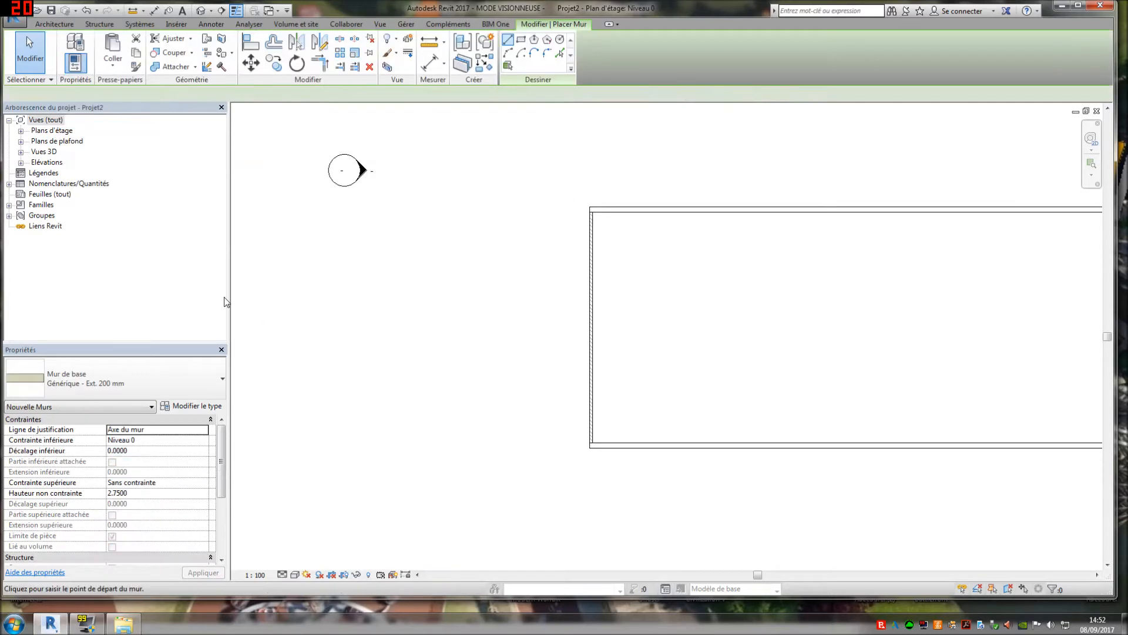
left_click(143, 375)
scroll(116, 259, "up", 2)
scroll(117, 240, "down", 3)
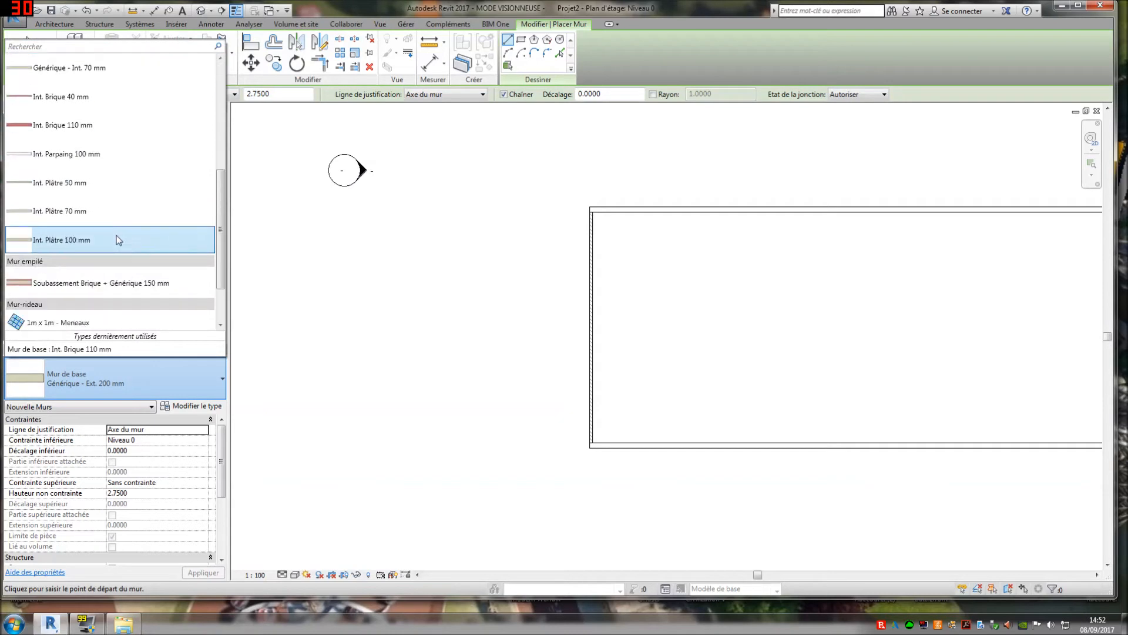
scroll(117, 235, "down", 1)
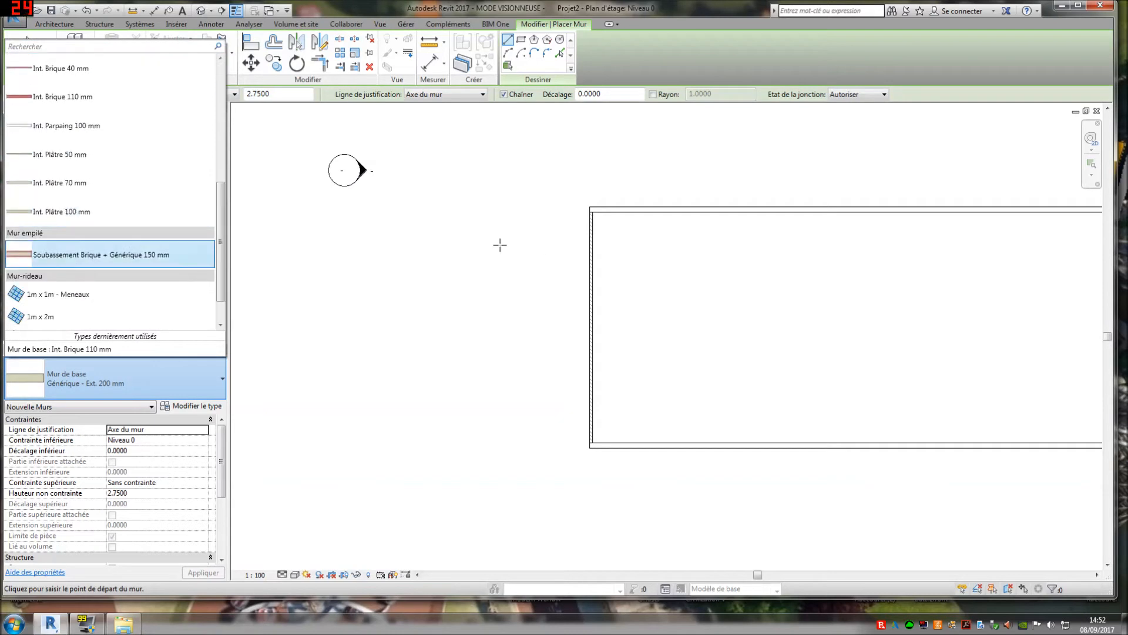
left_click(495, 204)
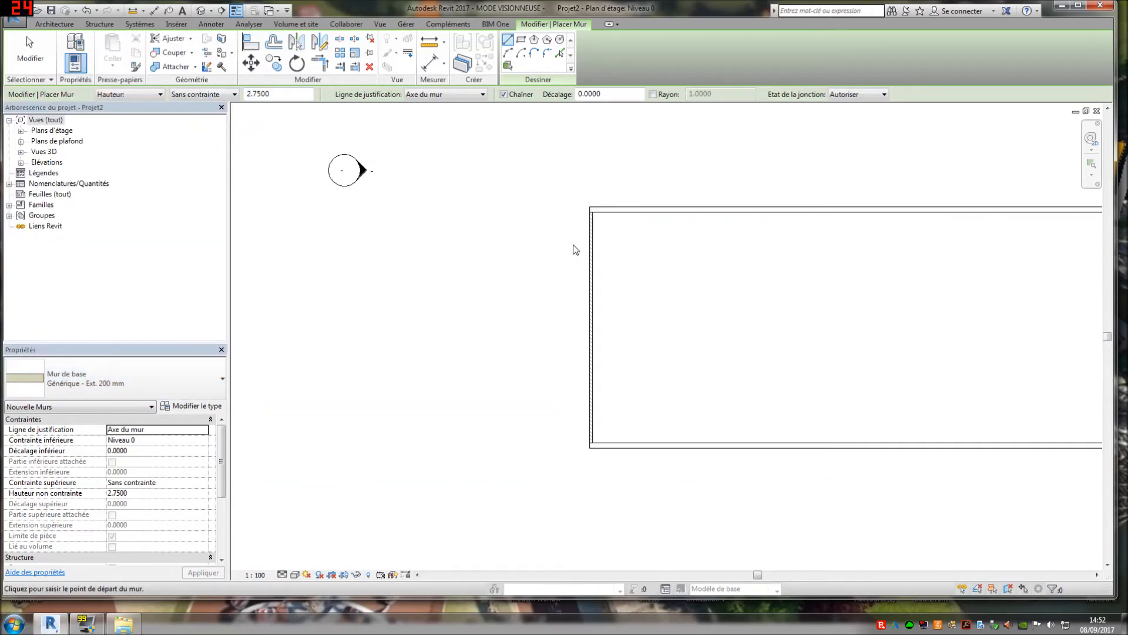
key("Escape")
Select all Générique - Ext. 200 mm walls visible in the view and change them to Int. Plâtre 70 mm.
left_click(659, 211)
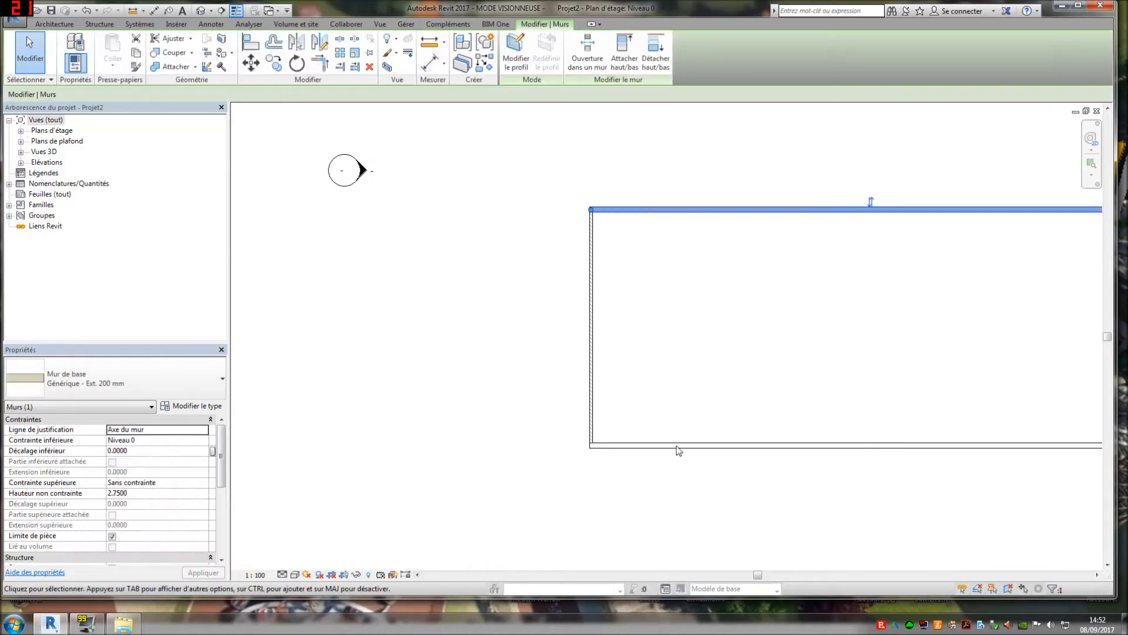
right_click(668, 211)
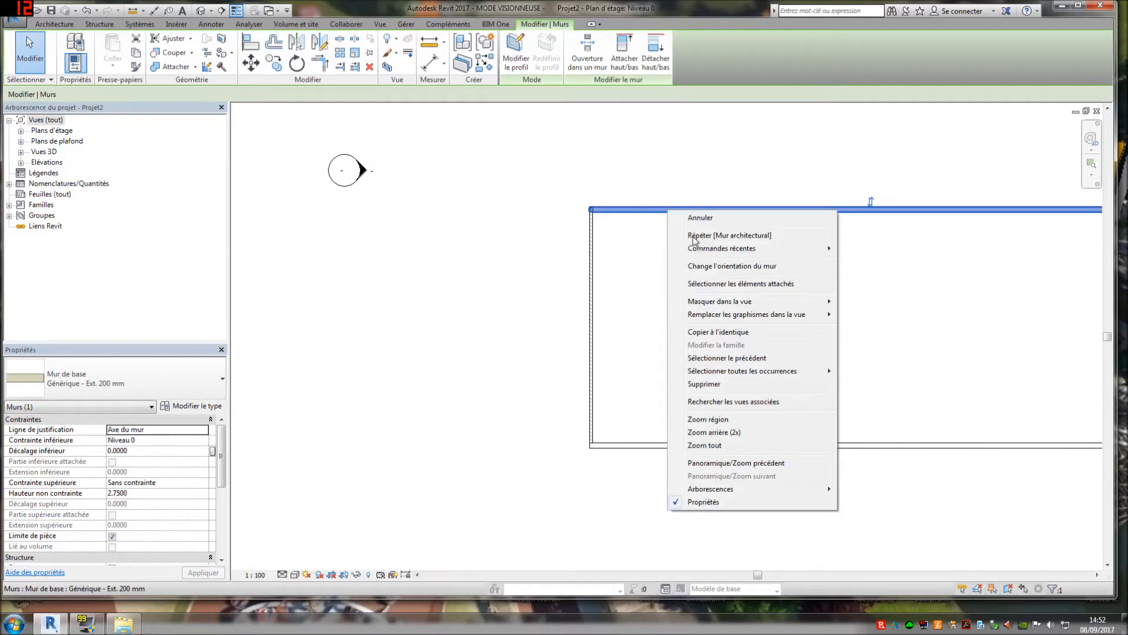
mouse_move(743, 375)
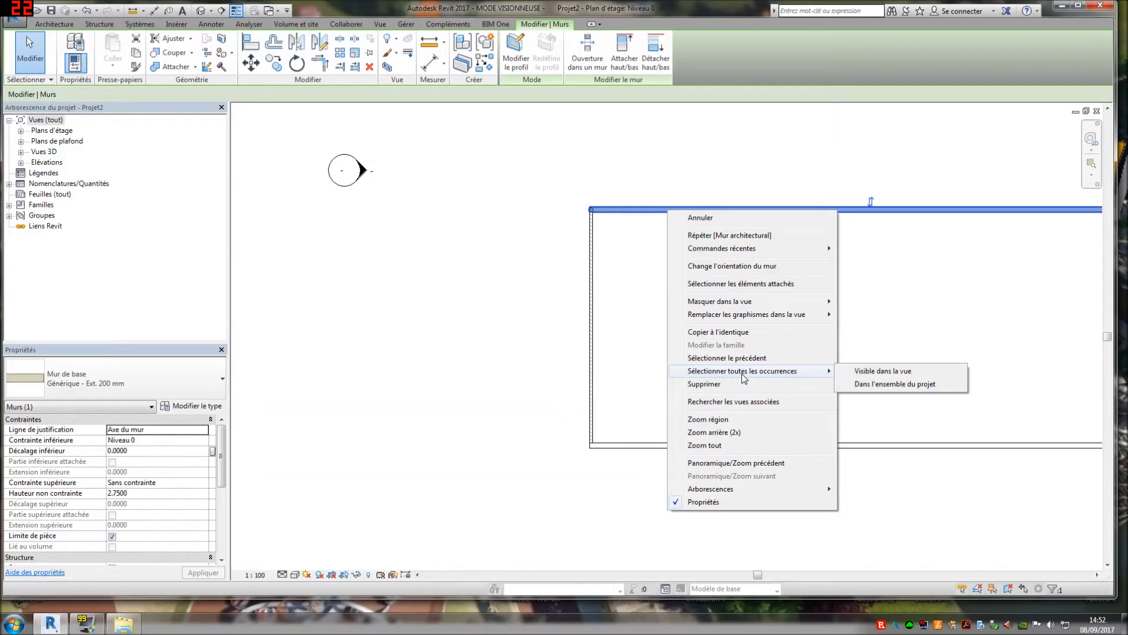
left_click(864, 381)
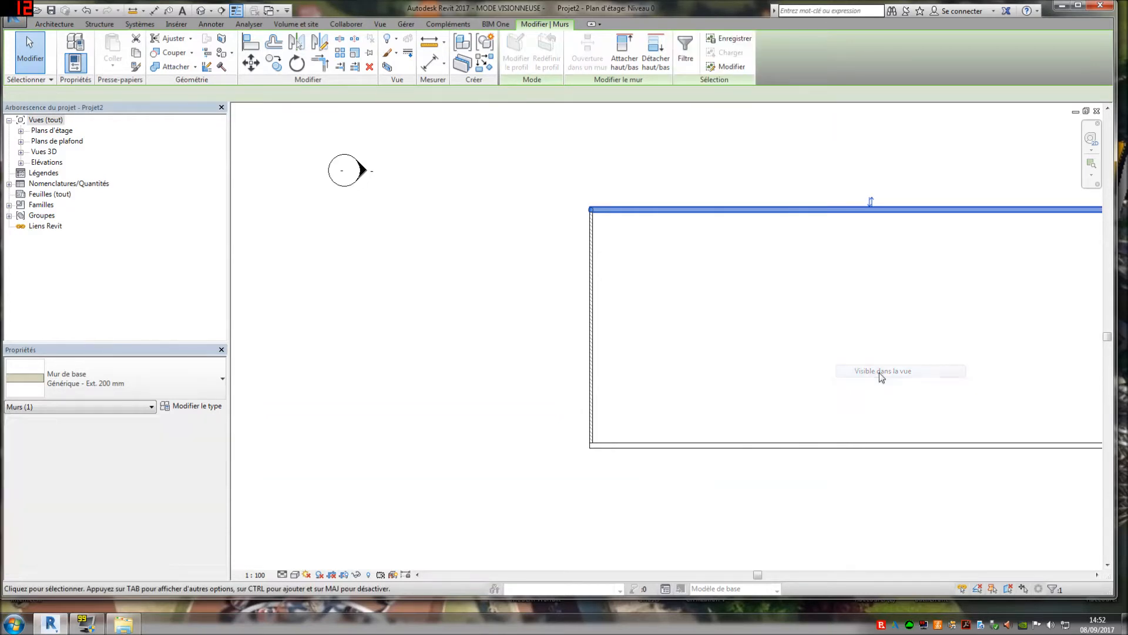
left_click(198, 379)
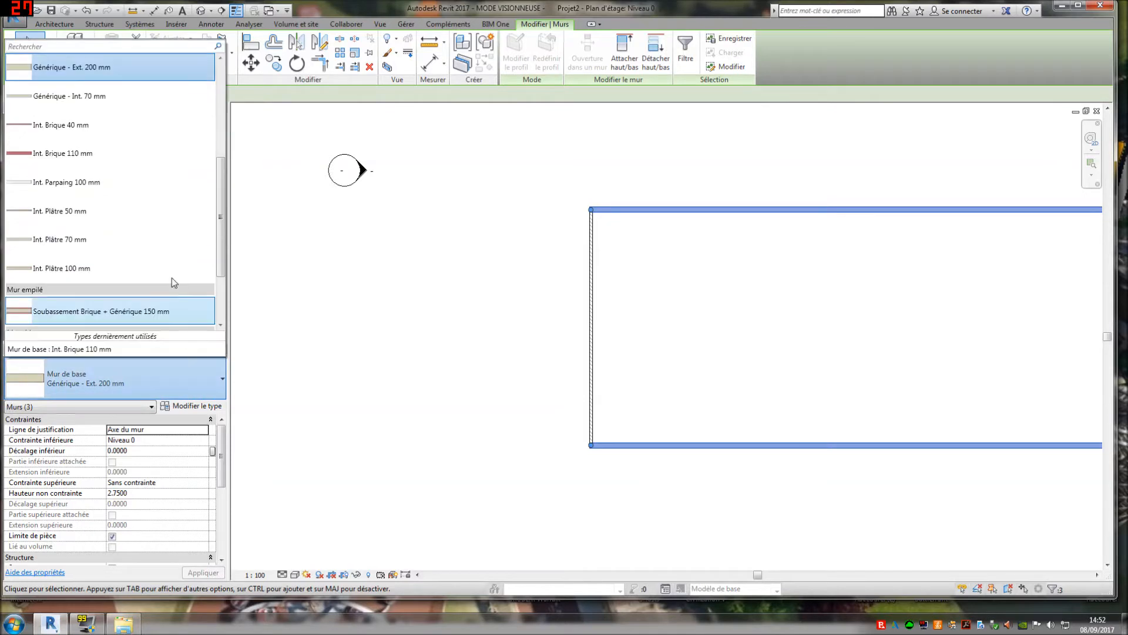
left_click(156, 232)
scroll(860, 277, "down", 2)
middle_click_drag(876, 321, 634, 397)
left_click(758, 339)
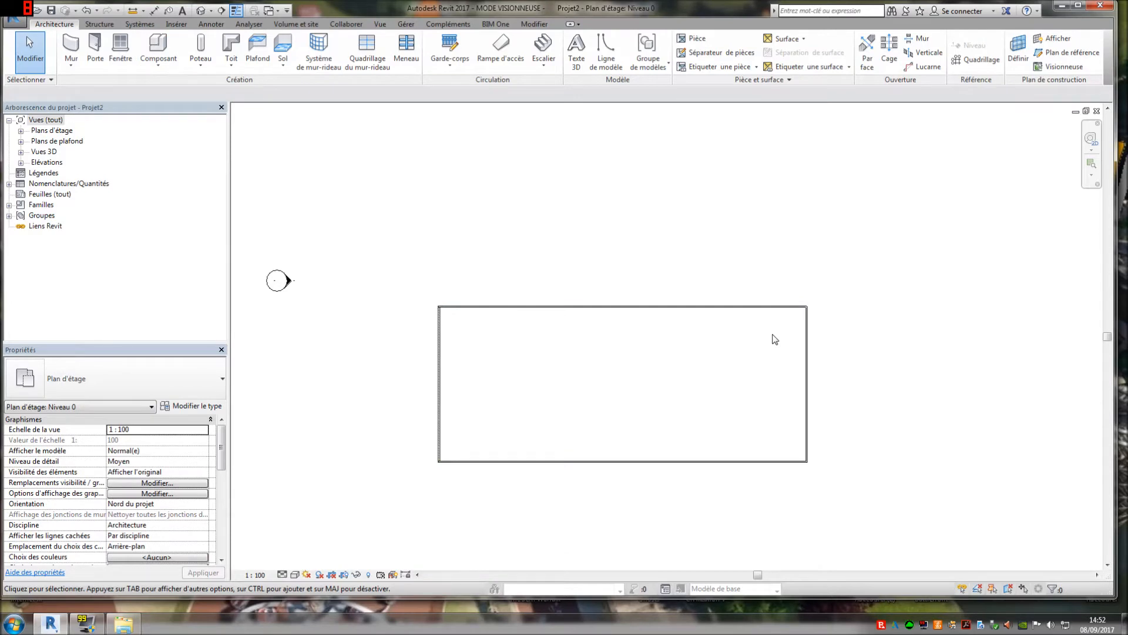
Delete all four walls of the rectangle from the floor plan.
scroll(810, 407, "up", 1)
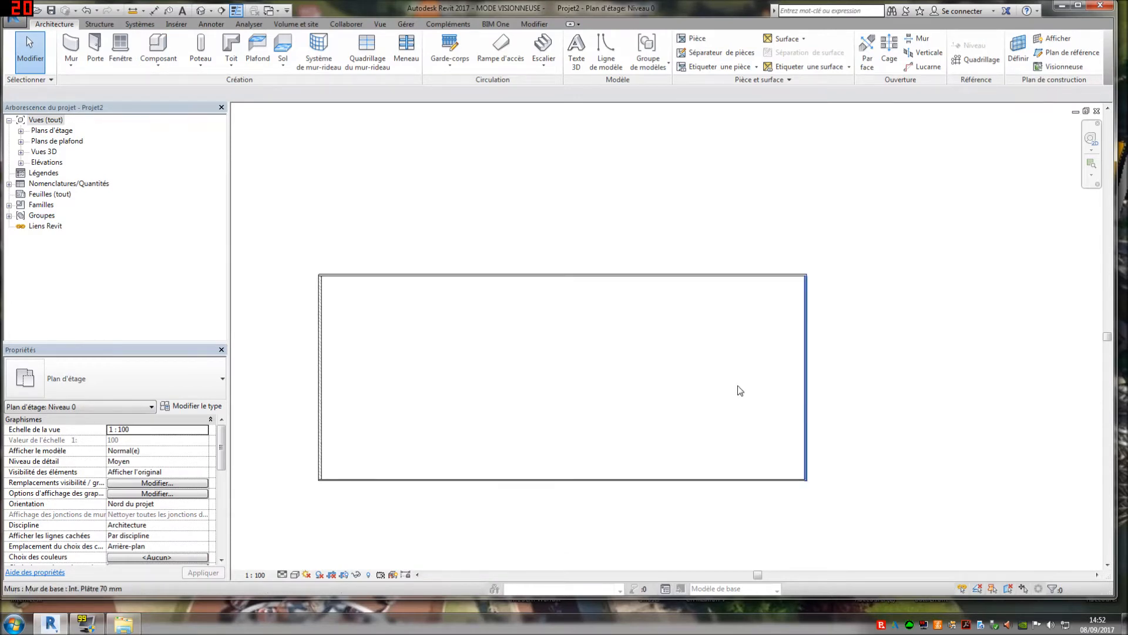
scroll(1018, 424, "down", 1)
left_click_drag(879, 526, 376, 268)
key("Delete")
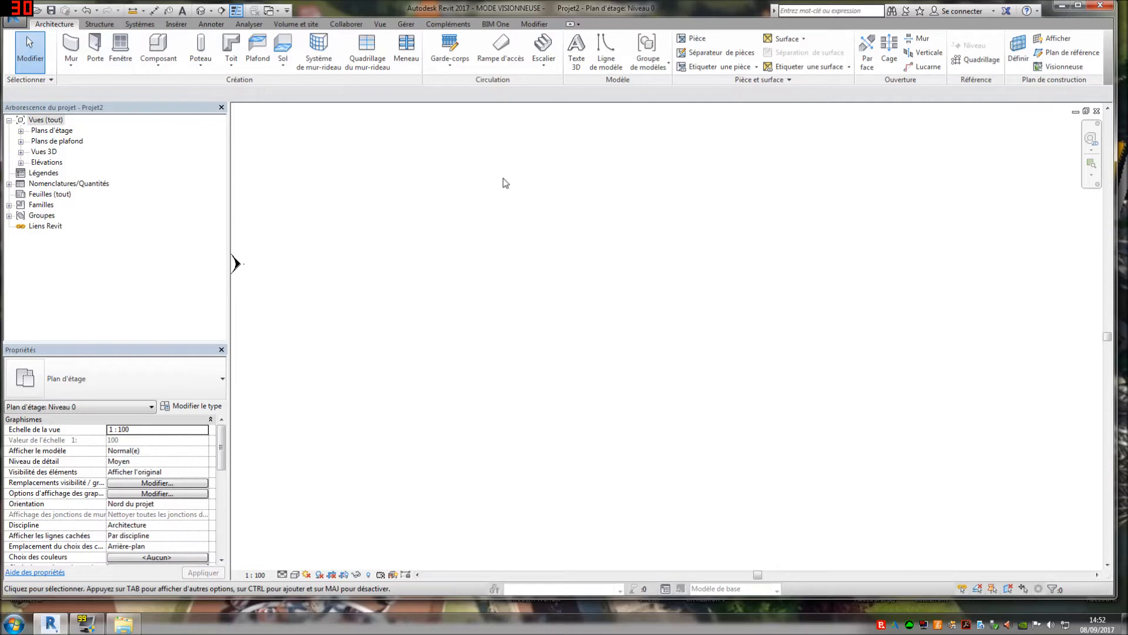
Draw a closed L-shaped outline of Générique - Ext. 200 mm walls, about 14.7 m along the base with a recess about 5.4 m deep.
left_click(70, 64)
left_click(97, 85)
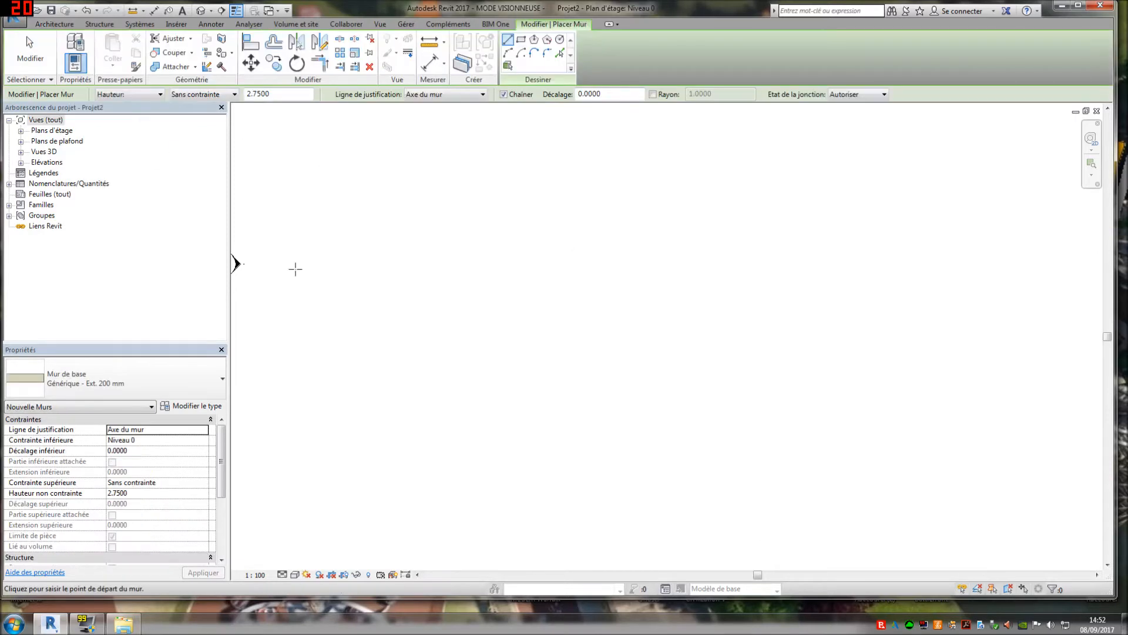
left_click(494, 280)
left_click(677, 280)
left_click(677, 389)
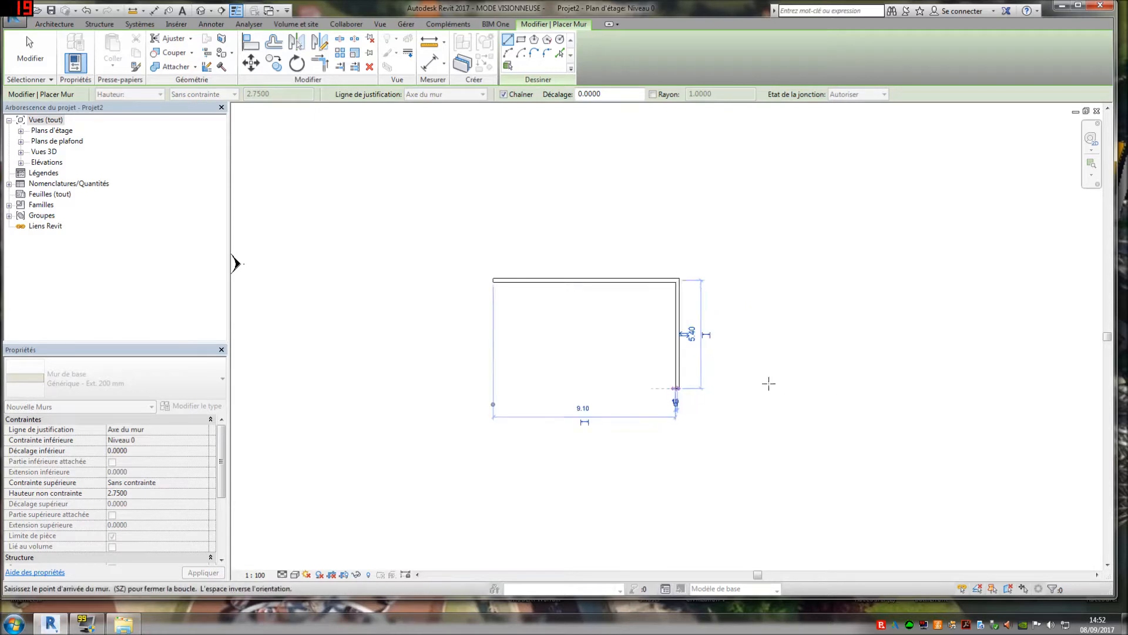
left_click(787, 388)
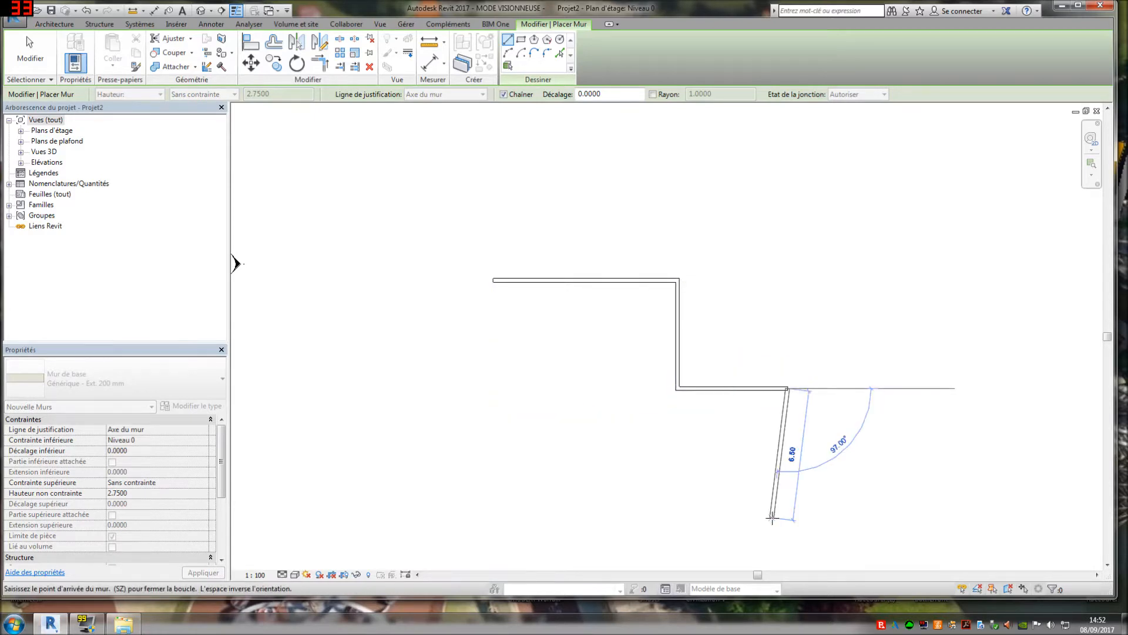
left_click(786, 515)
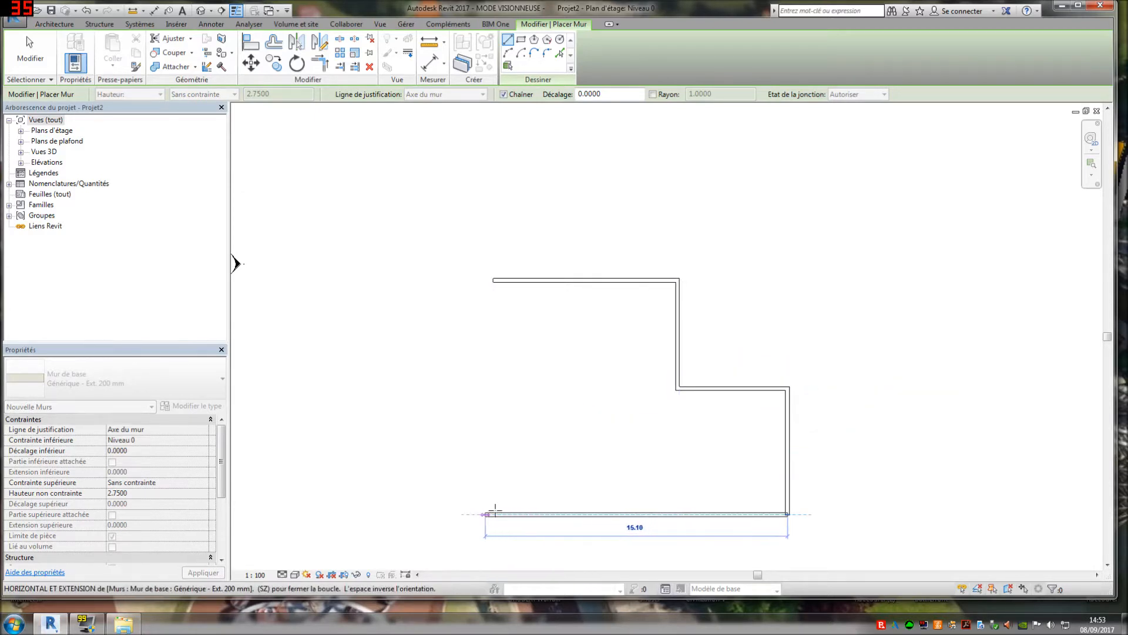
left_click(494, 514)
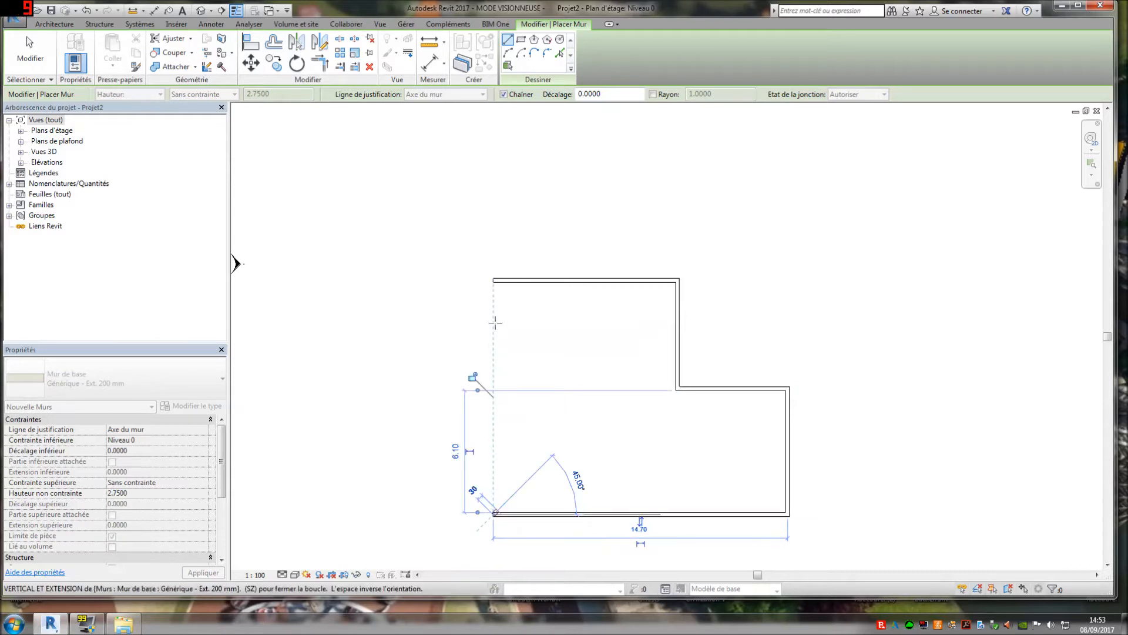
left_click(496, 281)
key("Escape")
key("Escape")
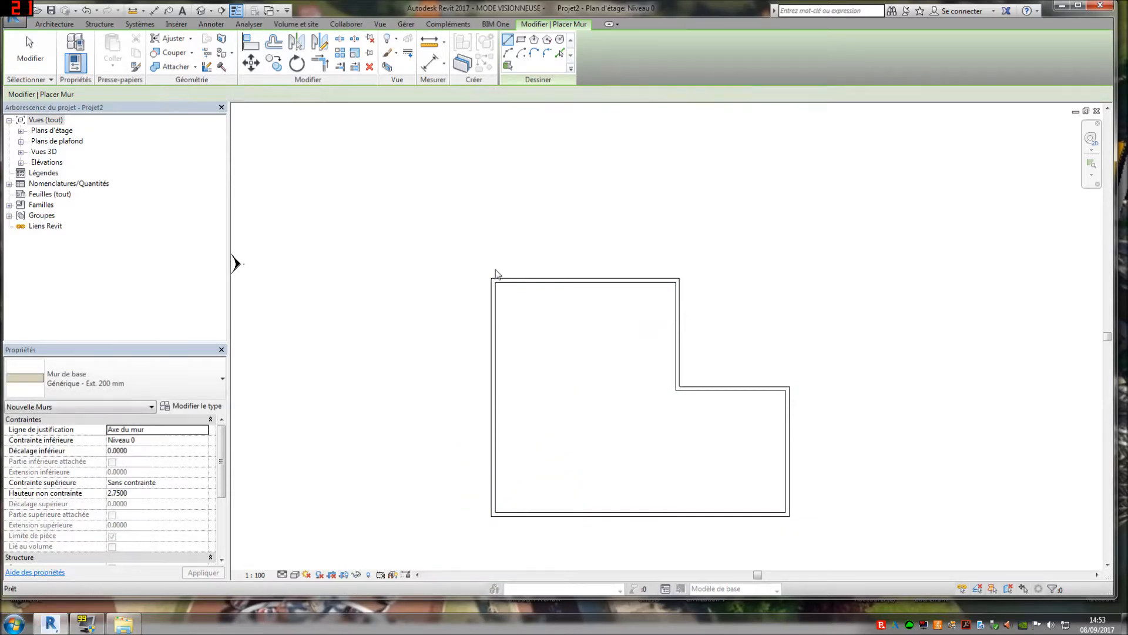
Set the recess's horizontal wall to 5 m from the outer face of the north wall.
scroll(730, 432, "up", 1)
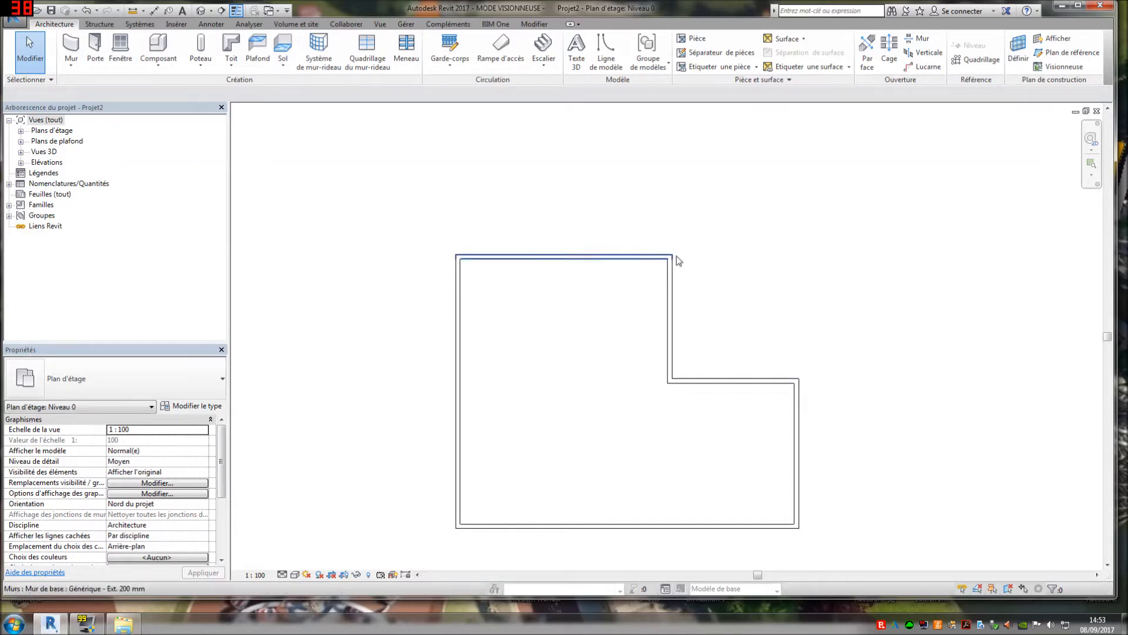
left_click(724, 381)
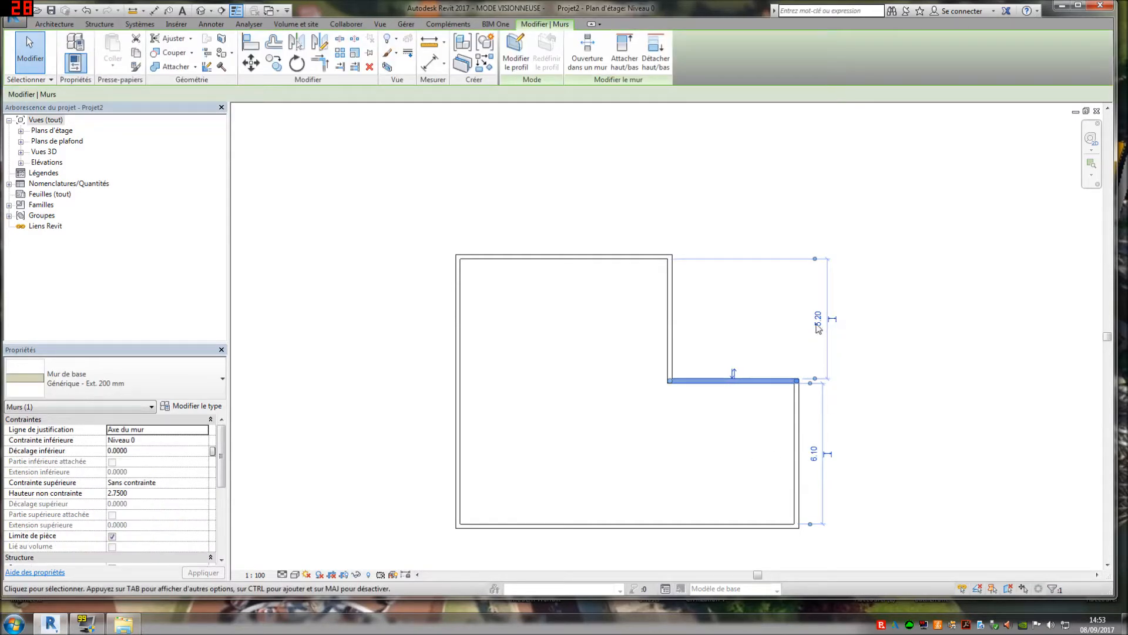
left_click_drag(814, 262, 675, 254)
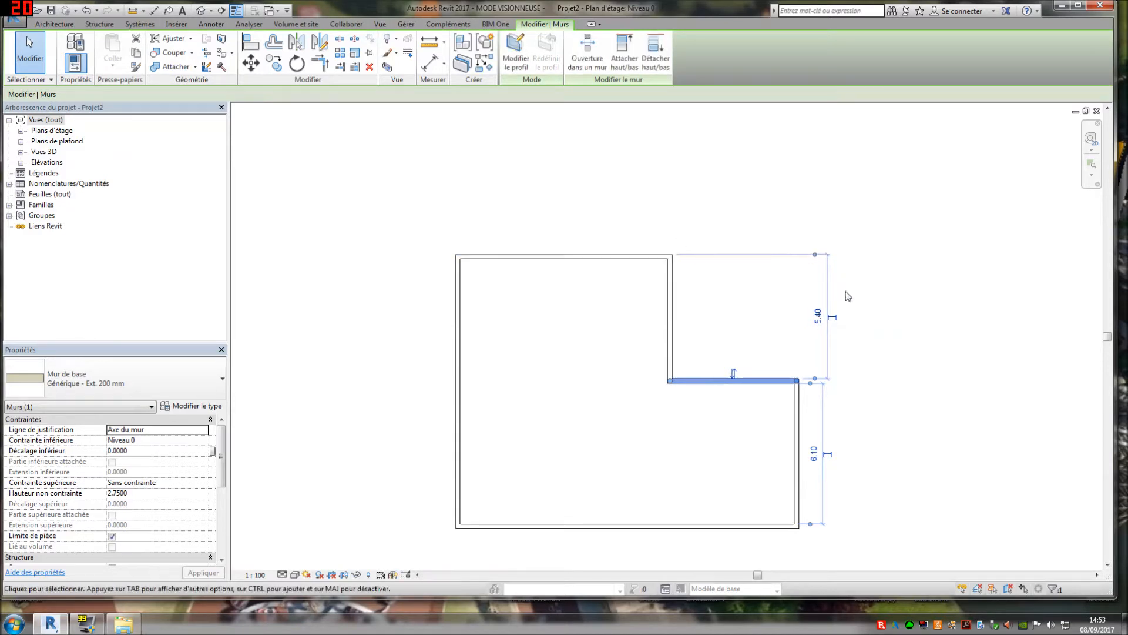
left_click(818, 316)
type("5")
key("Return")
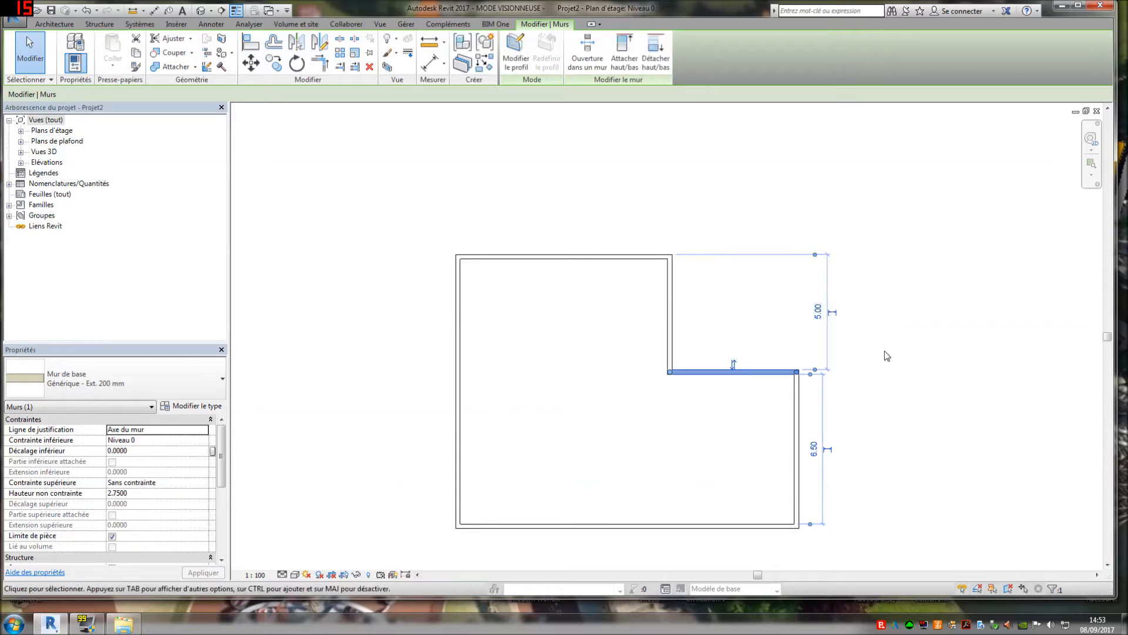
left_click(887, 355)
Measure the east wall's offset from the recess's vertical wall to its outer face and set it to 5.5 m.
left_click(797, 419)
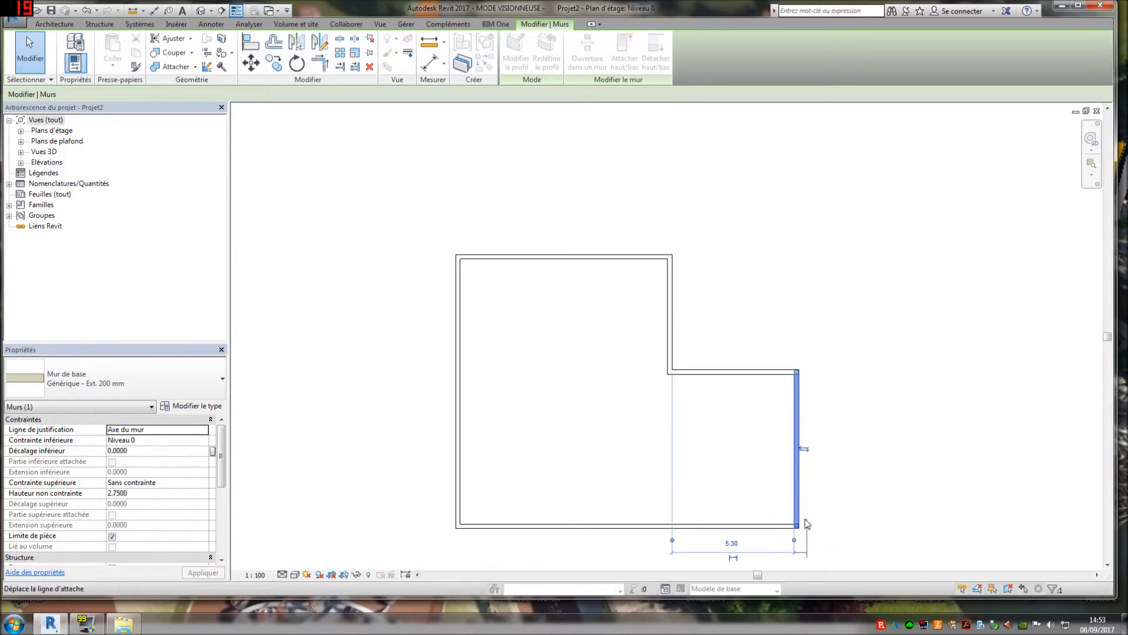
left_click_drag(798, 520, 798, 518)
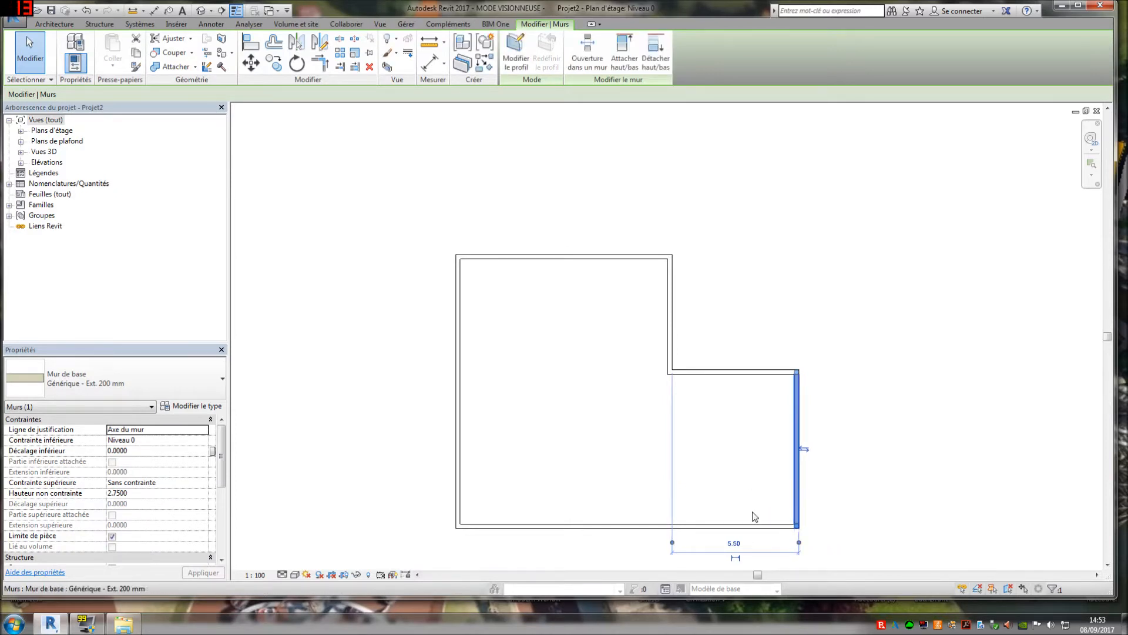
left_click(734, 544)
type("5.")
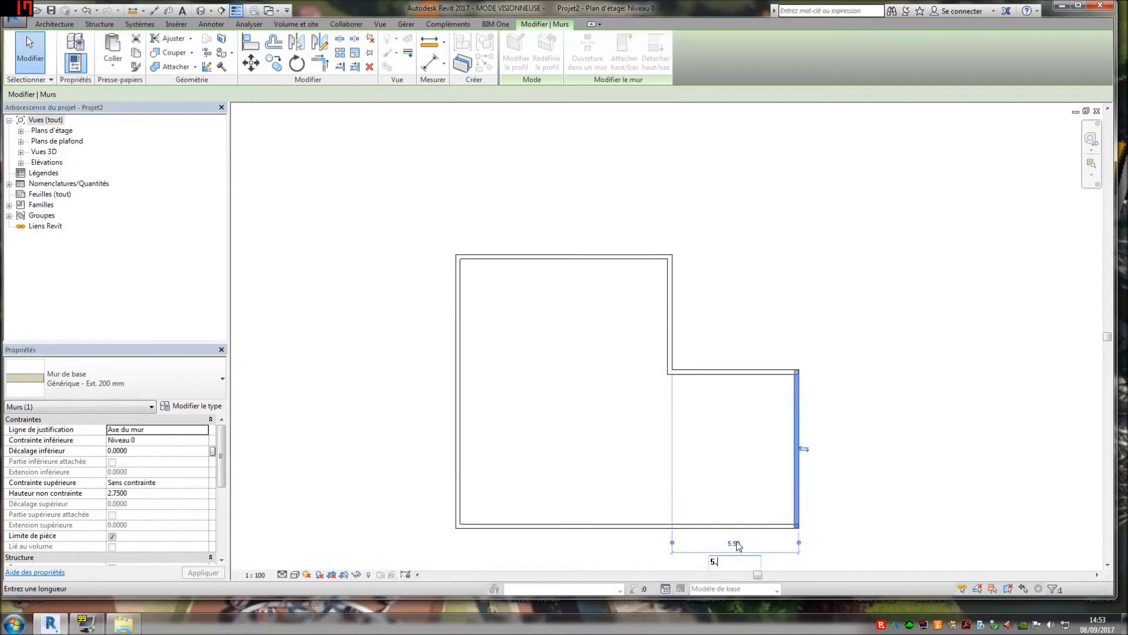
type("5")
key("Return")
left_click(867, 479)
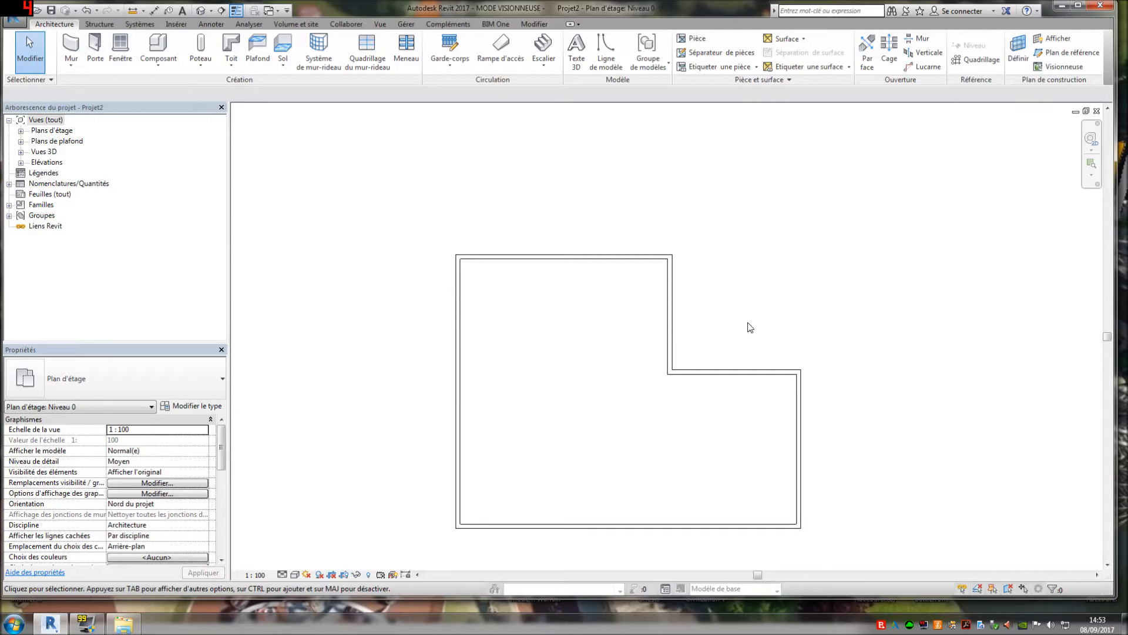
Set the north wall's location line (Ligne de justification) to Nu fini: Extérieur.
left_click(568, 256)
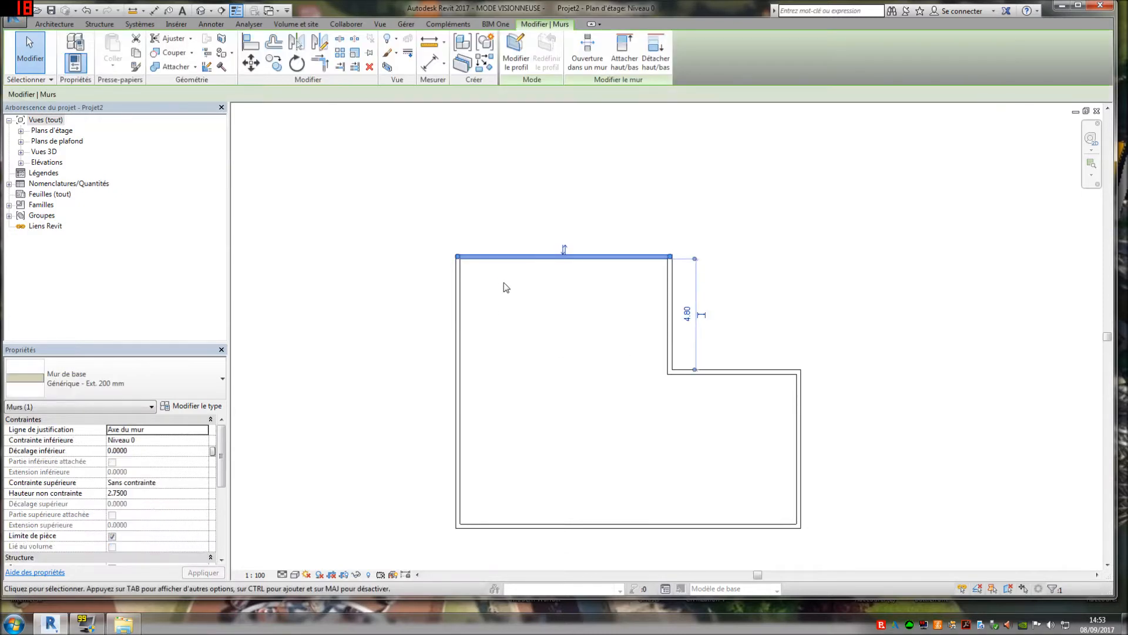
scroll(497, 298, "up", 5)
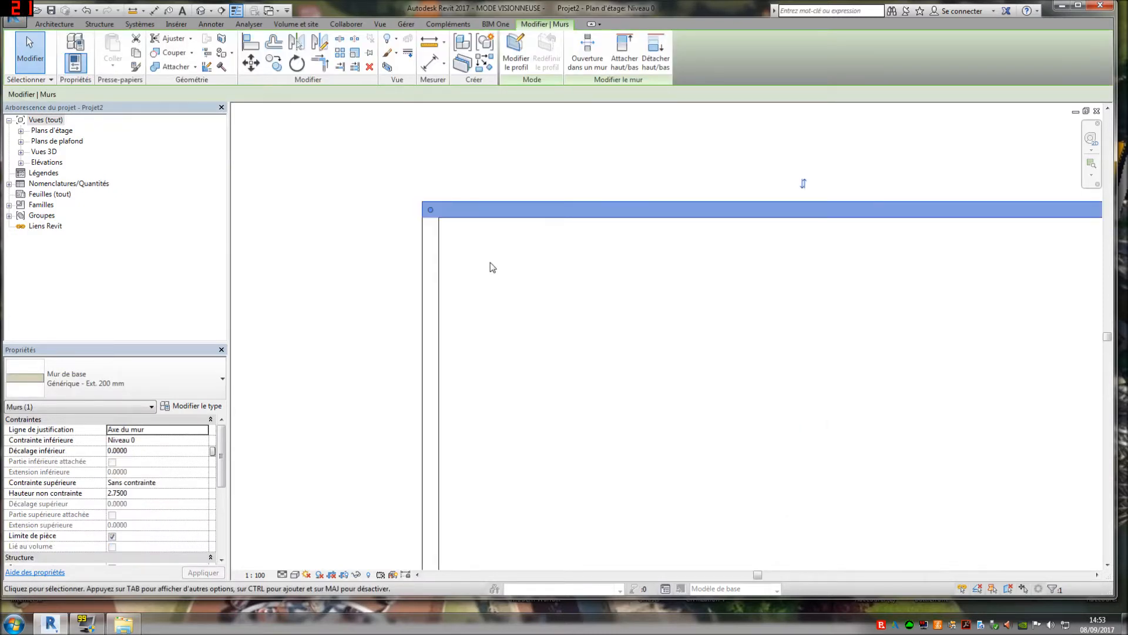
scroll(490, 265, "up", 2)
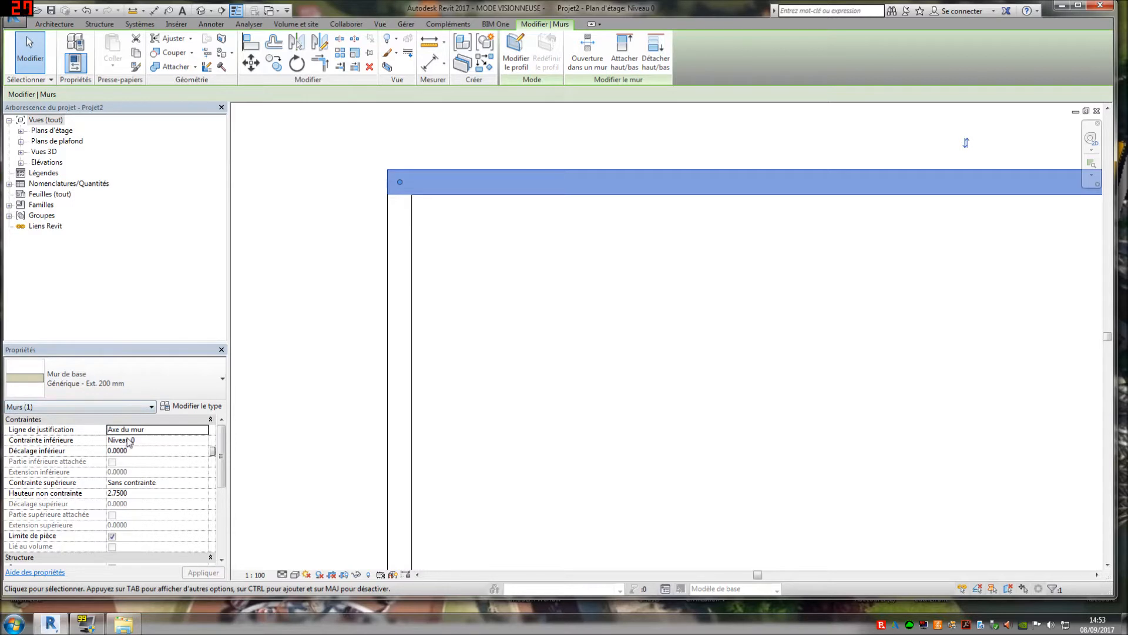
left_click(209, 435)
left_click(204, 430)
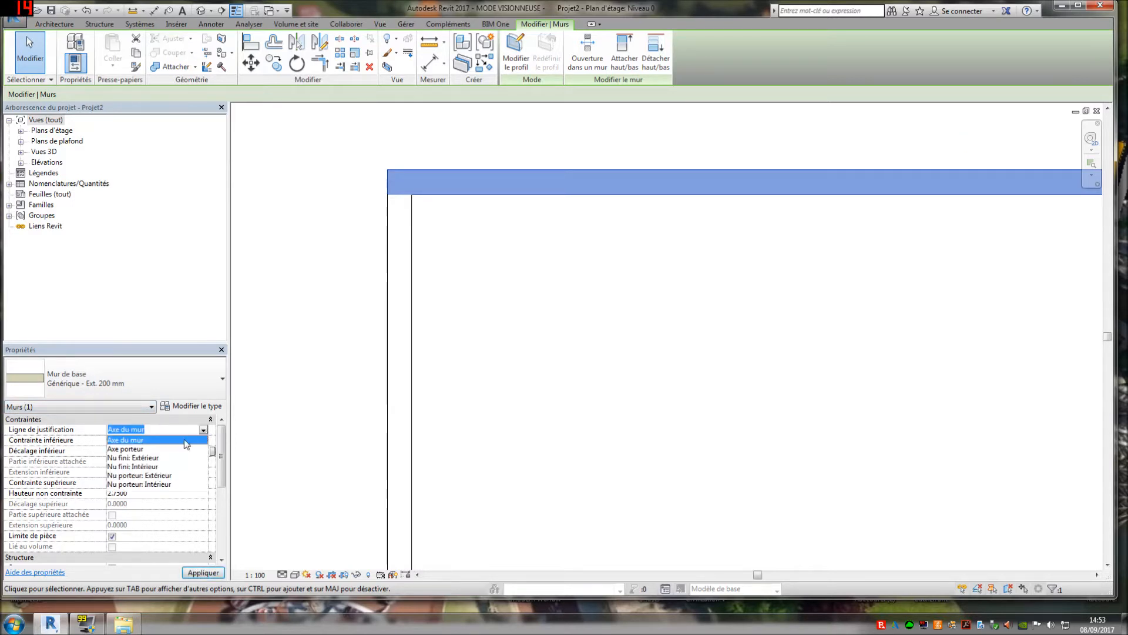
left_click(149, 459)
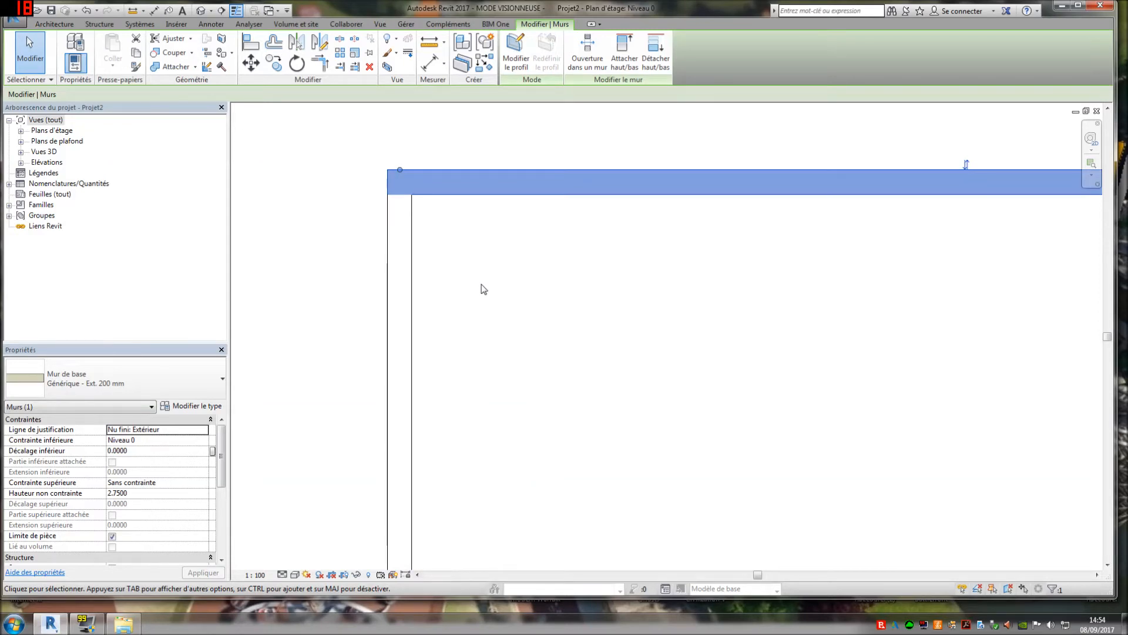
key("Escape")
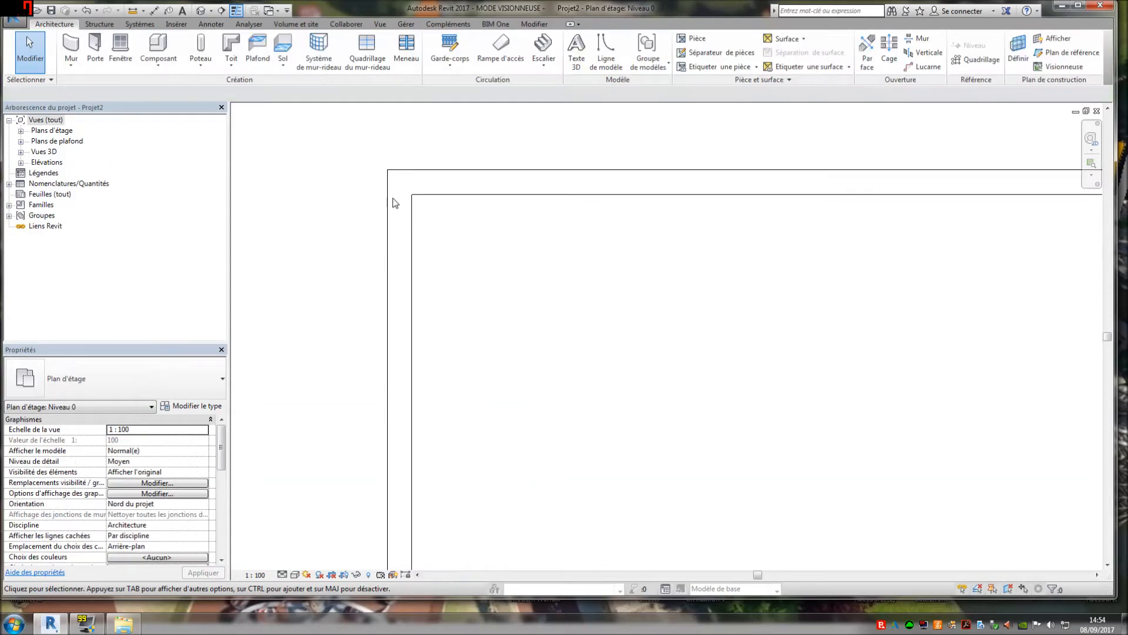
Change the north wall's type to Ext. Parpaing 20 + Isolant 10.
left_click(487, 195)
scroll(661, 274, "down", 4)
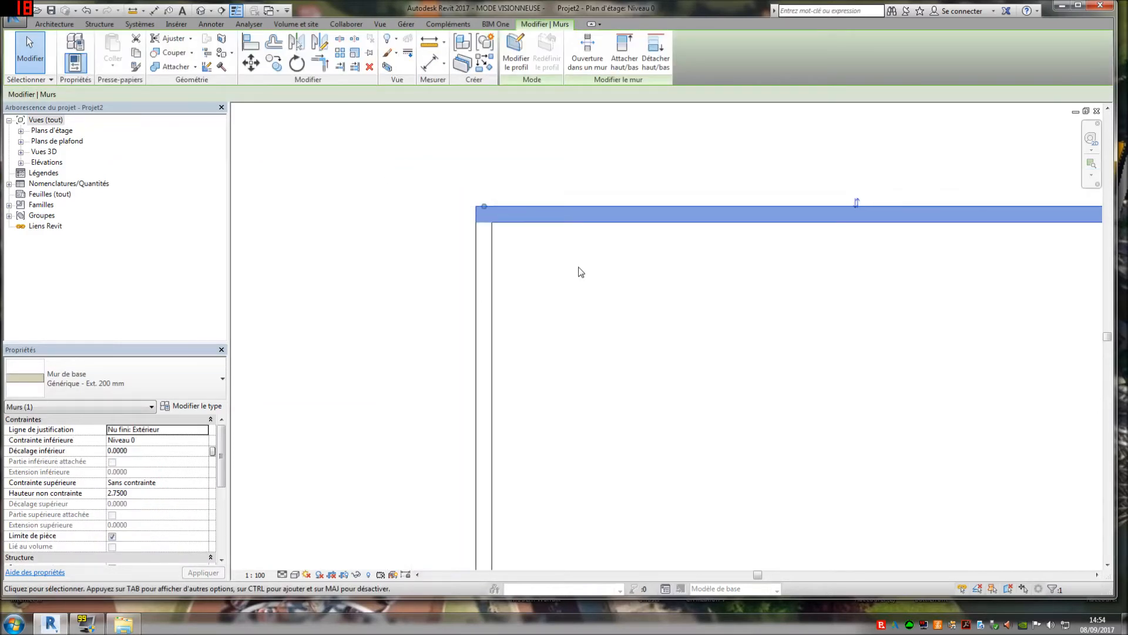
scroll(532, 233, "up", 2)
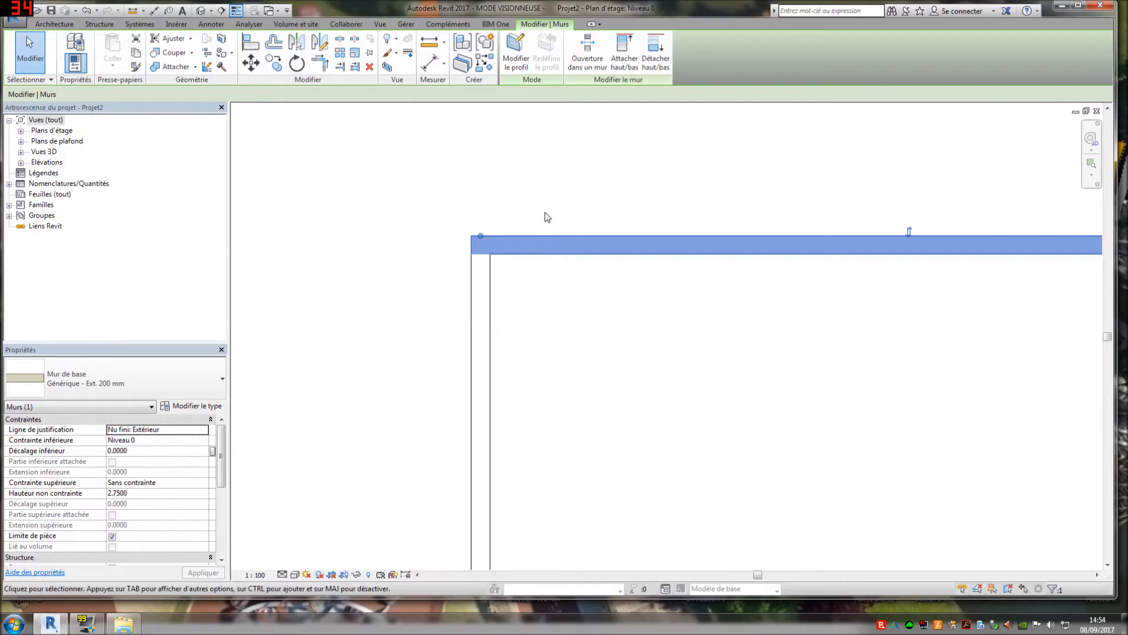
scroll(491, 248, "up", 3)
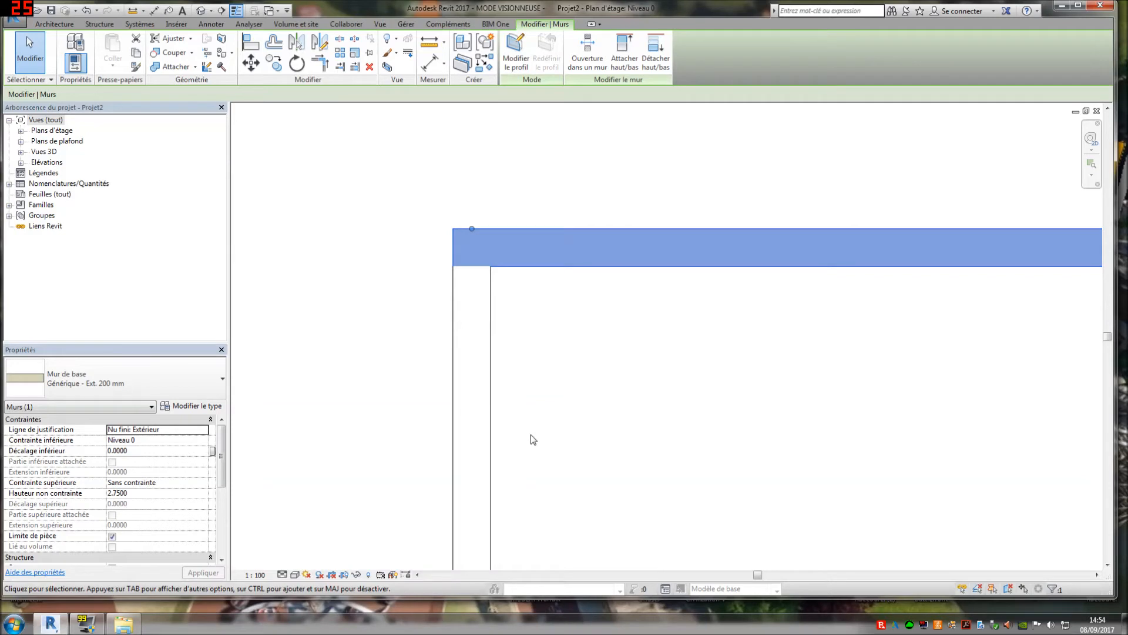
left_click(186, 379)
scroll(163, 213, "up", 3)
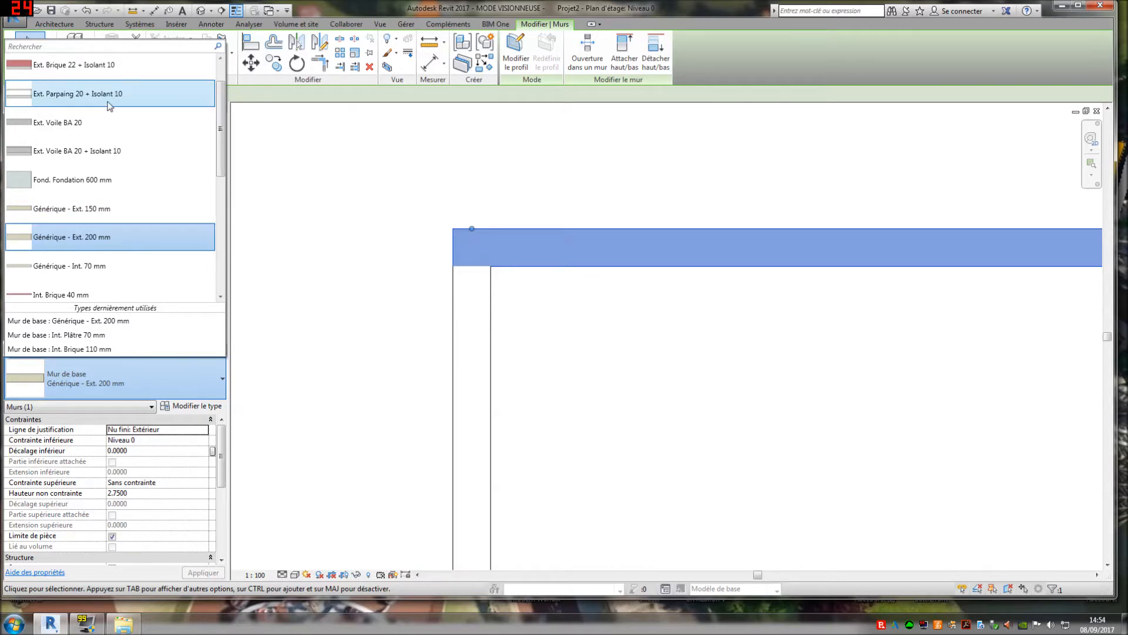
left_click(141, 97)
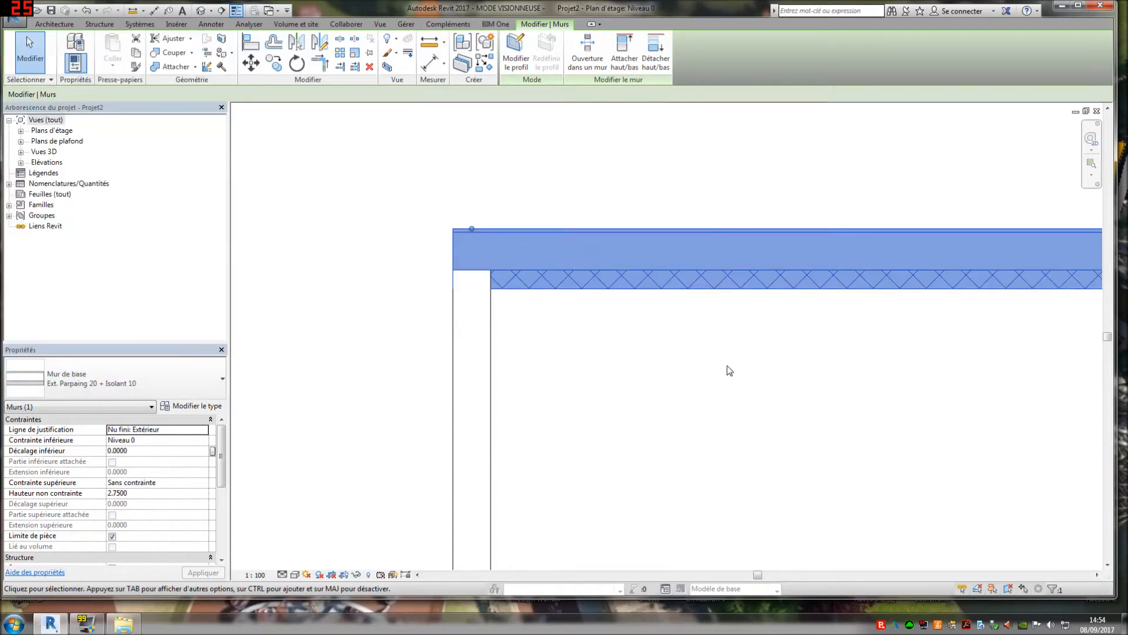
left_click(677, 342)
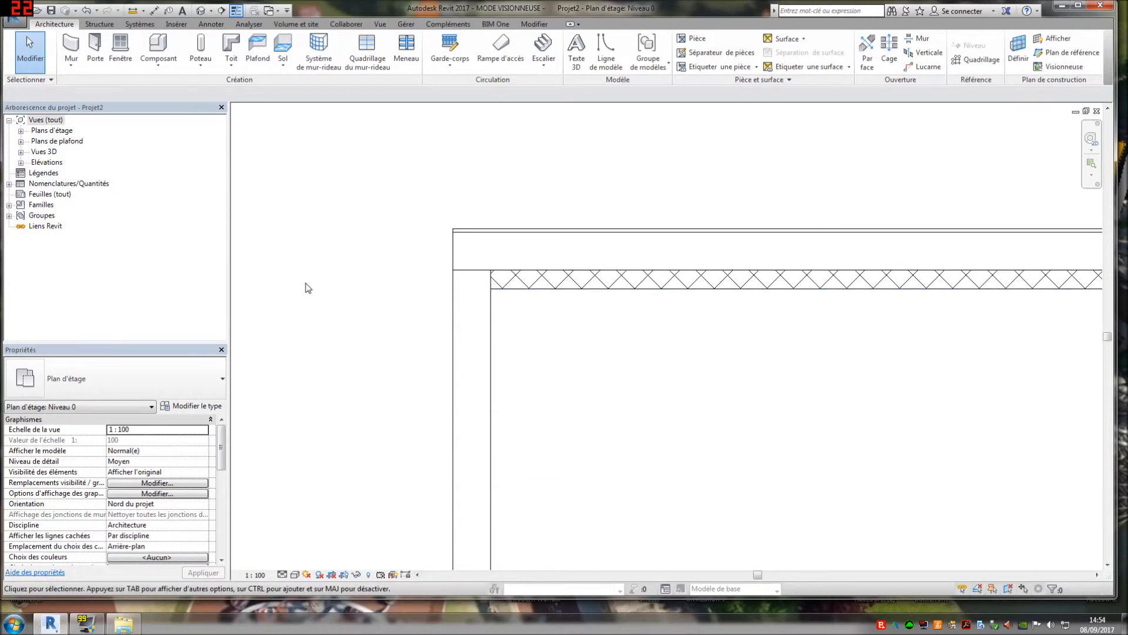
Review the wall types available for the north wall, from basic walls to stacked and curtain walls.
left_click(575, 272)
left_click(144, 374)
scroll(164, 197, "up", 2)
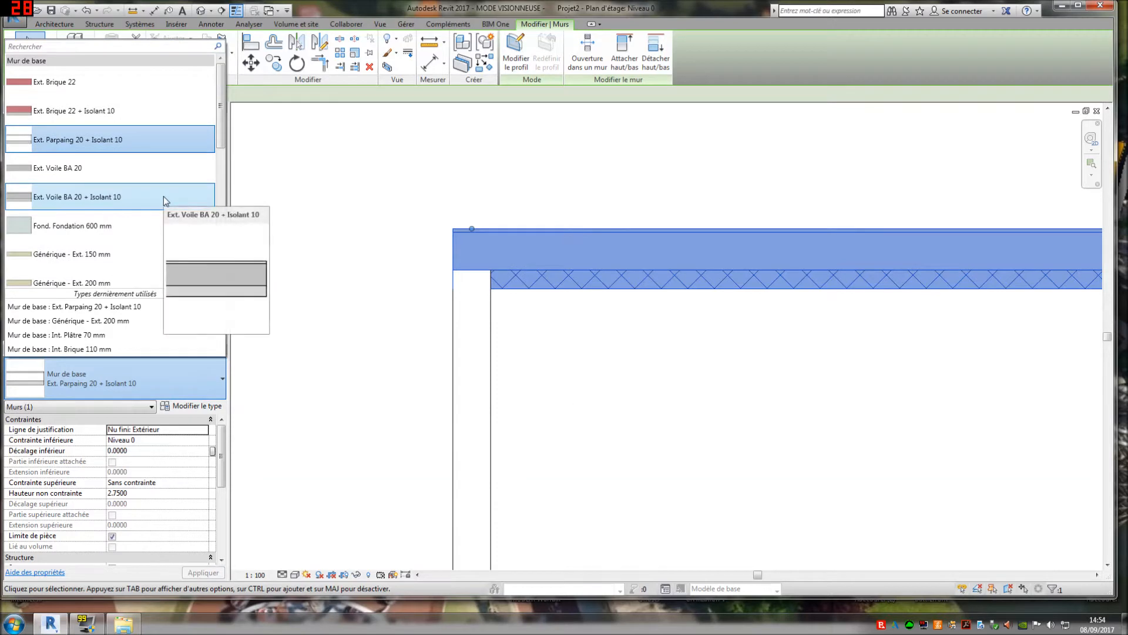
scroll(164, 197, "down", 5)
scroll(163, 200, "down", 3)
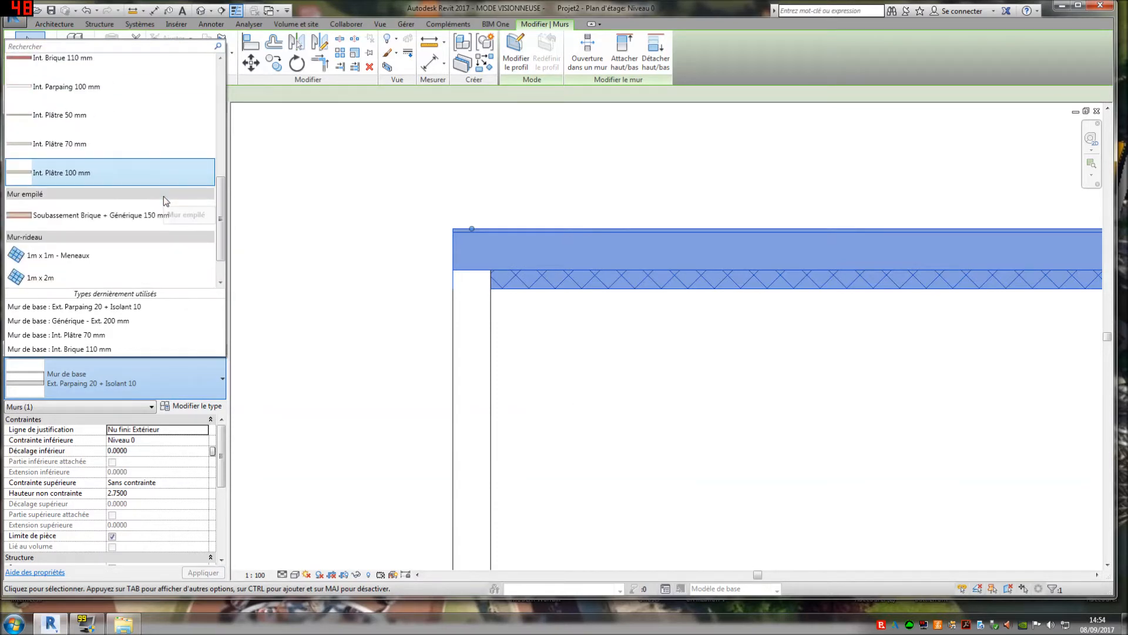
scroll(163, 200, "up", 5)
scroll(163, 196, "up", 6)
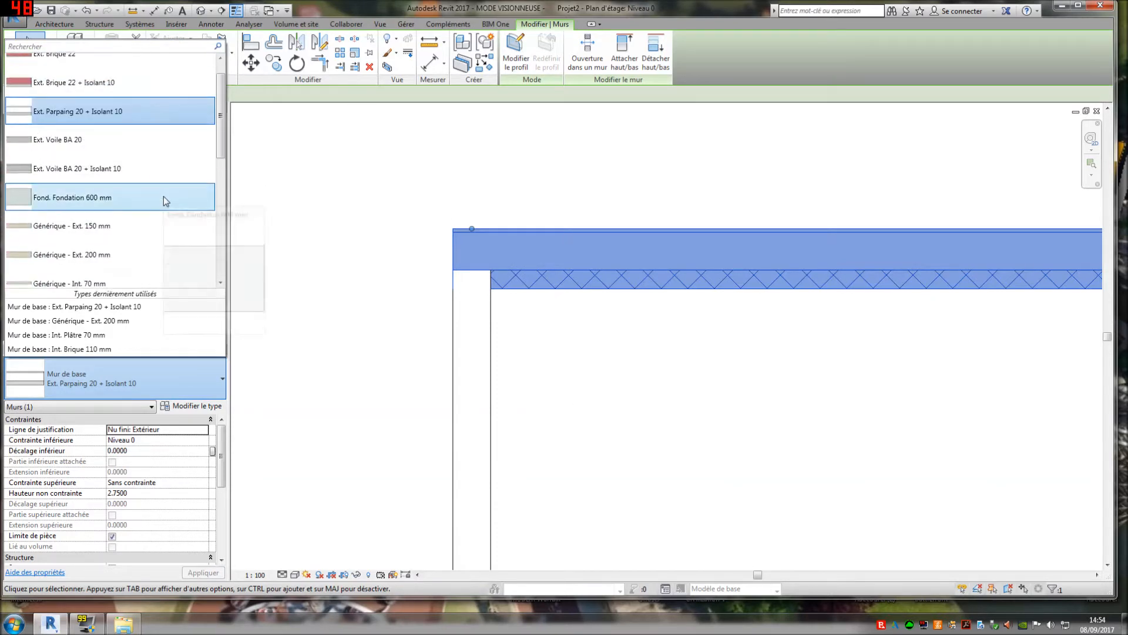
left_click(659, 424)
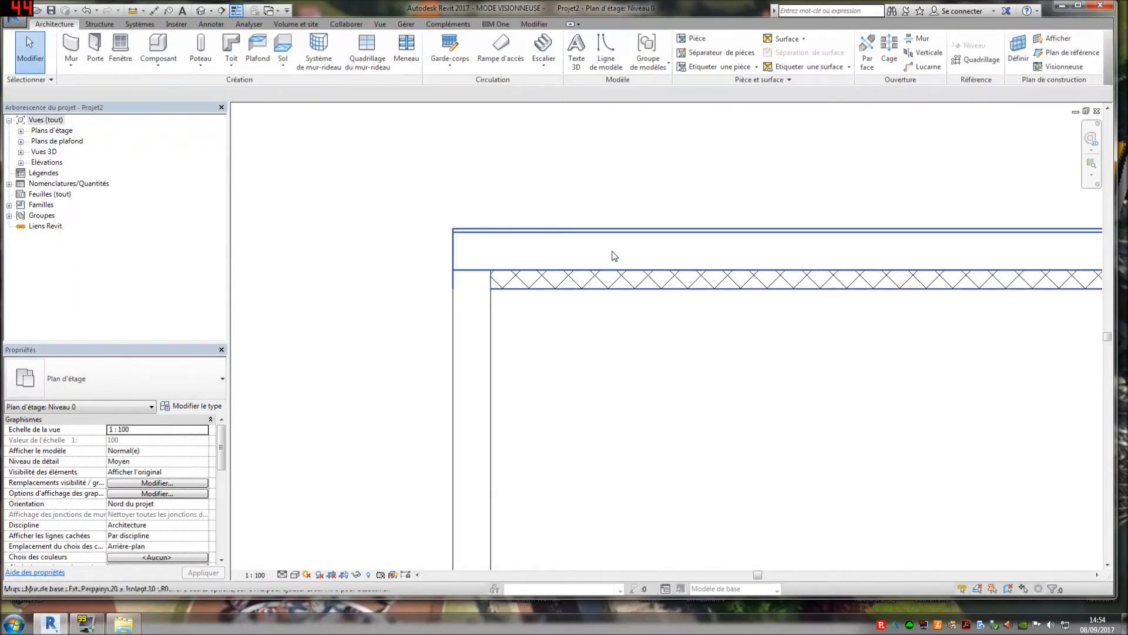
Examine the layer structure of the north wall's Ext. Parpaing 20 + Isolant 10 type, leaving the layers unedited.
mouse_move(697, 353)
middle_mouse_down()
mouse_move(430, 395)
mouse_move(563, 362)
middle_mouse_up()
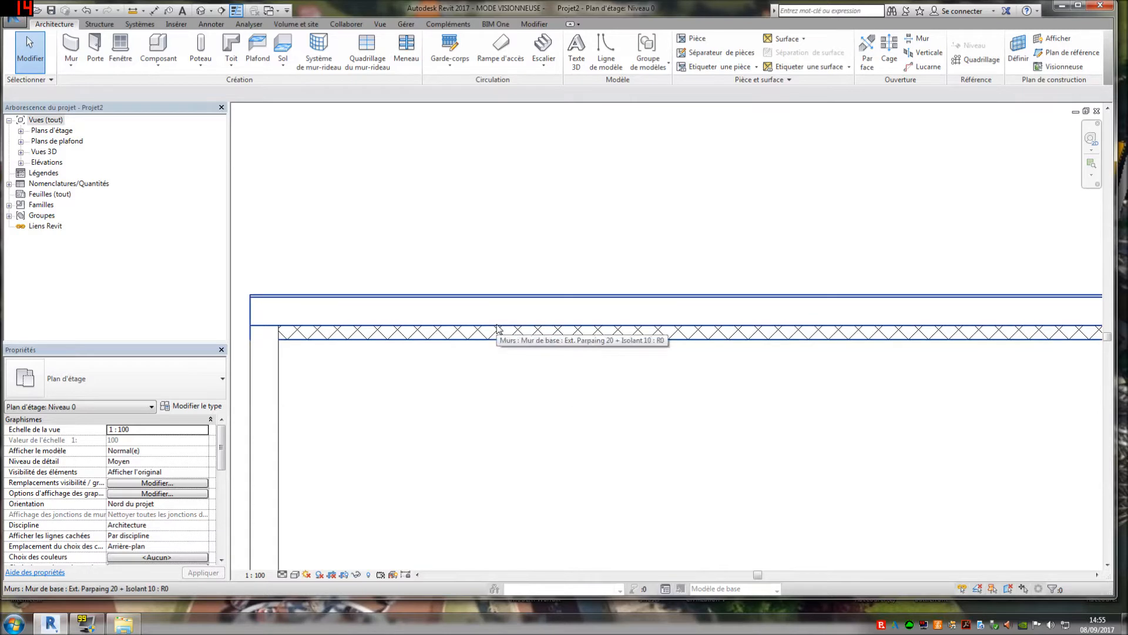
left_click(498, 328)
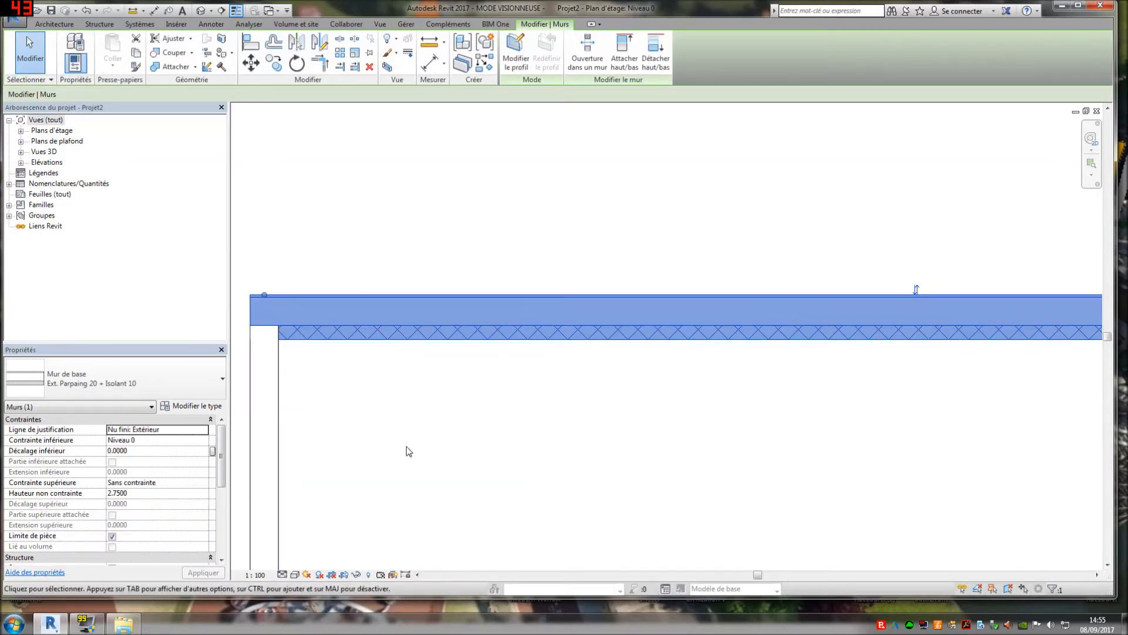
middle_click_drag(409, 452, 612, 378)
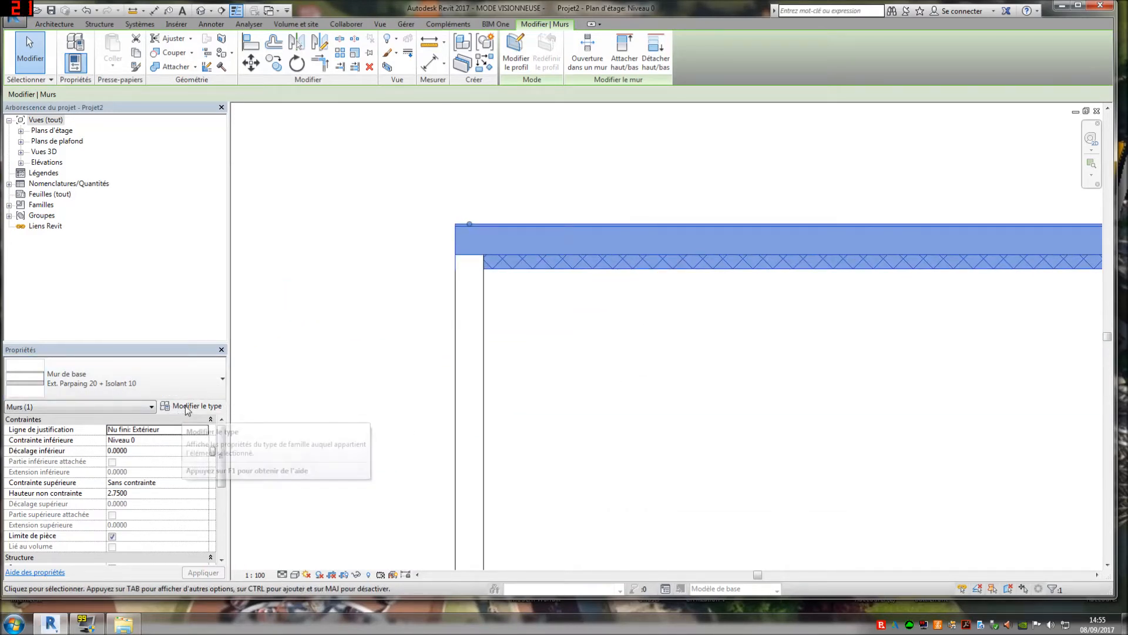
left_click(186, 407)
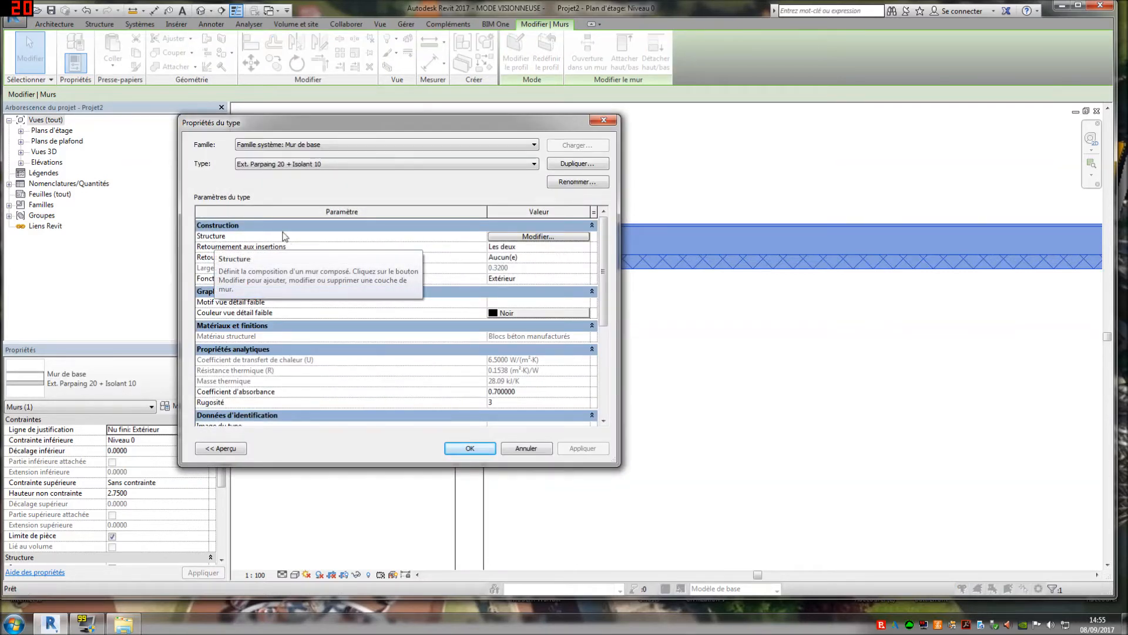
left_click(541, 237)
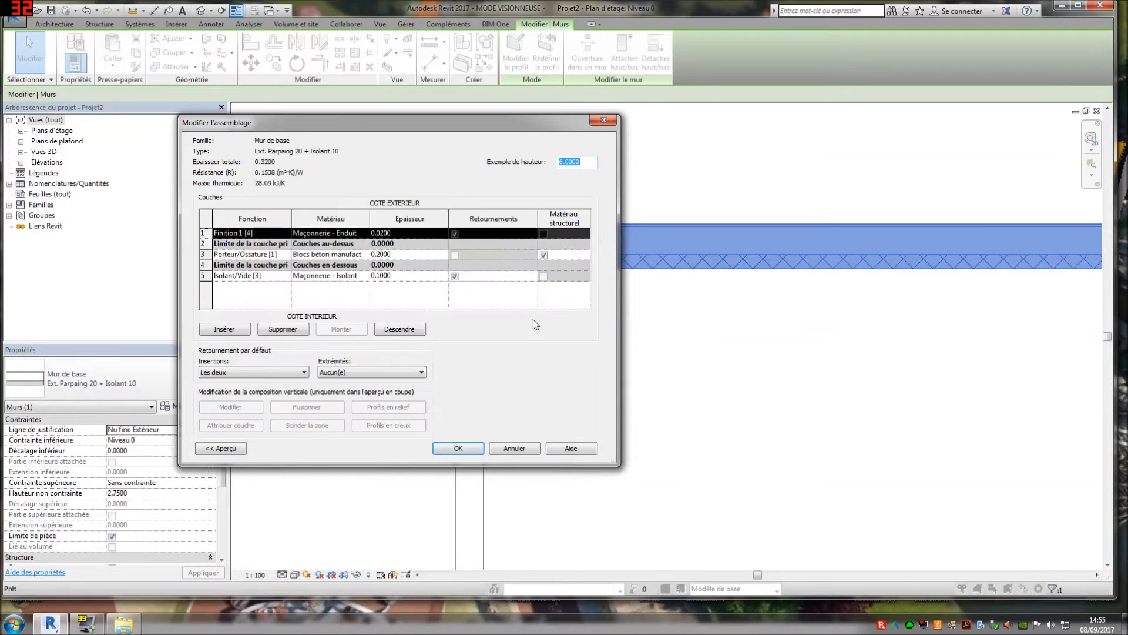
left_click(526, 447)
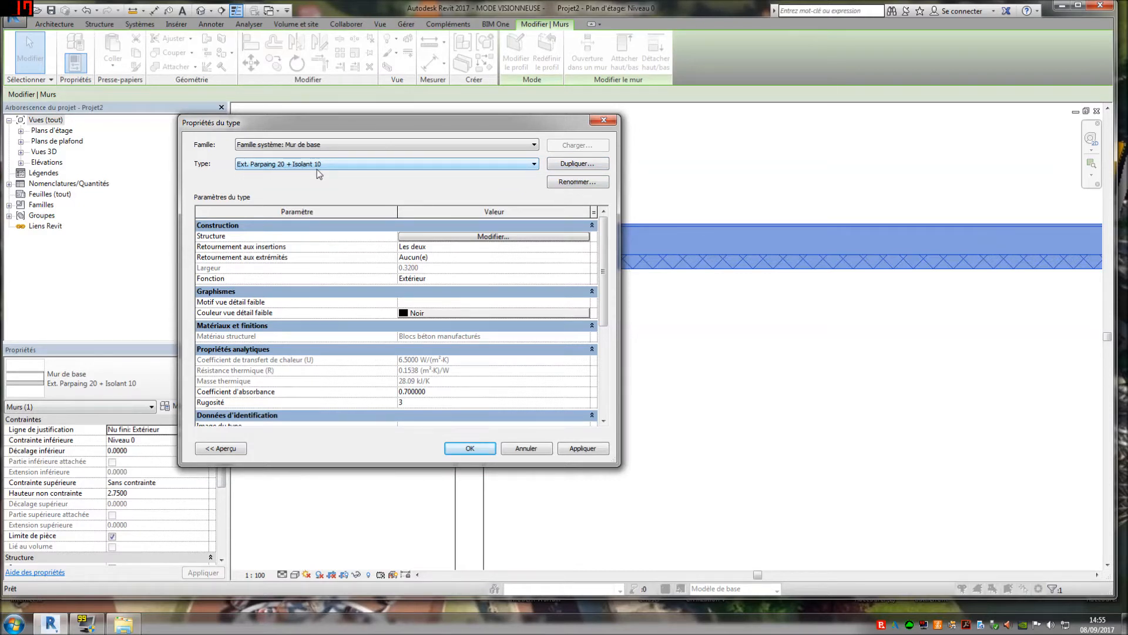
Duplicate the Ext. Parpaing 20 + Isolant 10 type and enter Ext-endui-parpaing20-isolante24 as the new type's name.
left_click(566, 162)
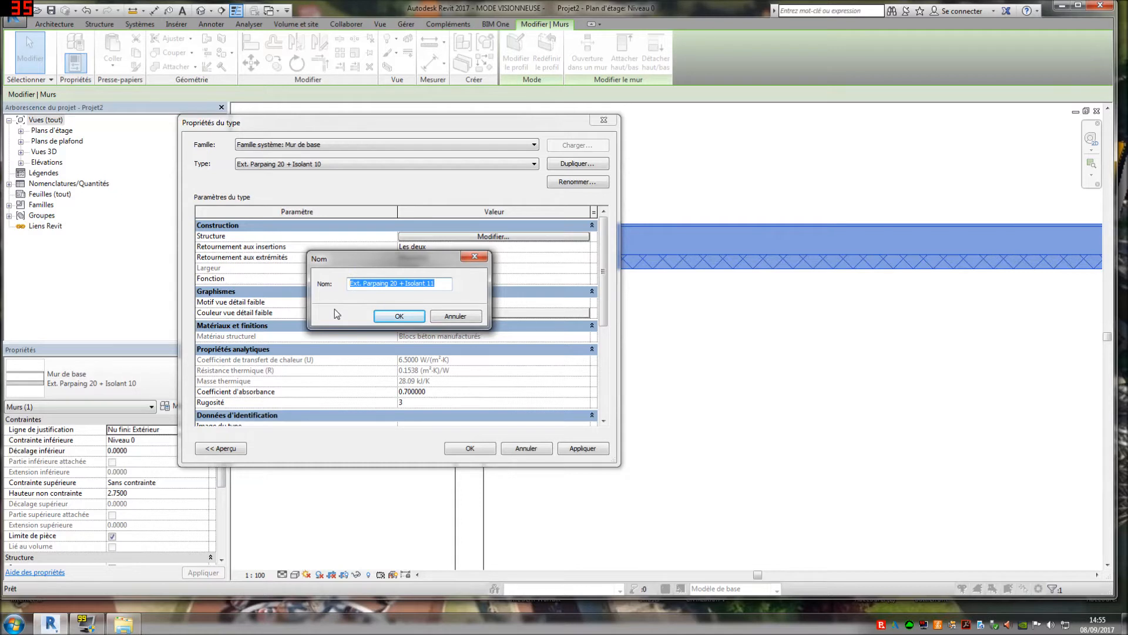
key("BackSpace")
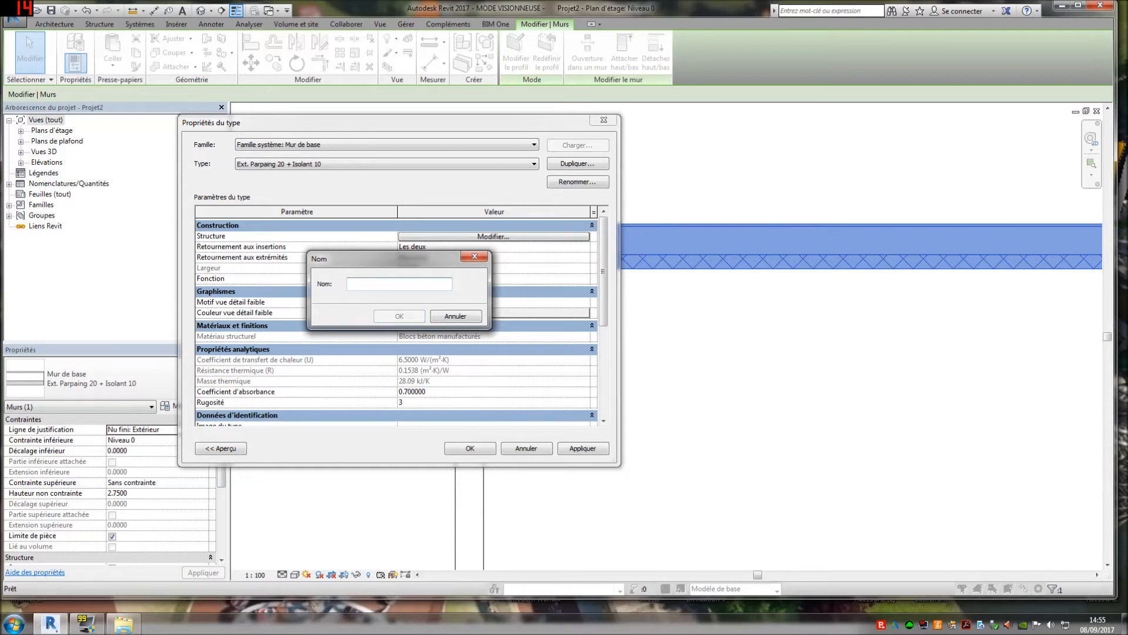
type("Ext")
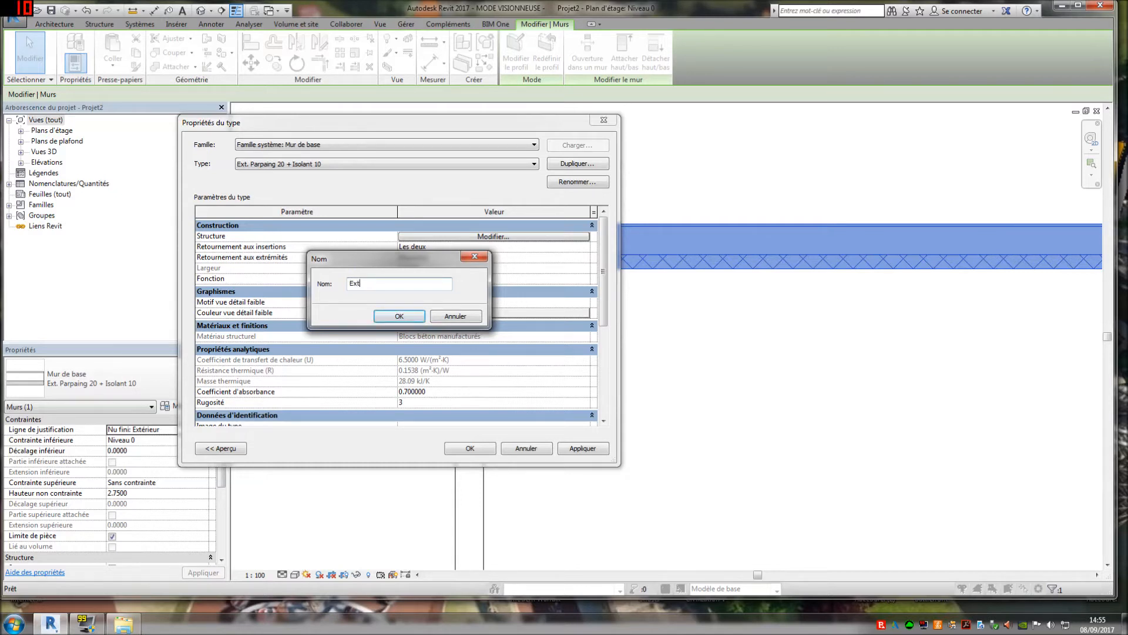
type("-endu")
type("la")
Replace the end of the new wall type's name so it reads Ext-endui-isolant24-parpaing-Ba13, and create the type.
key("shift+Left")
key("shift+Left")
key("shift+Left")
key("shift+Left")
key("shift+Left")
key("shift+Left")
key("shift+Left")
key("shift+Left")
key("shift+Left")
key("shift+Left")
key("shift+Left")
key("shift+Left")
key("shift+Left")
key("shift+Left")
key("shift+Left")
key("shift+Left")
key("shift+Left")
key("shift+Left")
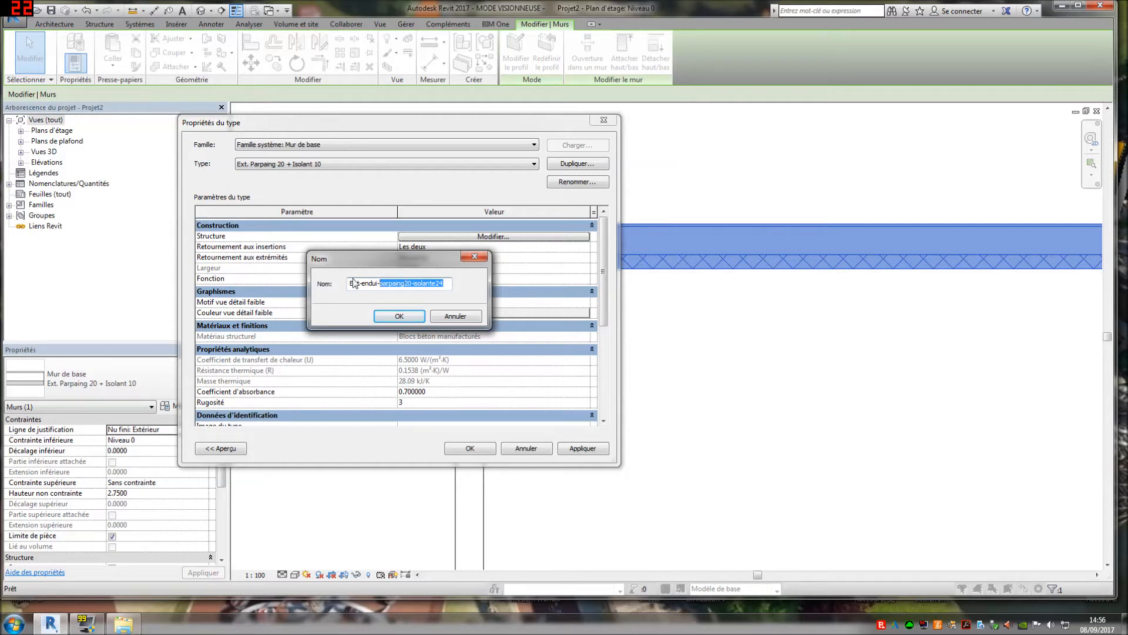
key("BackSpace")
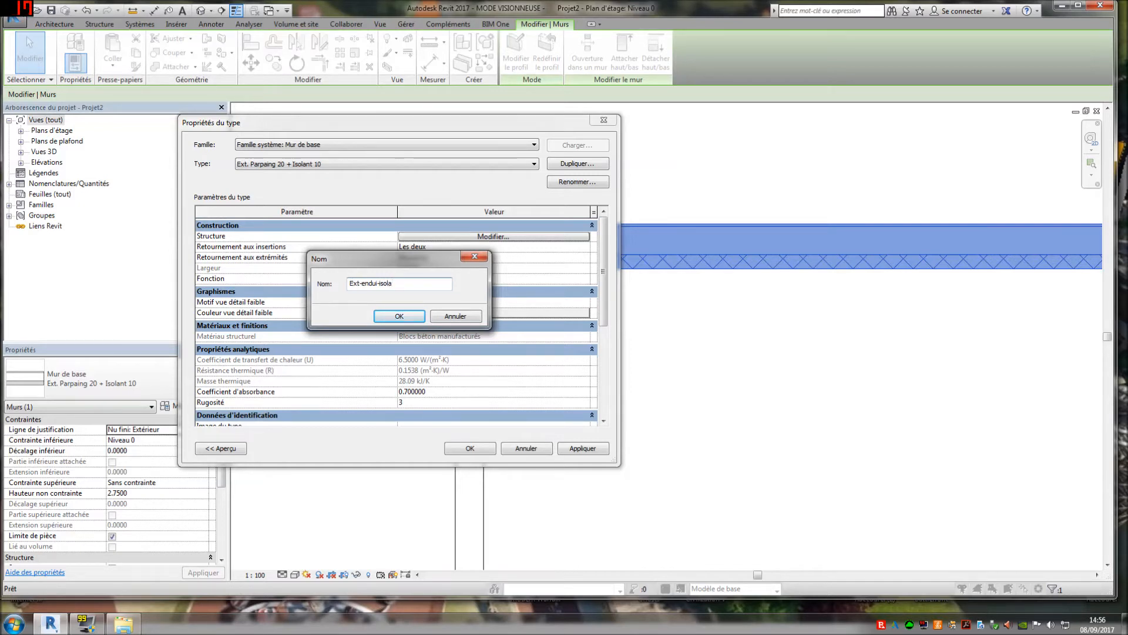
type("isolant24-parpaing-Ba13")
left_click(398, 316)
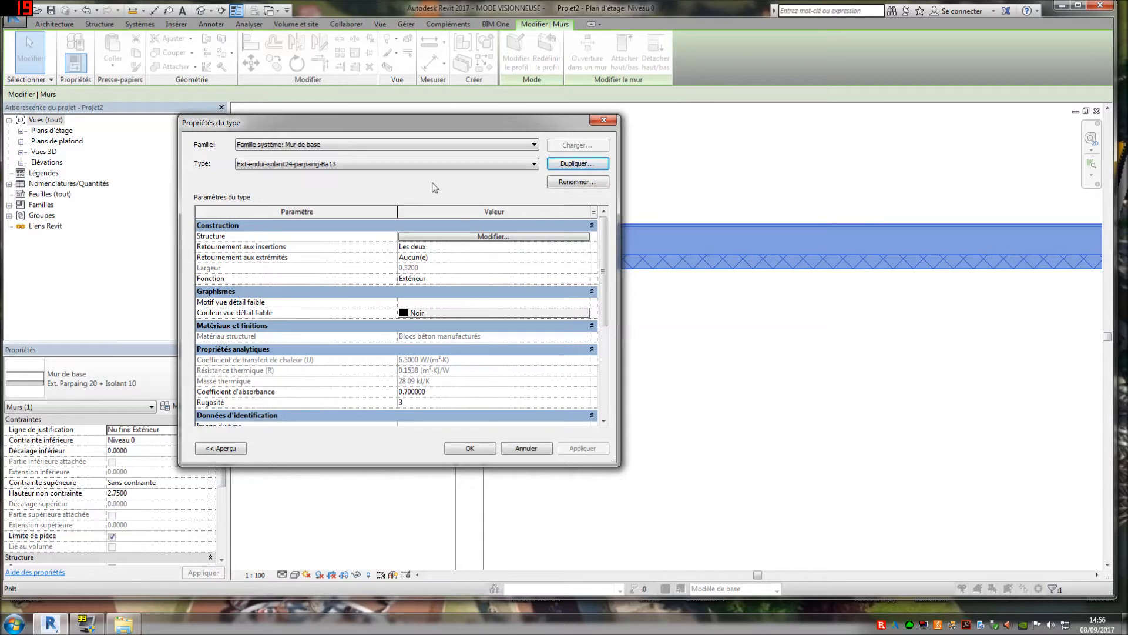
Edit the new wall type's structure and set the Isolant/Vide layer's thickness to 0.24.
left_click(459, 237)
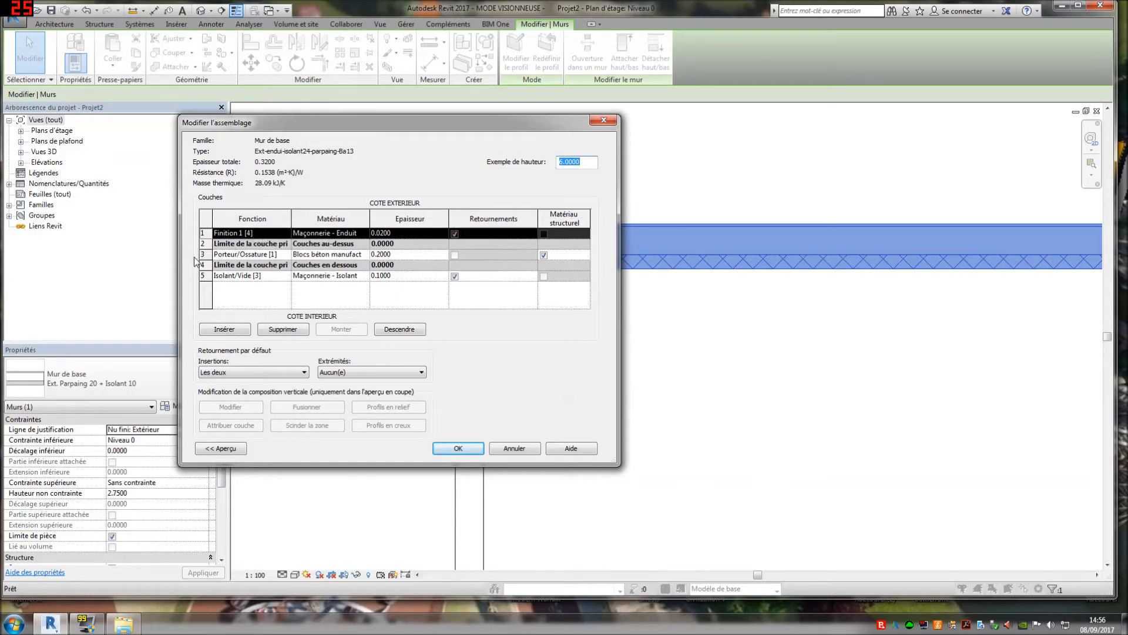
left_click(204, 275)
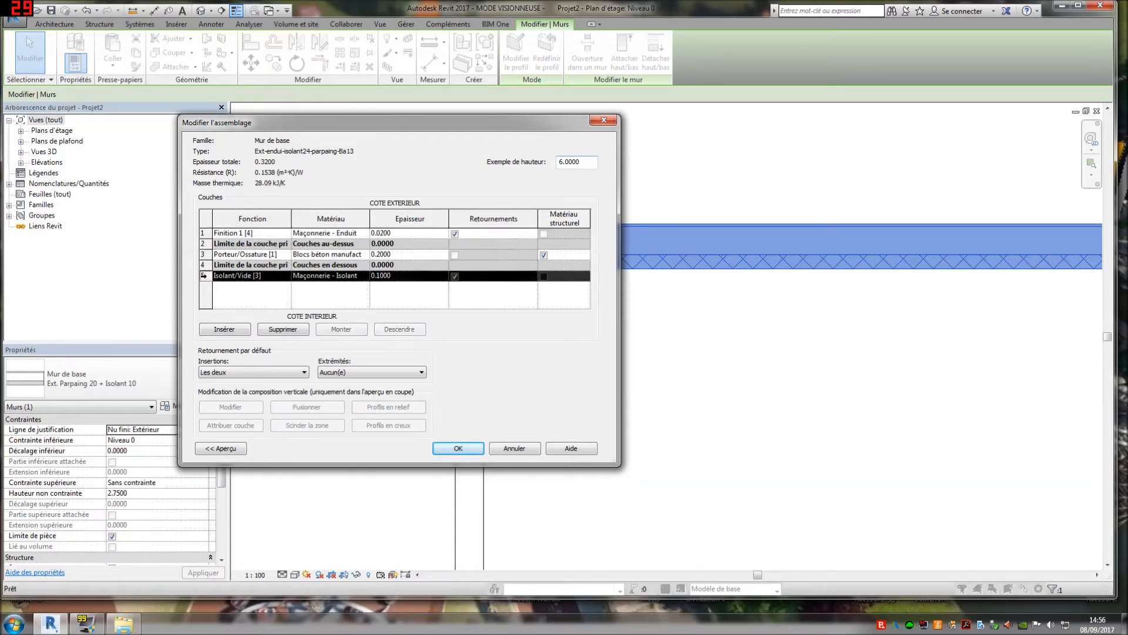
left_click(394, 276)
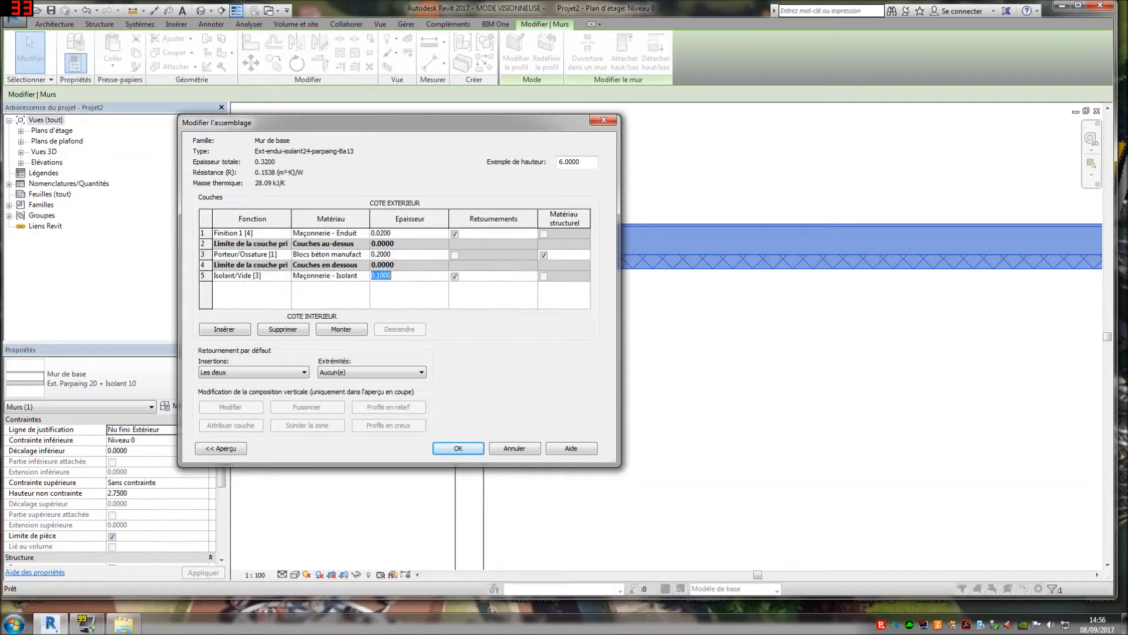
type("0.24")
left_click(382, 303)
Move the Isolant/Vide layer outside the core boundary, directly beneath the exterior Finition 1 layer.
left_click(209, 275)
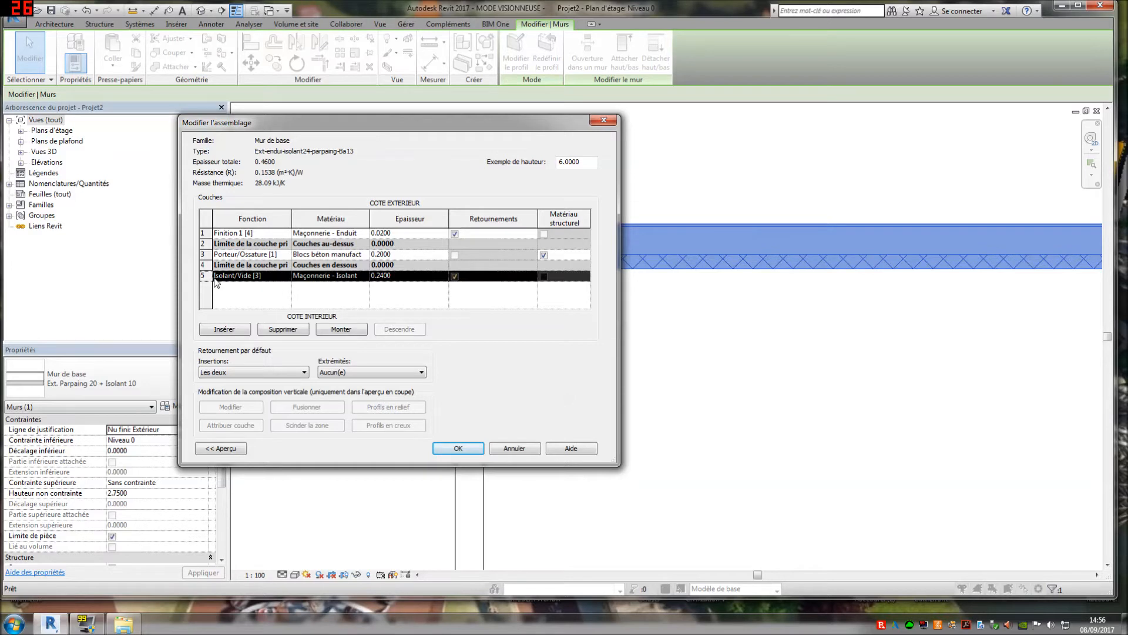
left_click(335, 331)
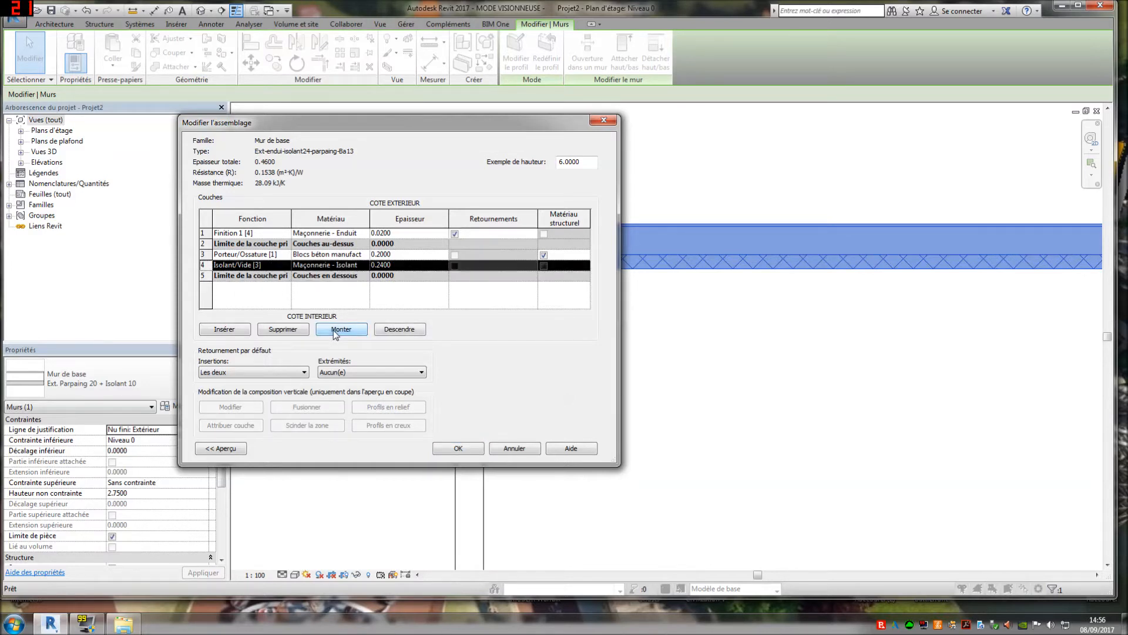
left_click(335, 331)
left_click(336, 331)
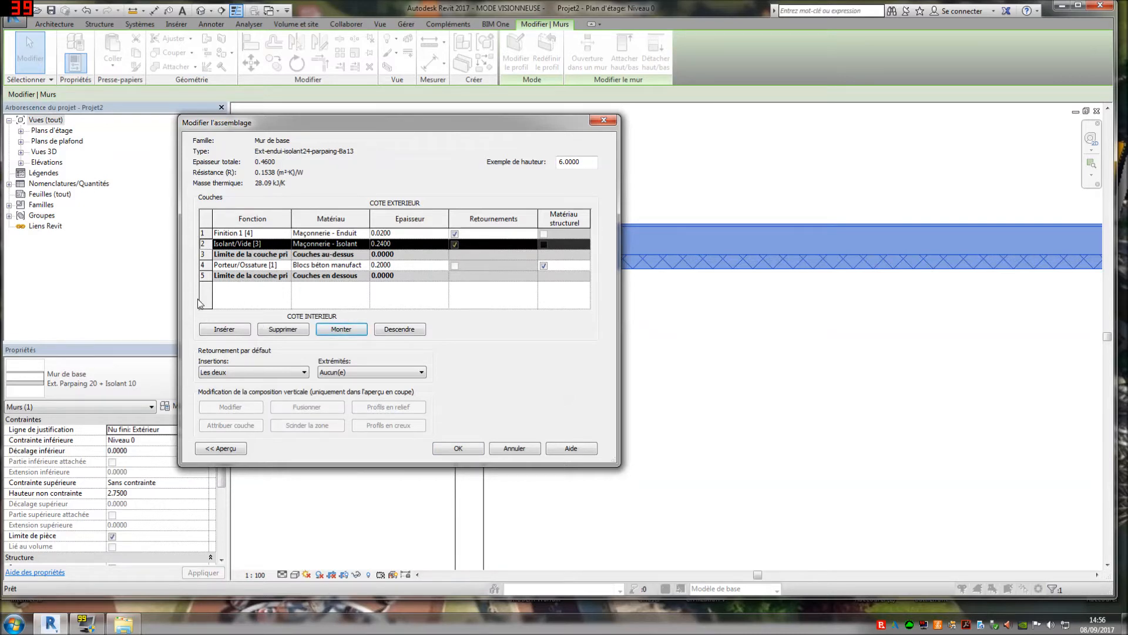
Insert a layer, move it to the interior side beyond the core boundary, and set its function to Finition 1 [4].
left_click(232, 331)
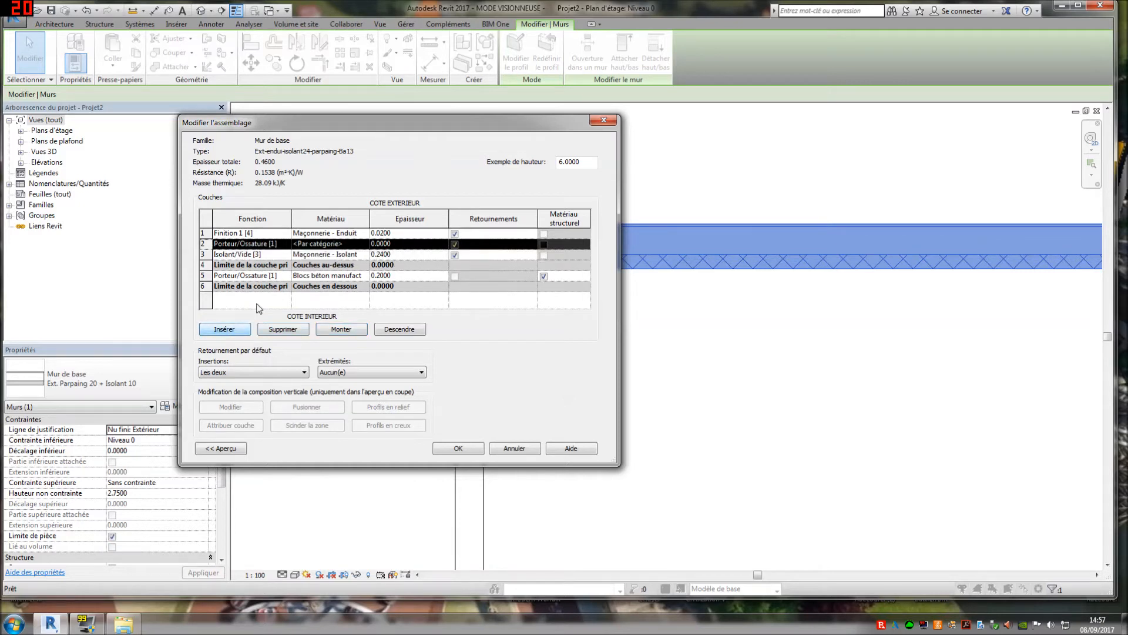
left_click(401, 330)
left_click(401, 330)
left_click(401, 330)
left_click(401, 331)
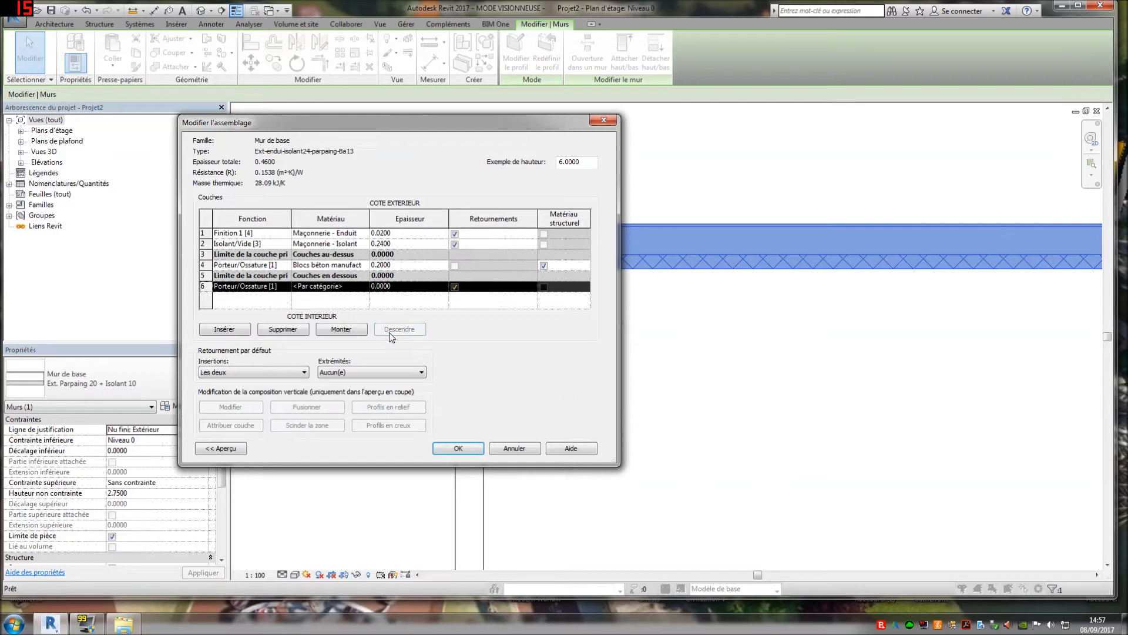
left_click(285, 287)
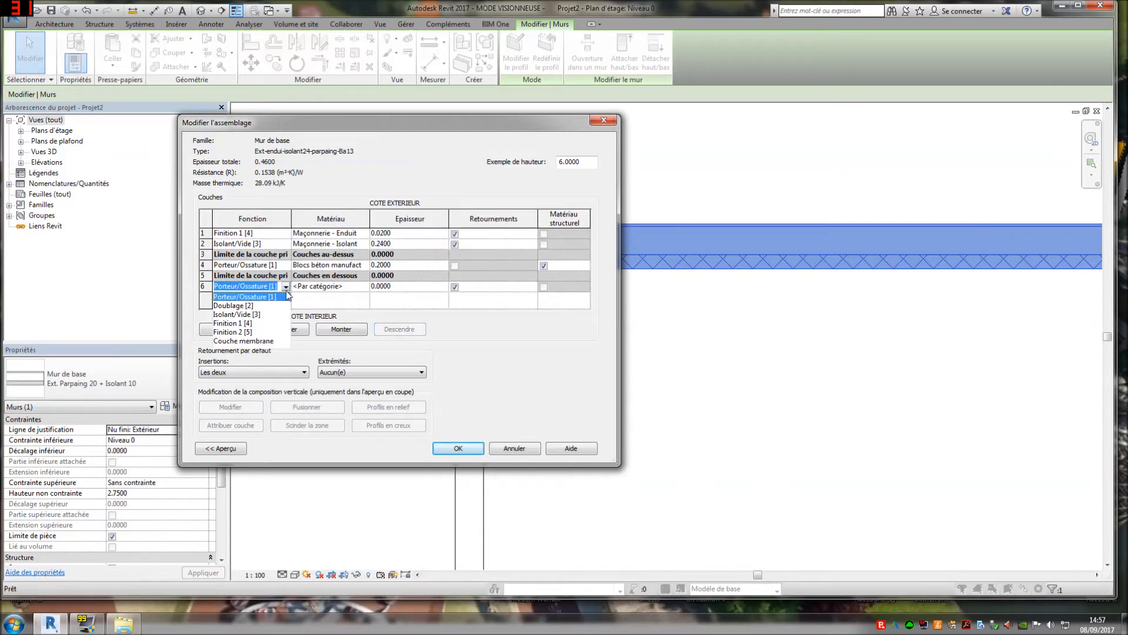
left_click(252, 323)
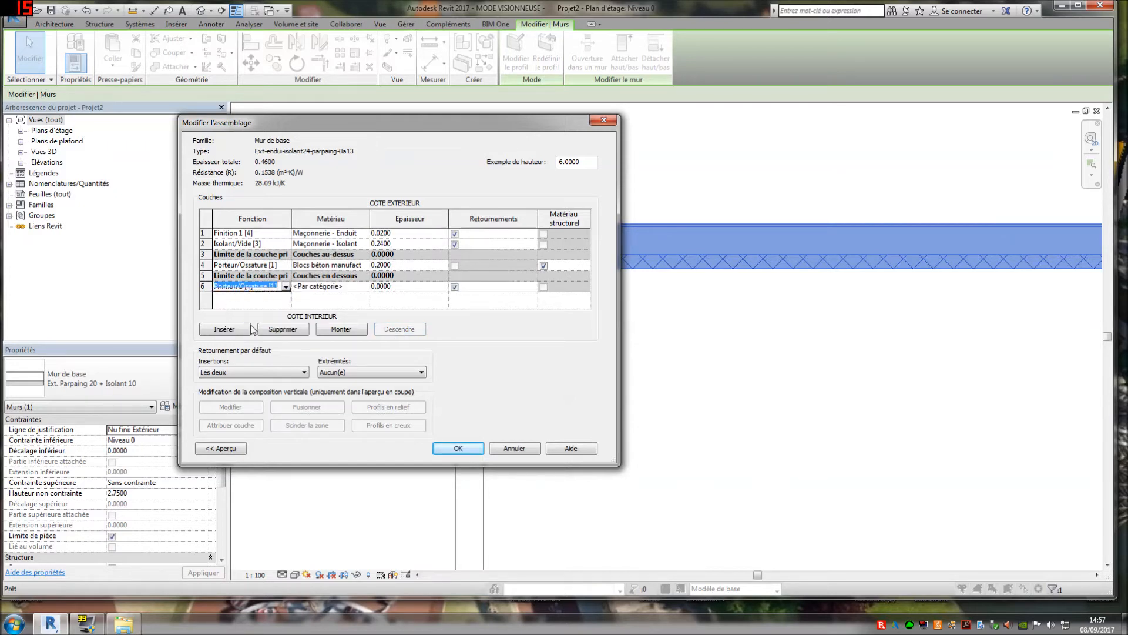
Look through the project's materials for one suited to the new interior finish layer.
left_click(363, 288)
left_click(365, 287)
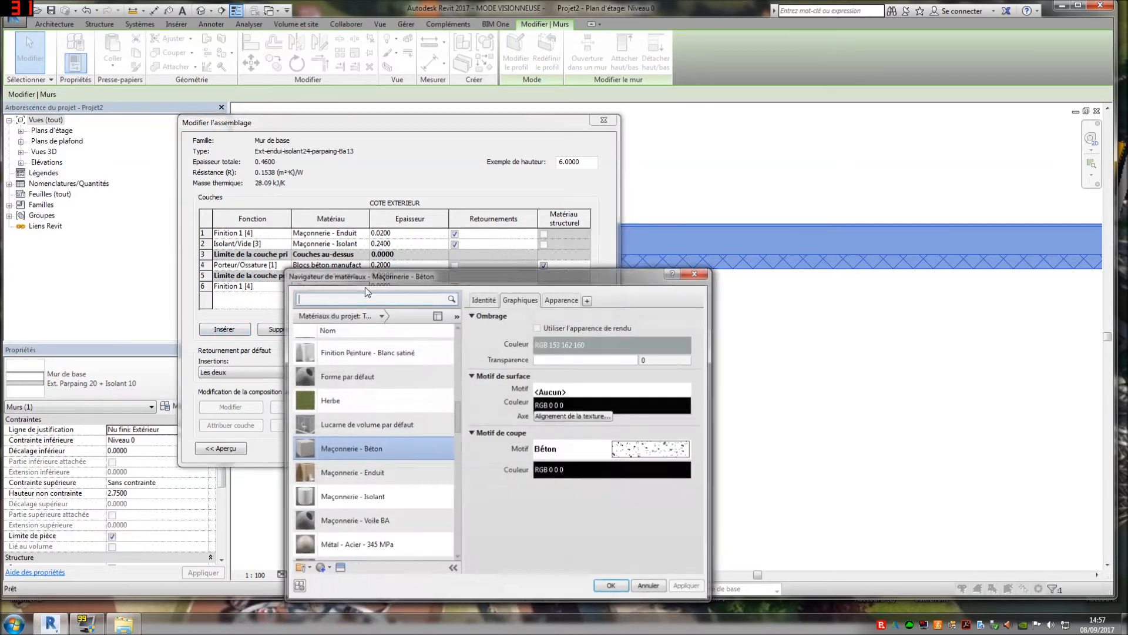
scroll(415, 406, "down", 2)
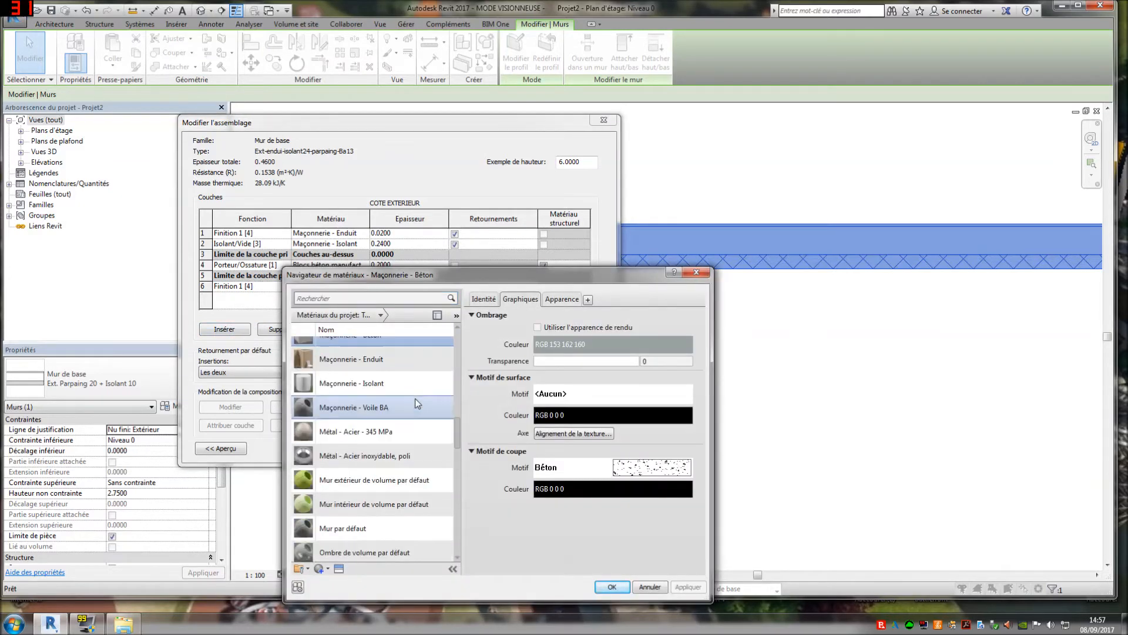
scroll(414, 398, "down", 1)
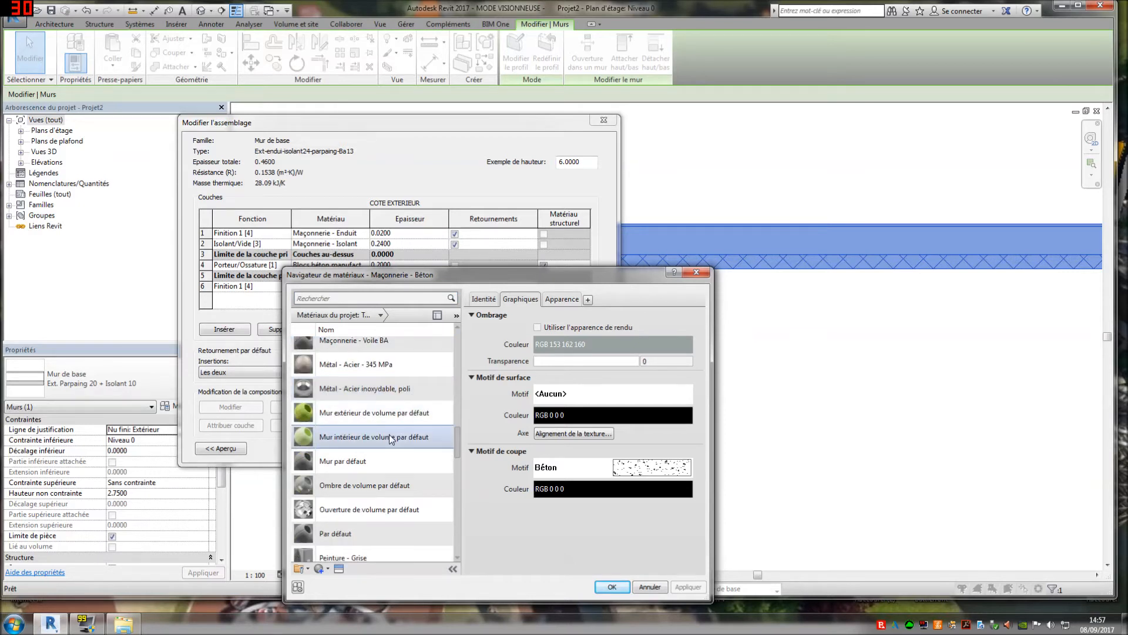
scroll(389, 436, "down", 5)
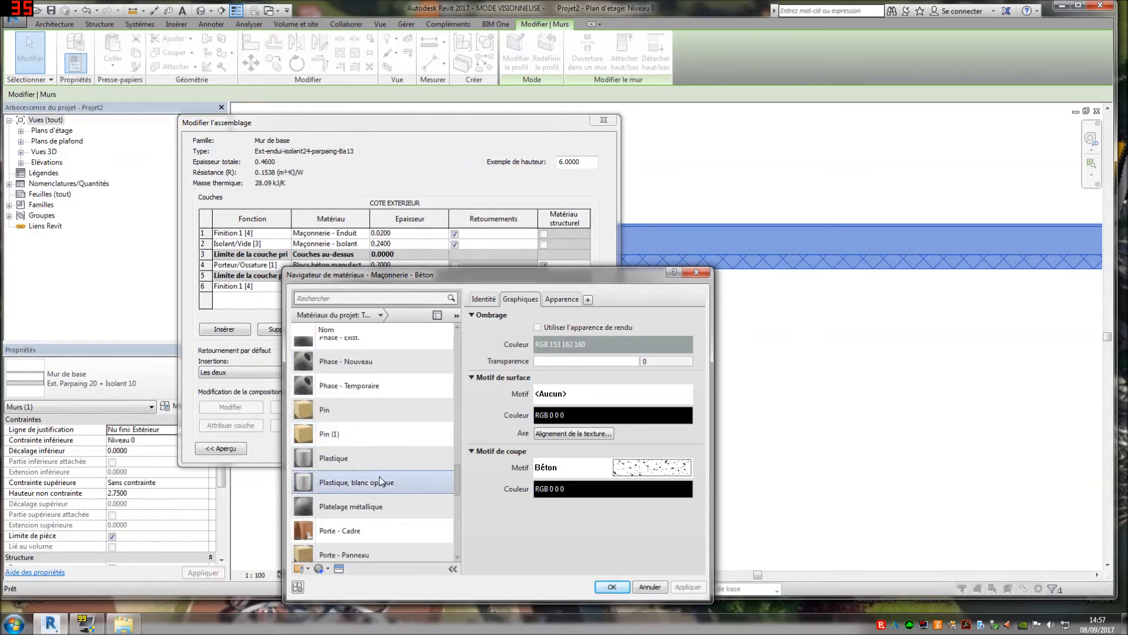
scroll(418, 487, "down", 3)
scroll(418, 488, "down", 2)
scroll(418, 486, "up", 5)
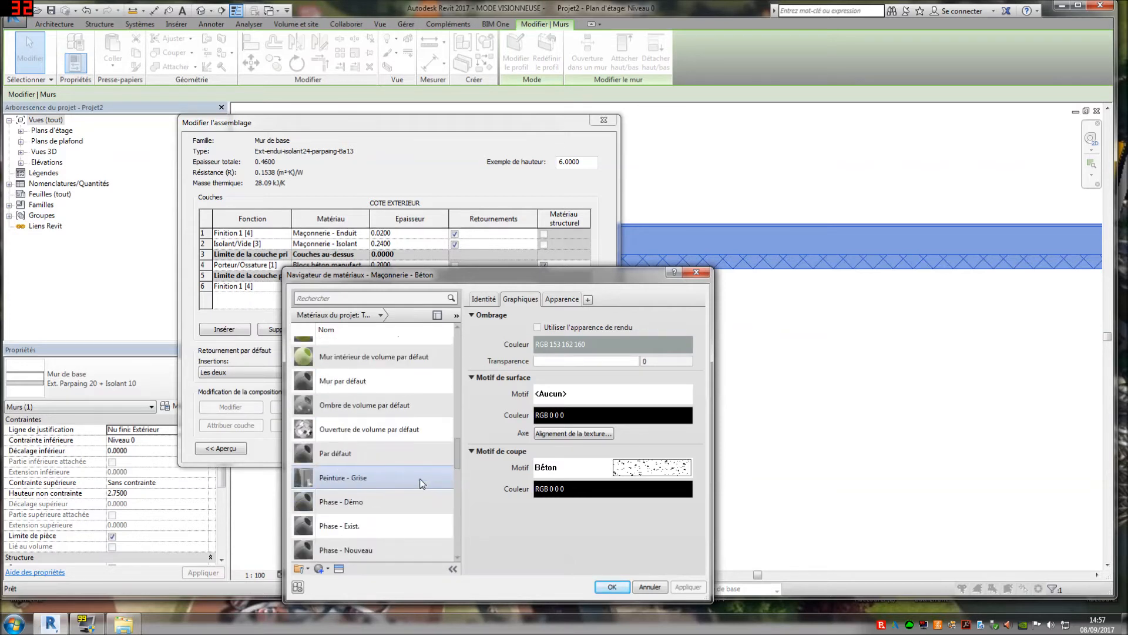
scroll(419, 481, "up", 3)
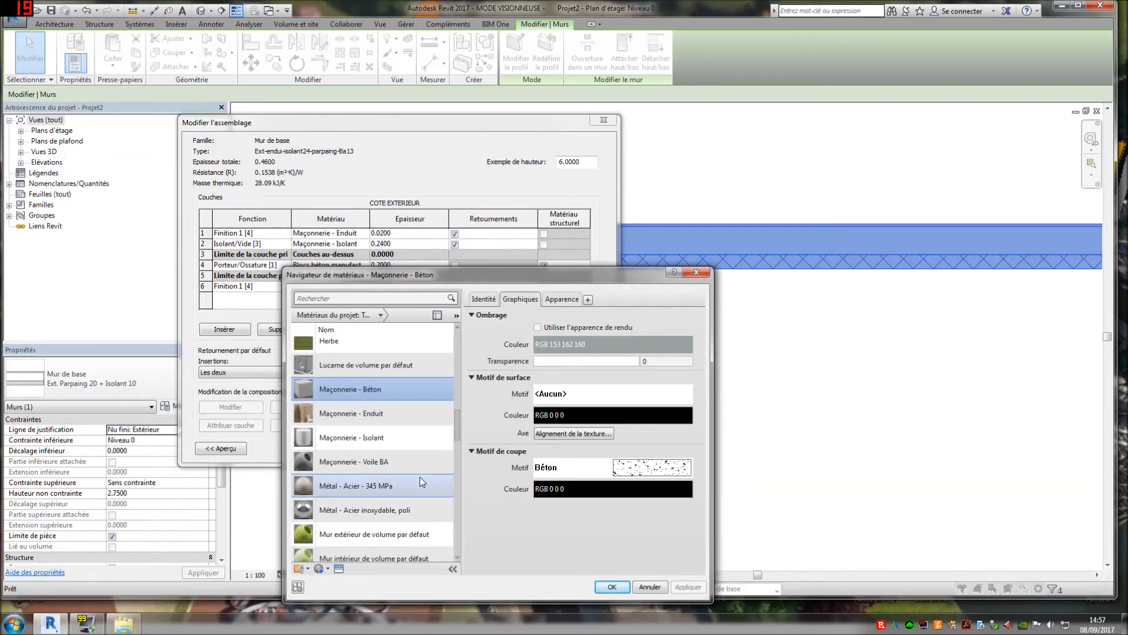
scroll(420, 481, "up", 3)
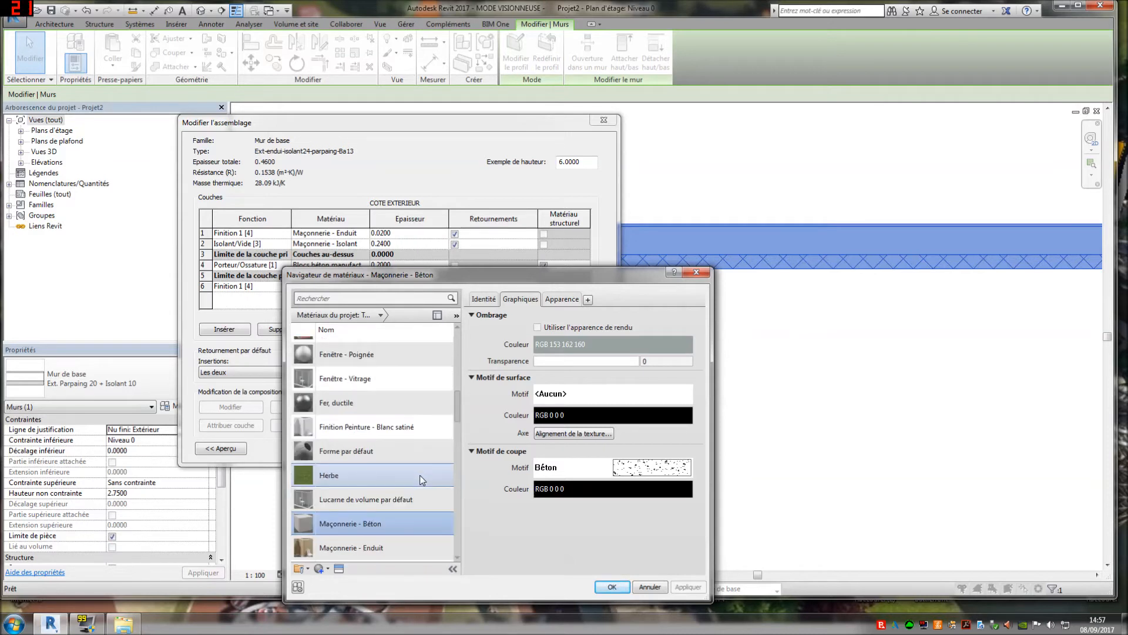
scroll(420, 479, "up", 1)
scroll(420, 480, "up", 2)
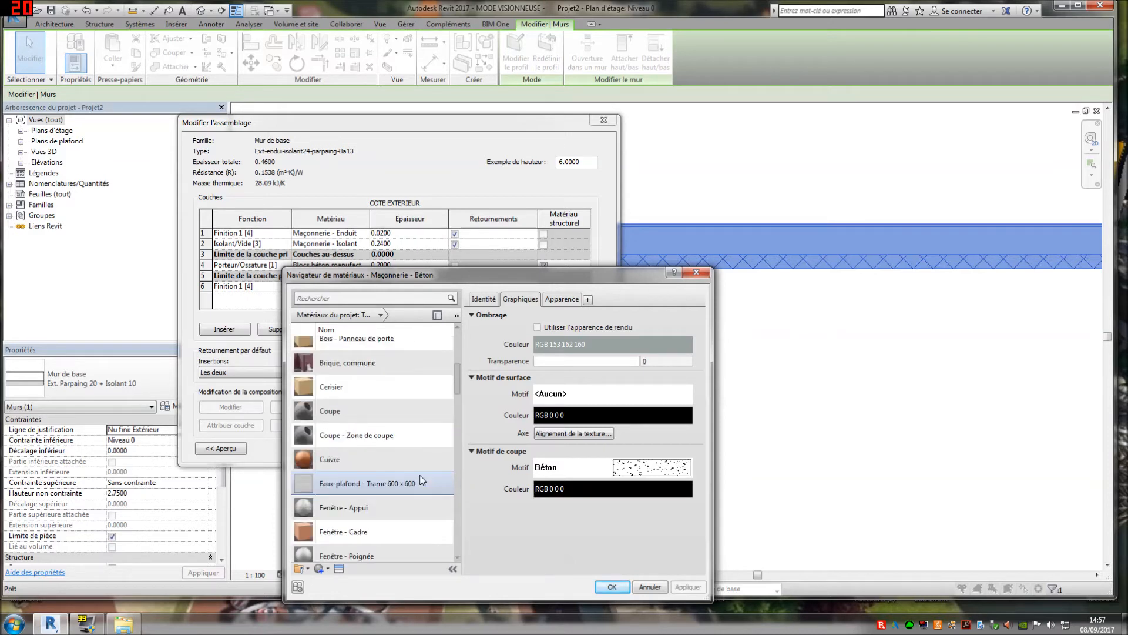
scroll(422, 479, "up", 2)
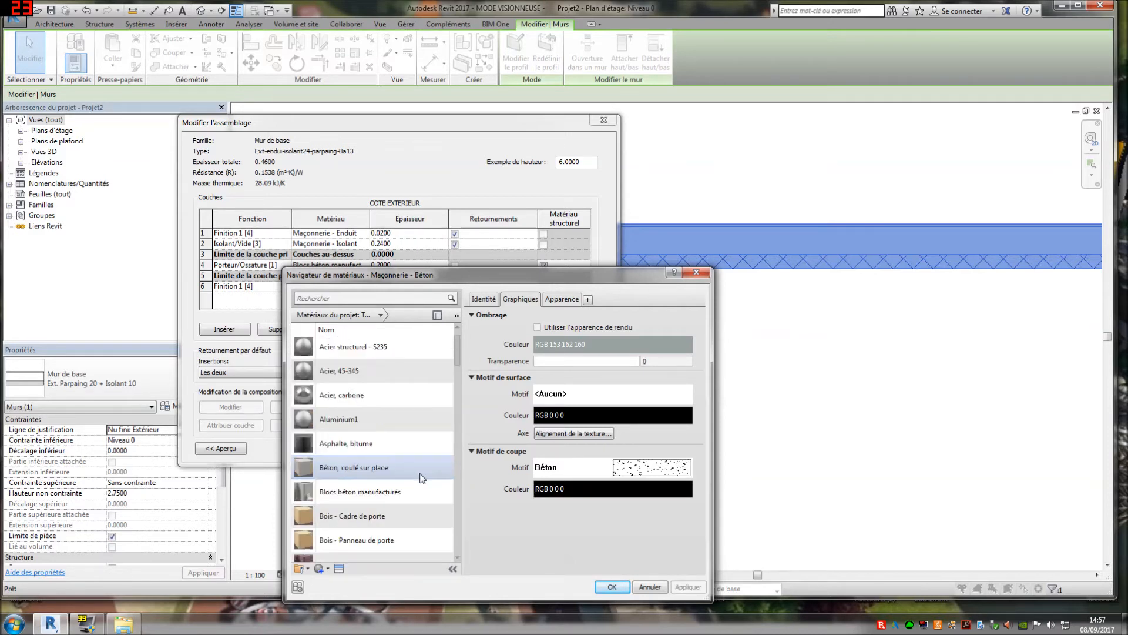
scroll(421, 477, "down", 1)
scroll(420, 474, "down", 5)
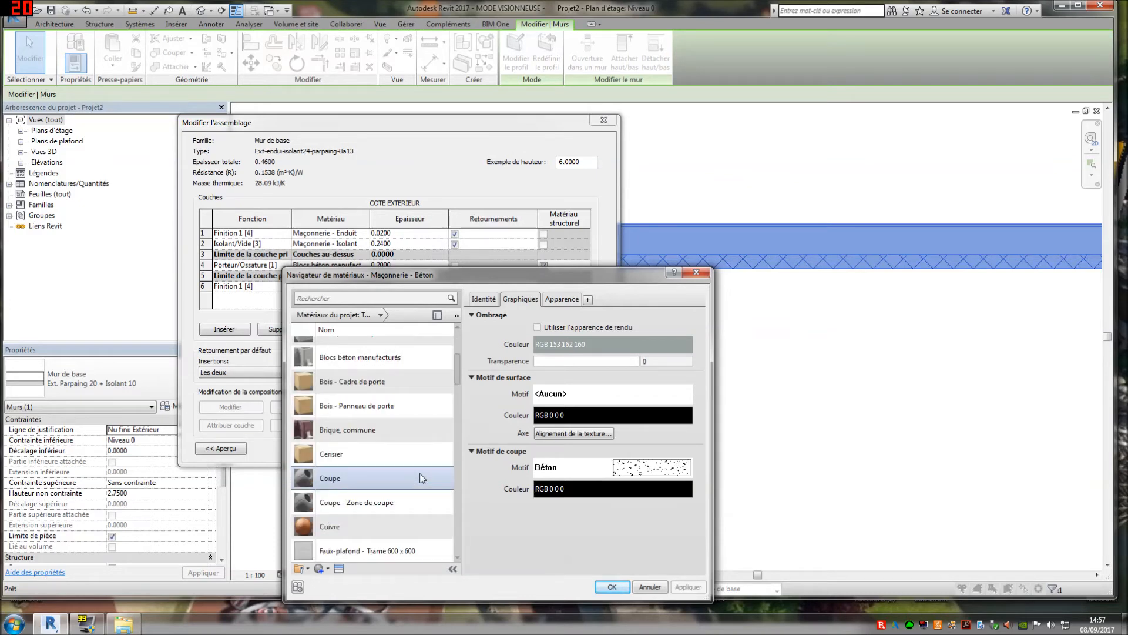
scroll(400, 429, "down", 2)
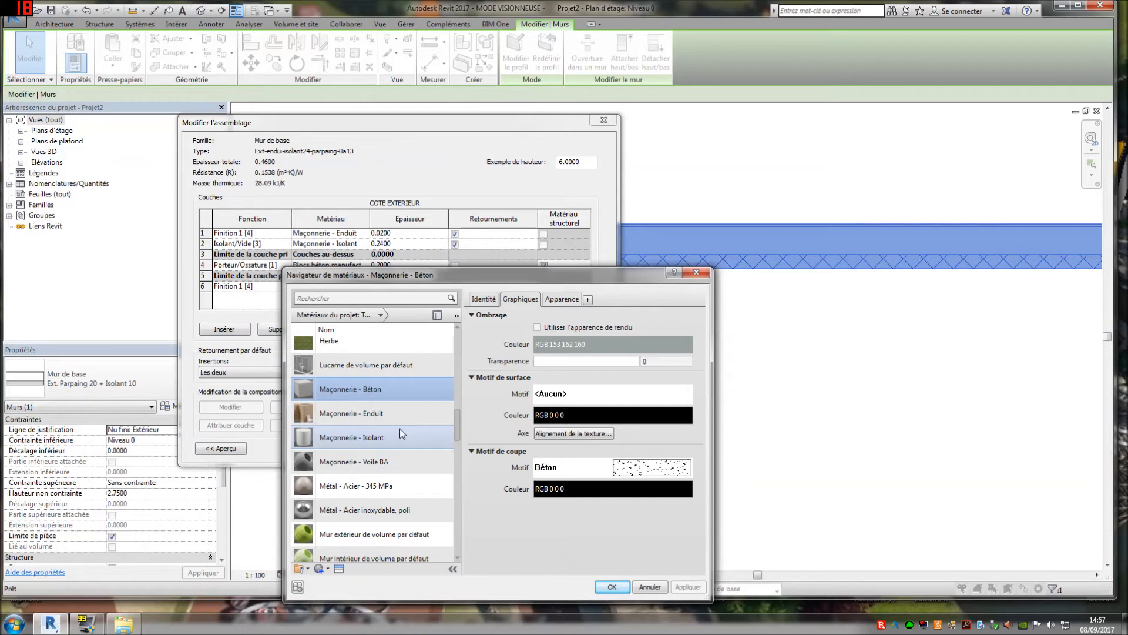
scroll(400, 428, "down", 5)
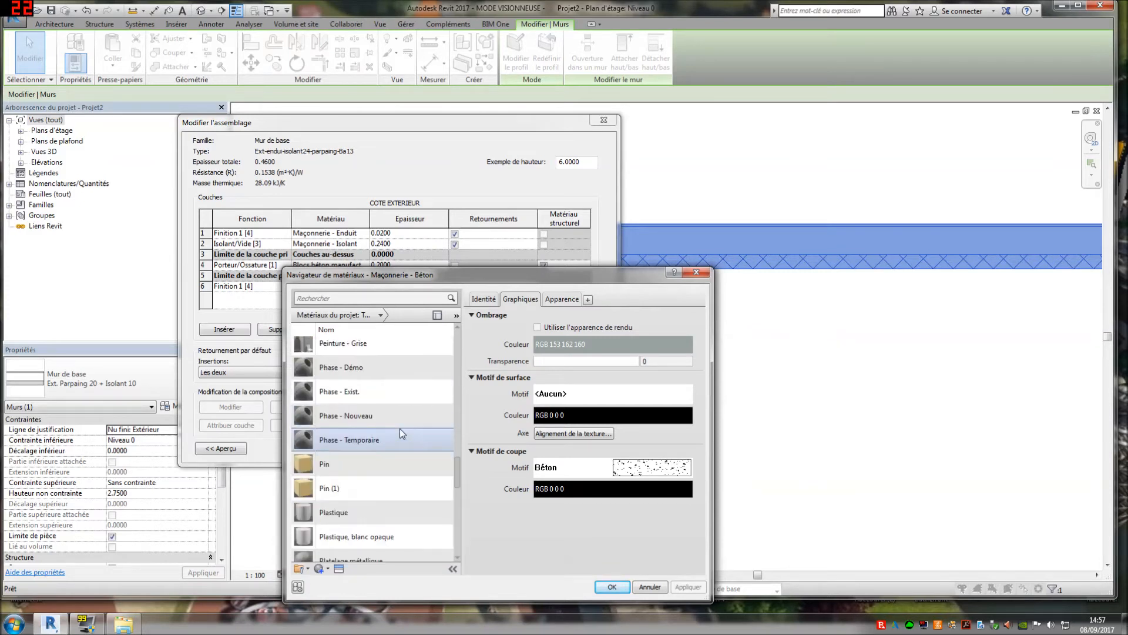
scroll(400, 428, "down", 1)
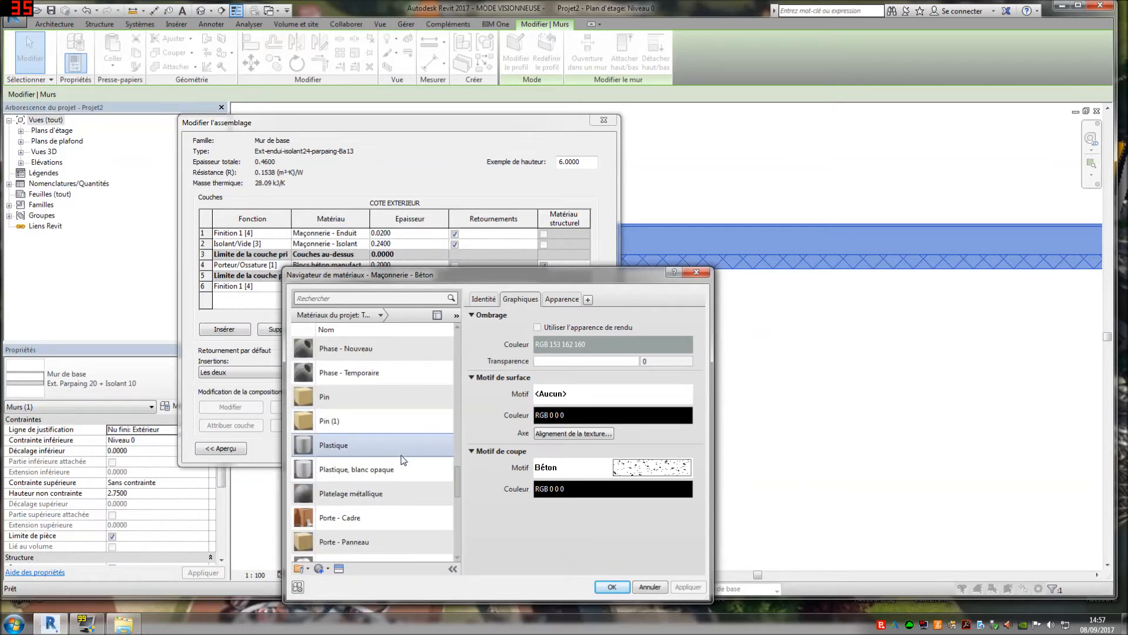
scroll(390, 485, "down", 3)
scroll(391, 485, "down", 3)
scroll(392, 490, "up", 5)
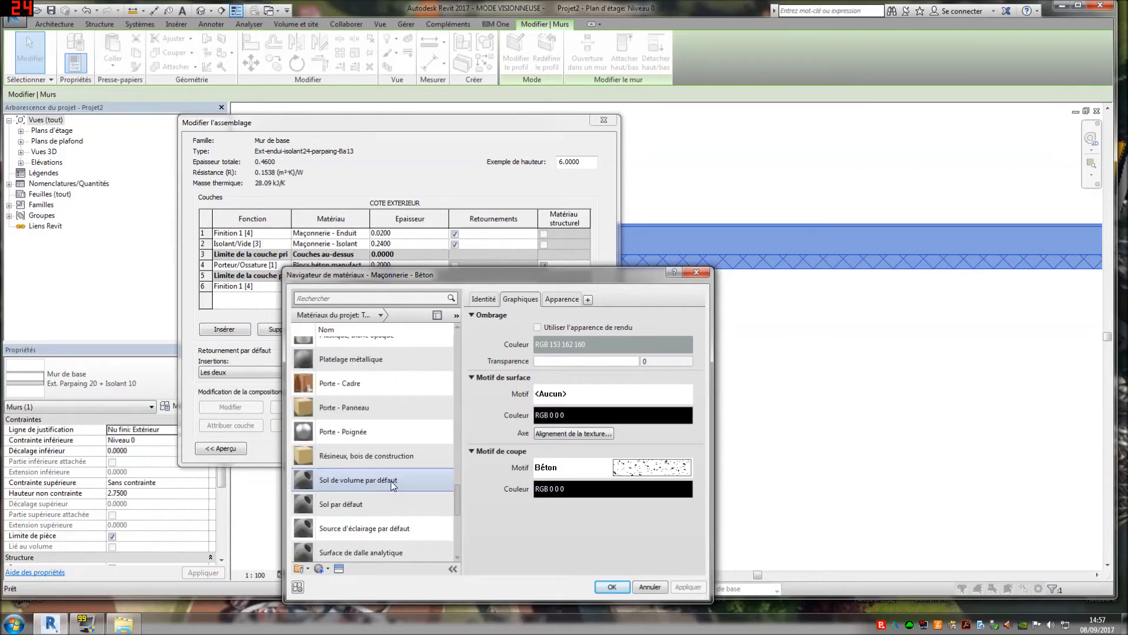
scroll(392, 478, "up", 6)
scroll(393, 471, "up", 9)
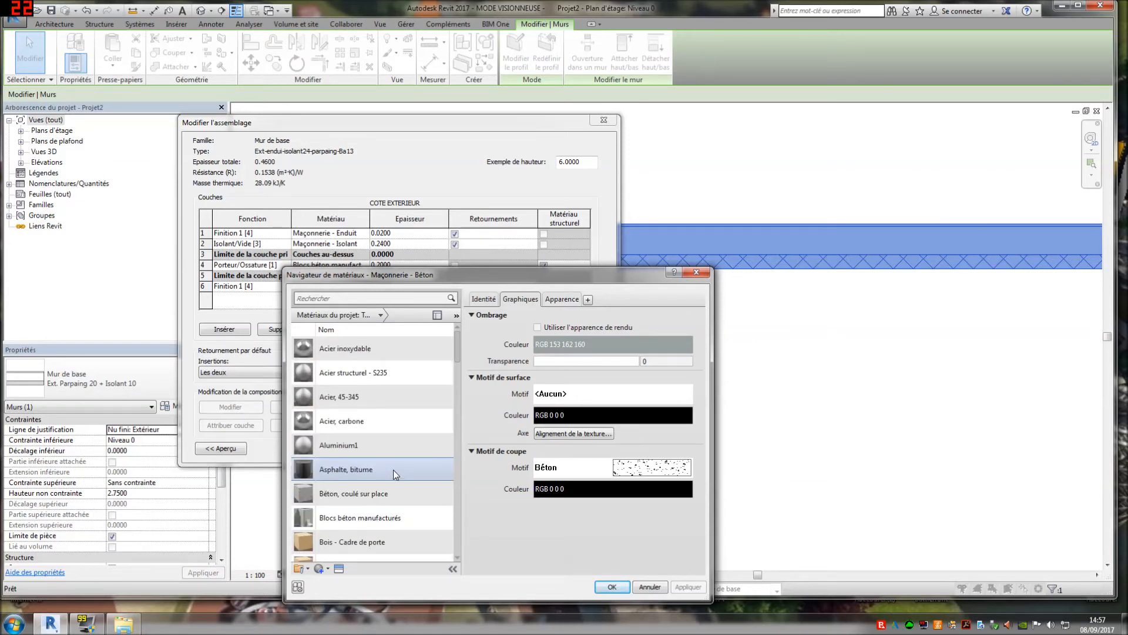
scroll(393, 470, "down", 5)
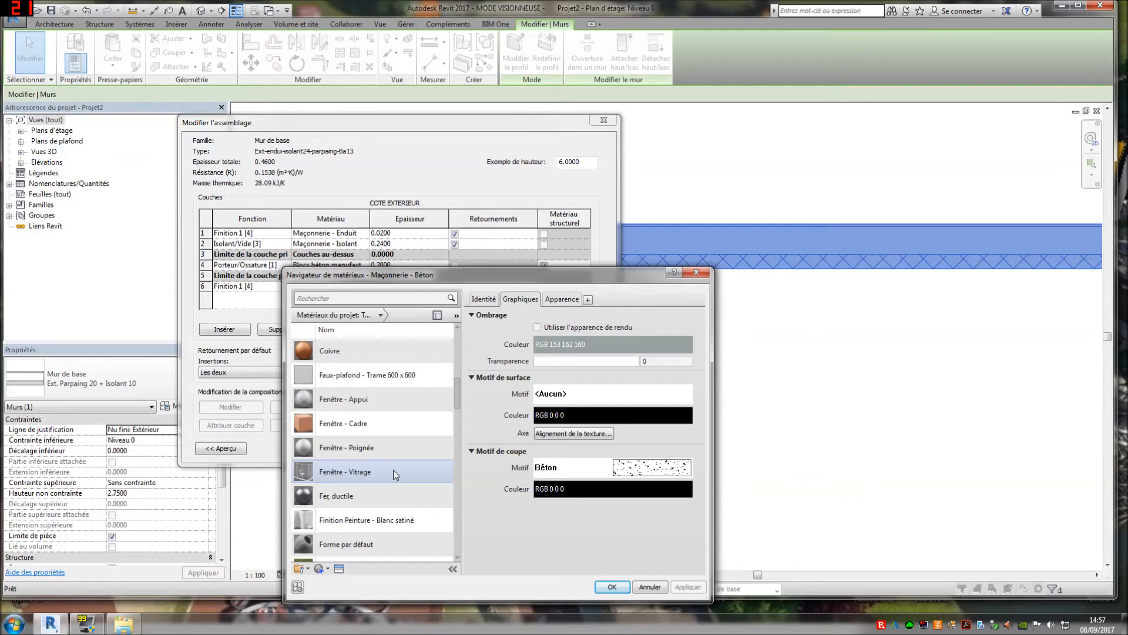
Duplicate the Finition Peinture - Blanc satiné material and name the copy Ba13.
left_click(386, 520)
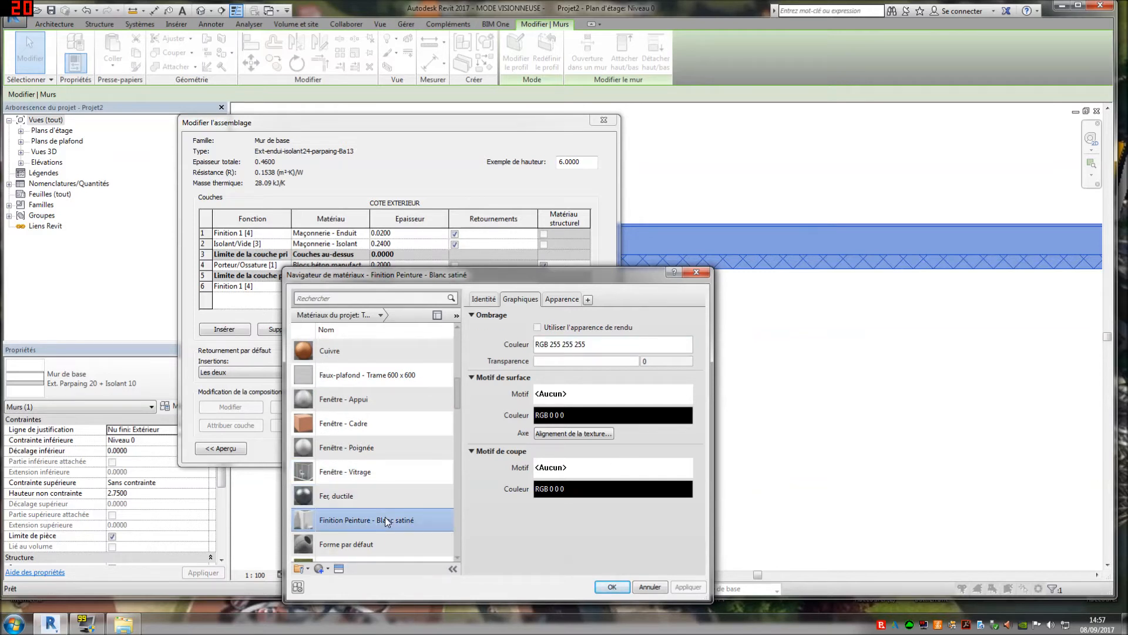
right_click(386, 521)
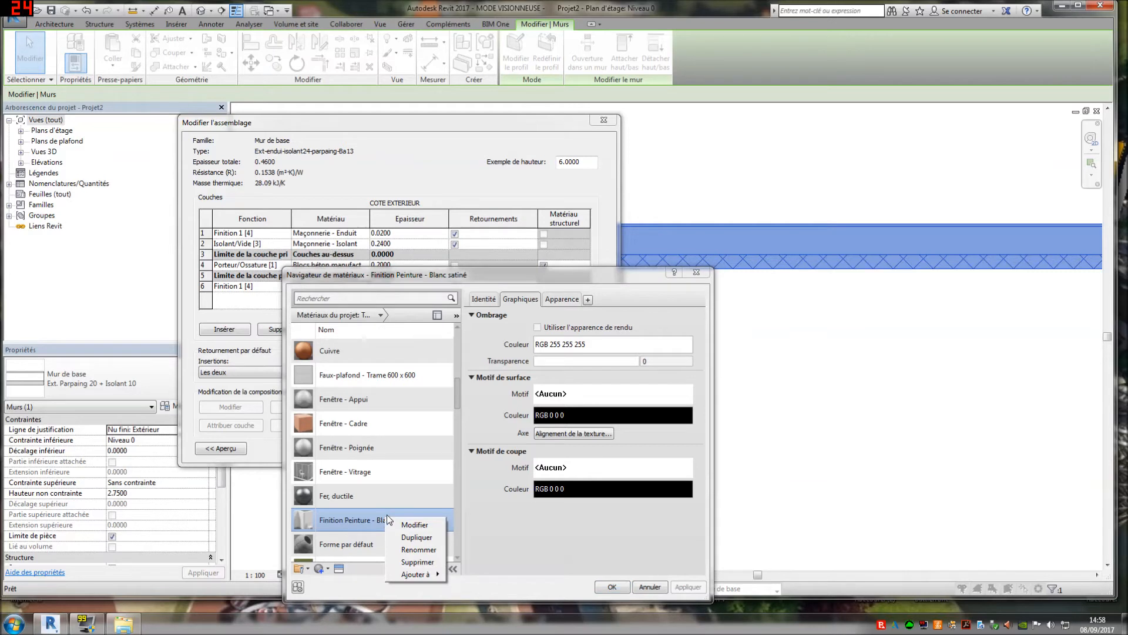
left_click(415, 536)
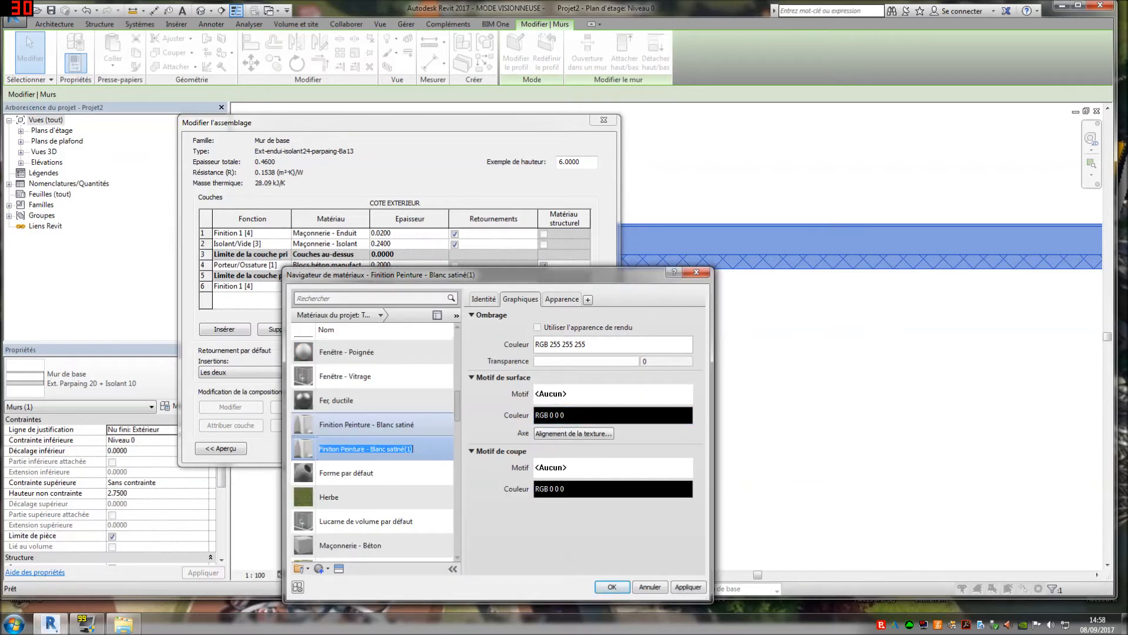
key("BackSpace")
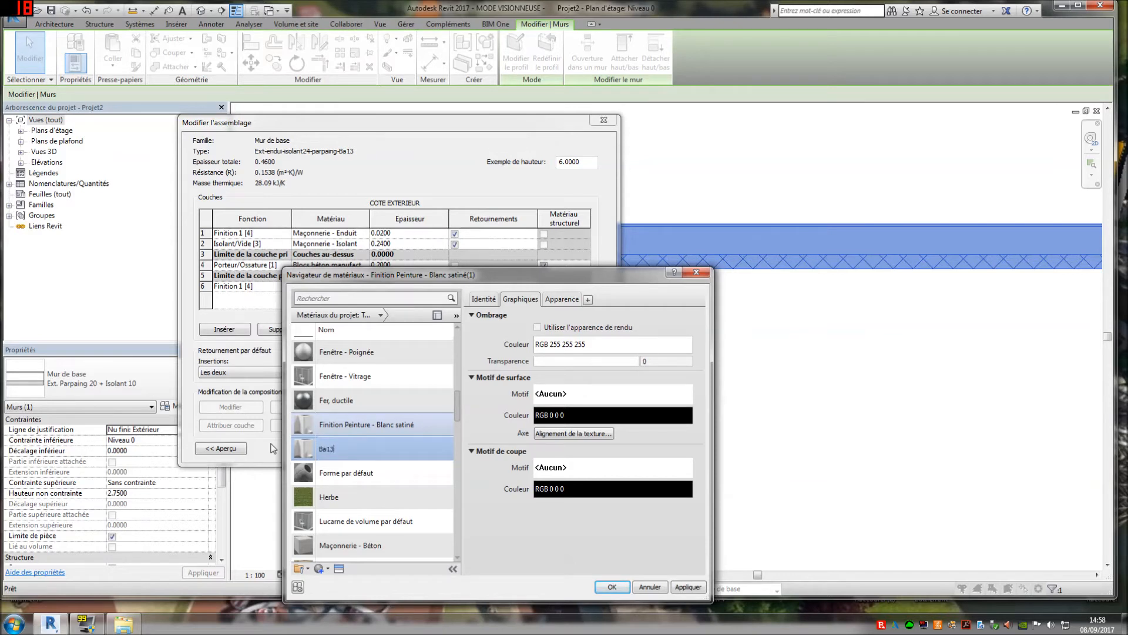
Set the Ba13 material's class to Plâtre and assign the material to the interior Finition 1 layer.
left_click(483, 298)
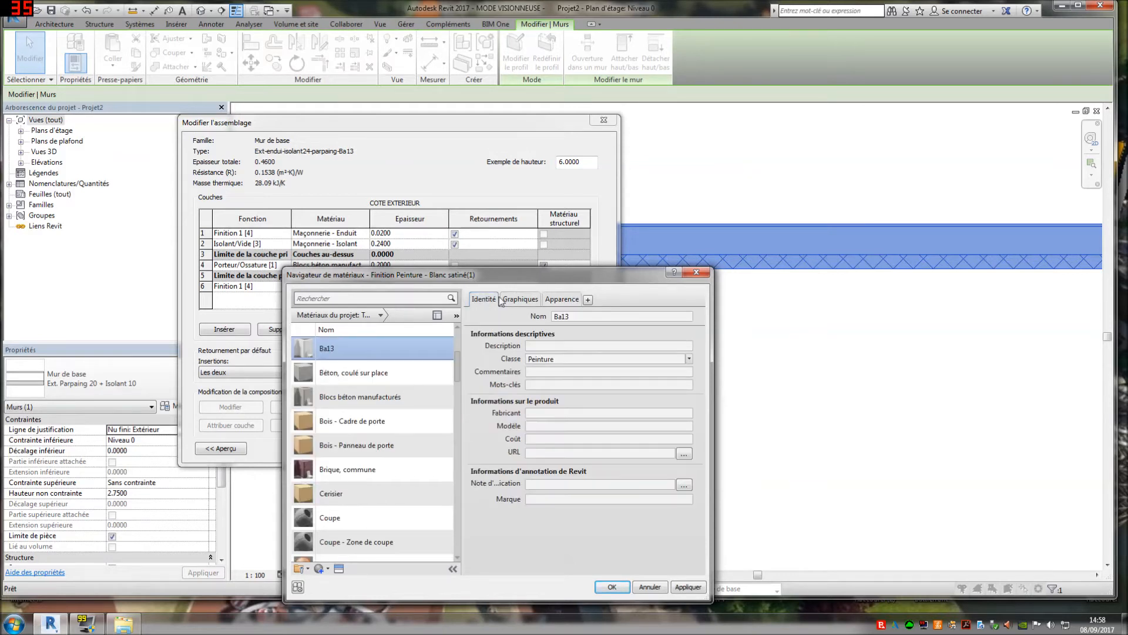
left_click(689, 358)
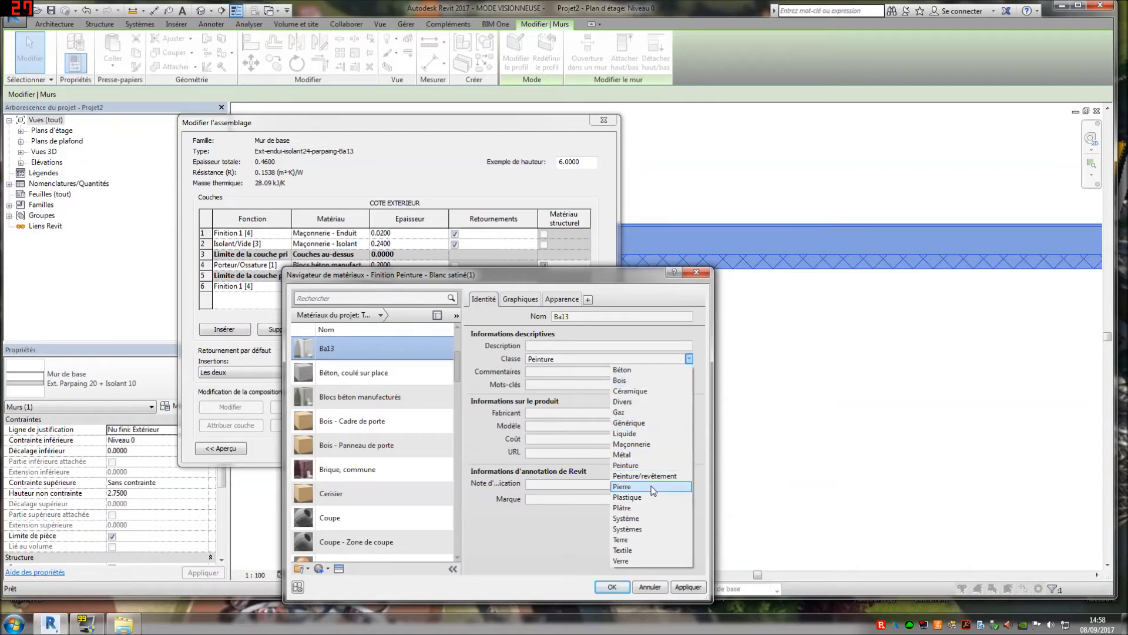
left_click(650, 508)
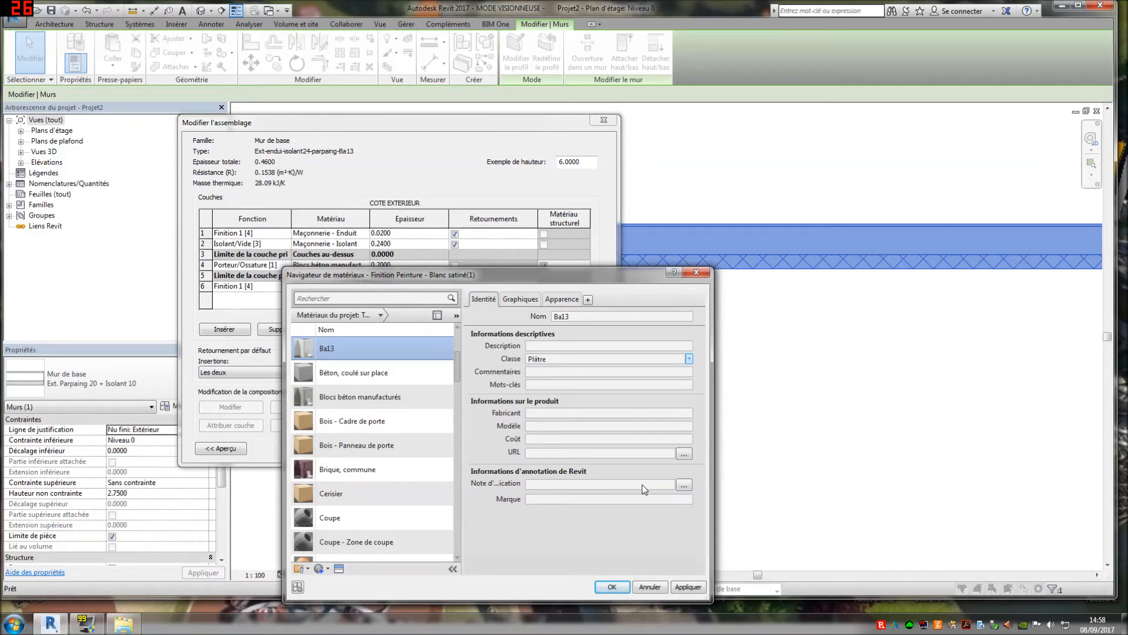
left_click(534, 299)
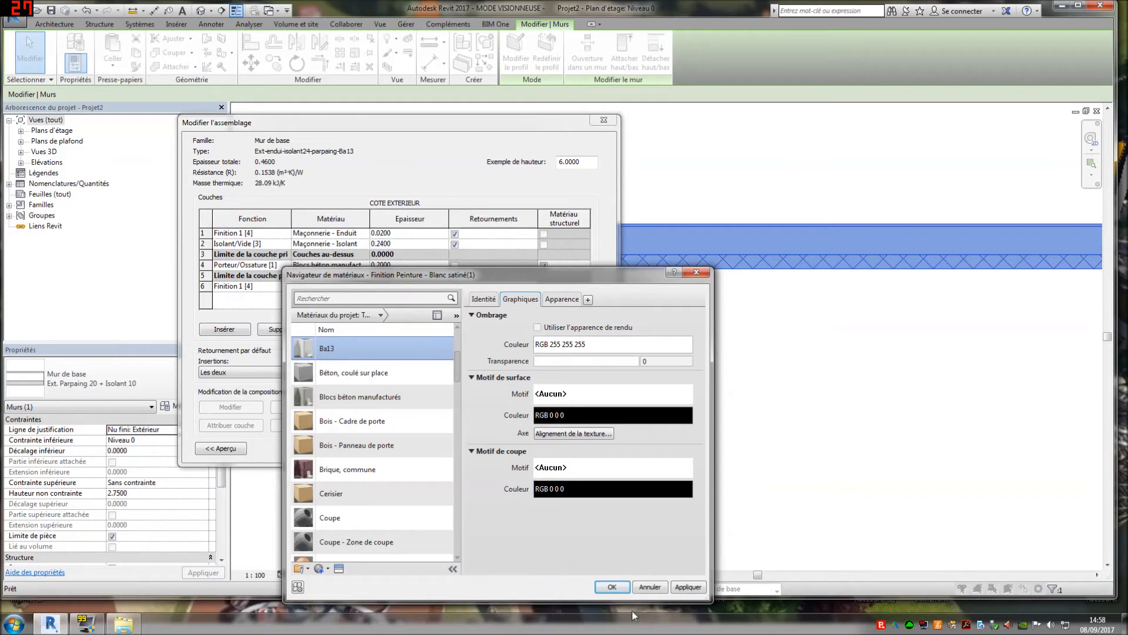
left_click(611, 586)
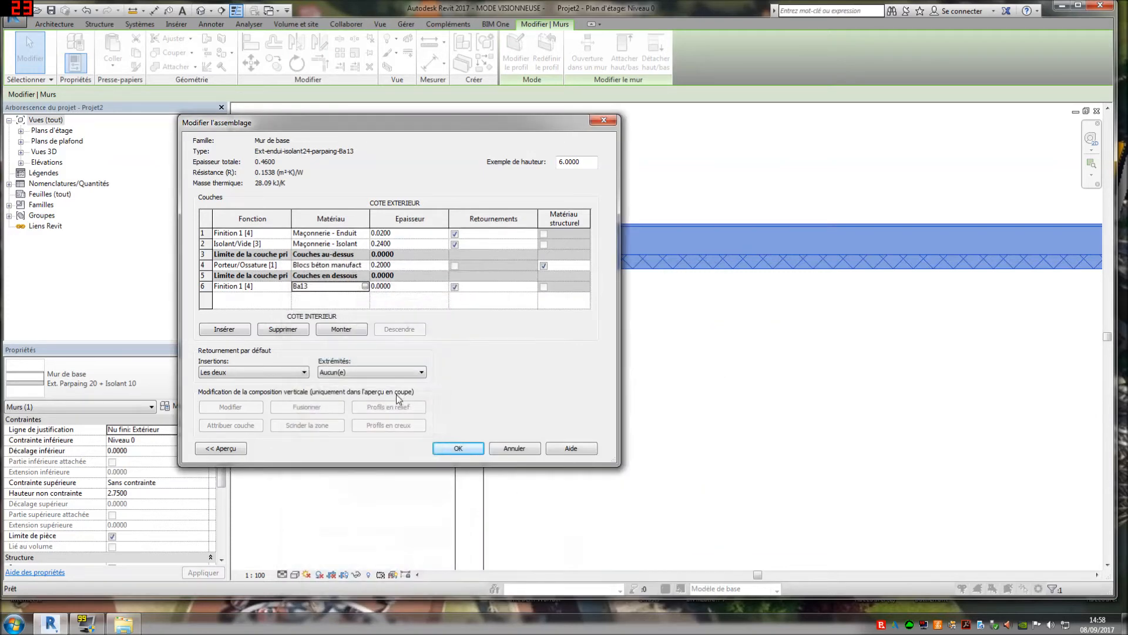
Set the Ba13 layer's thickness to 0.02 and apply the edited wall structure to the selected wall.
left_click(404, 285)
type("0.")
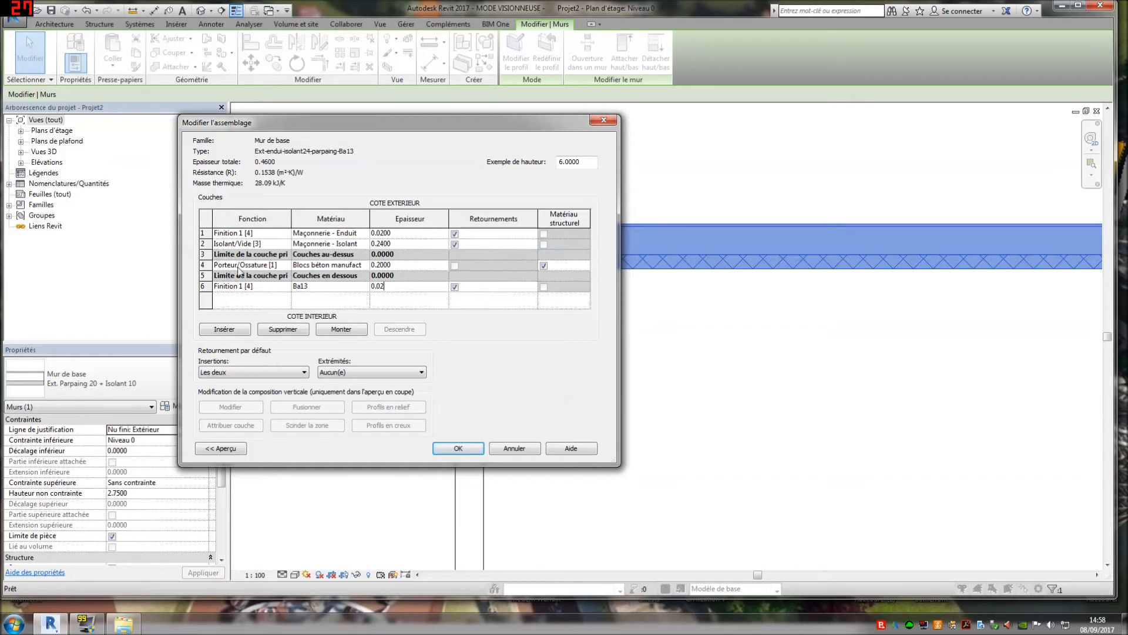
left_click_drag(292, 219, 386, 237)
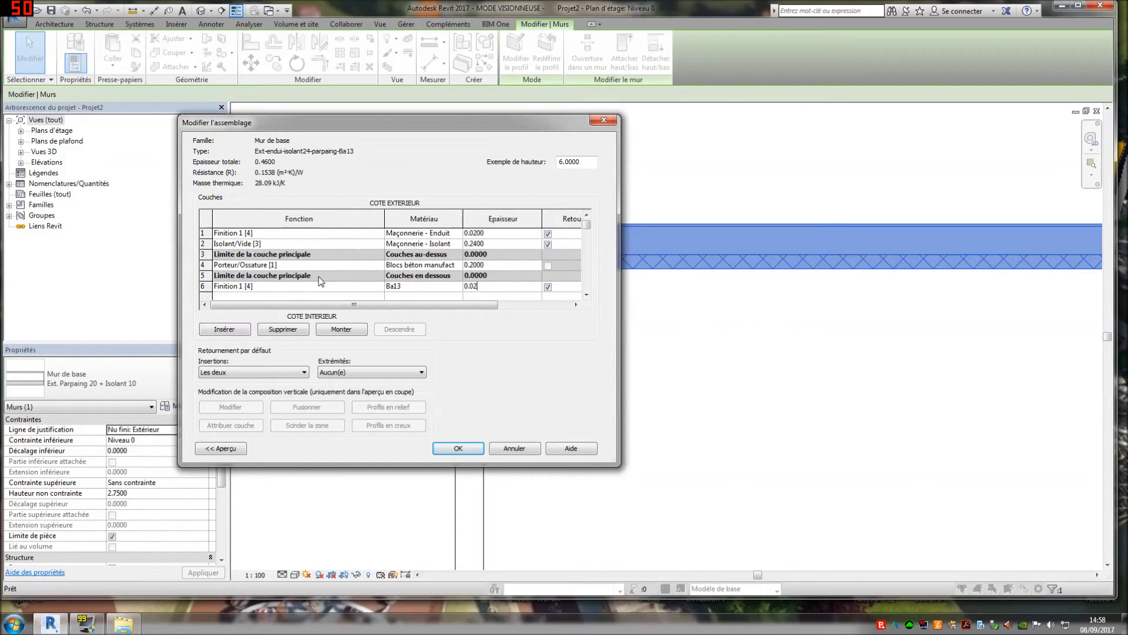
left_click(479, 449)
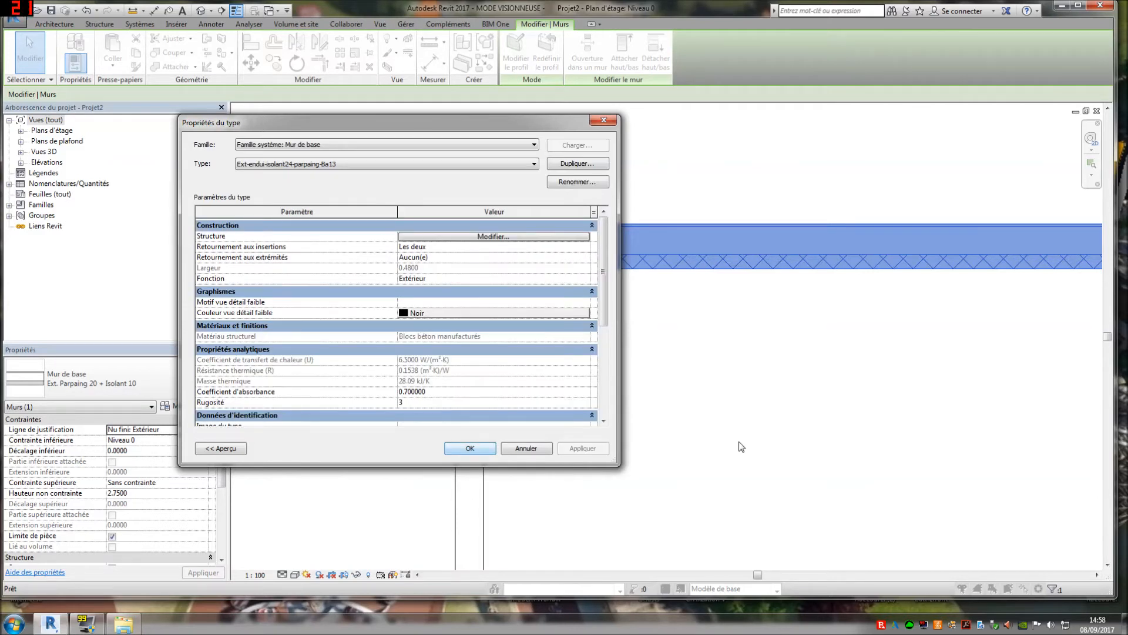
left_click(487, 452)
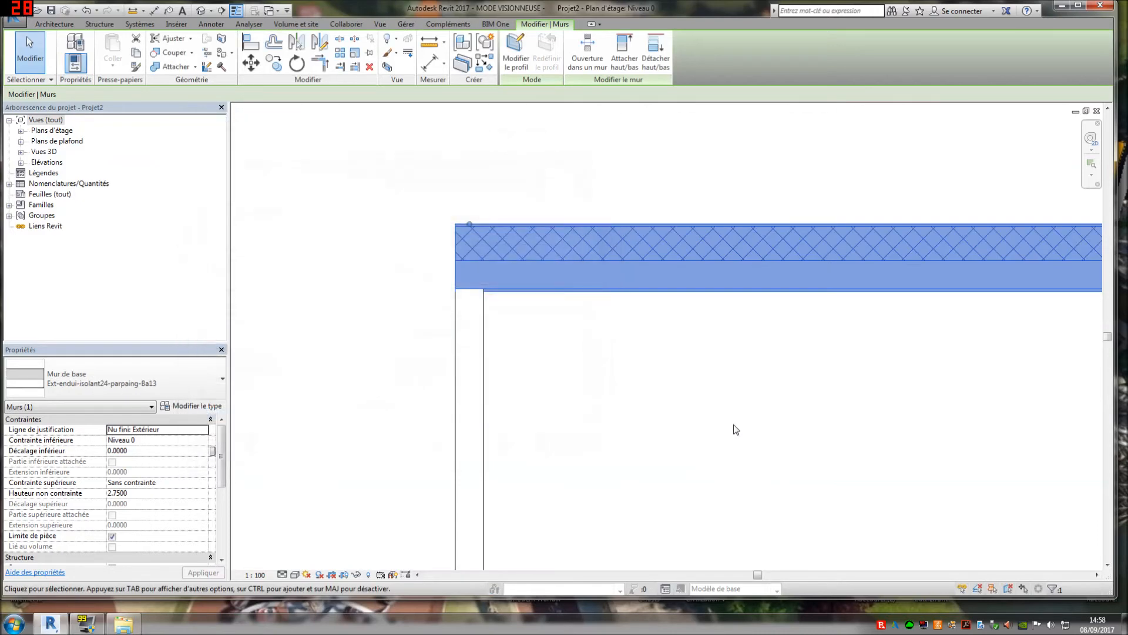
left_click(735, 429)
left_click(666, 235)
left_click(563, 423)
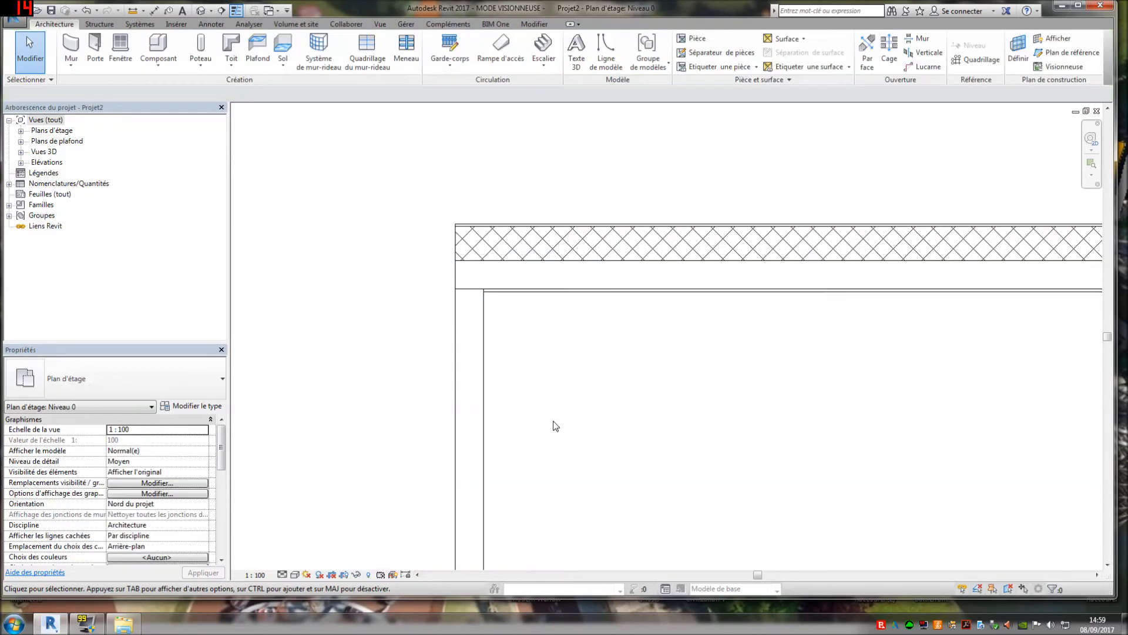
Select all Générique - Ext. 200 mm walls visible in the view and change their type to Ext-endui-isolant24-parpaing-Ba13.
left_click(486, 397)
scroll(490, 378, "down", 3)
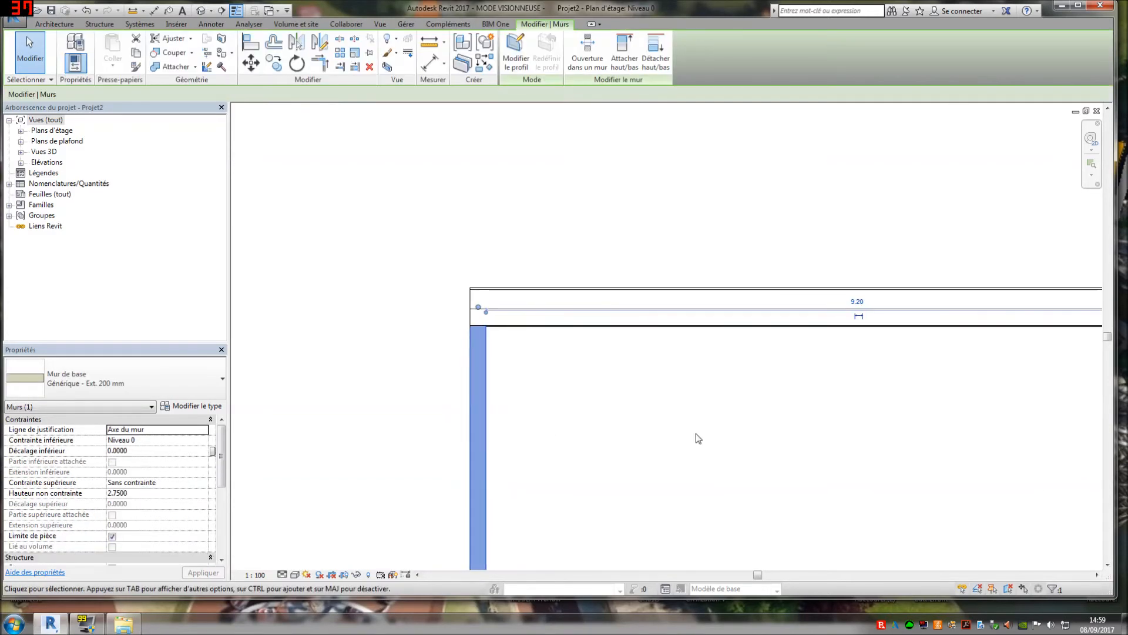
right_click(482, 388)
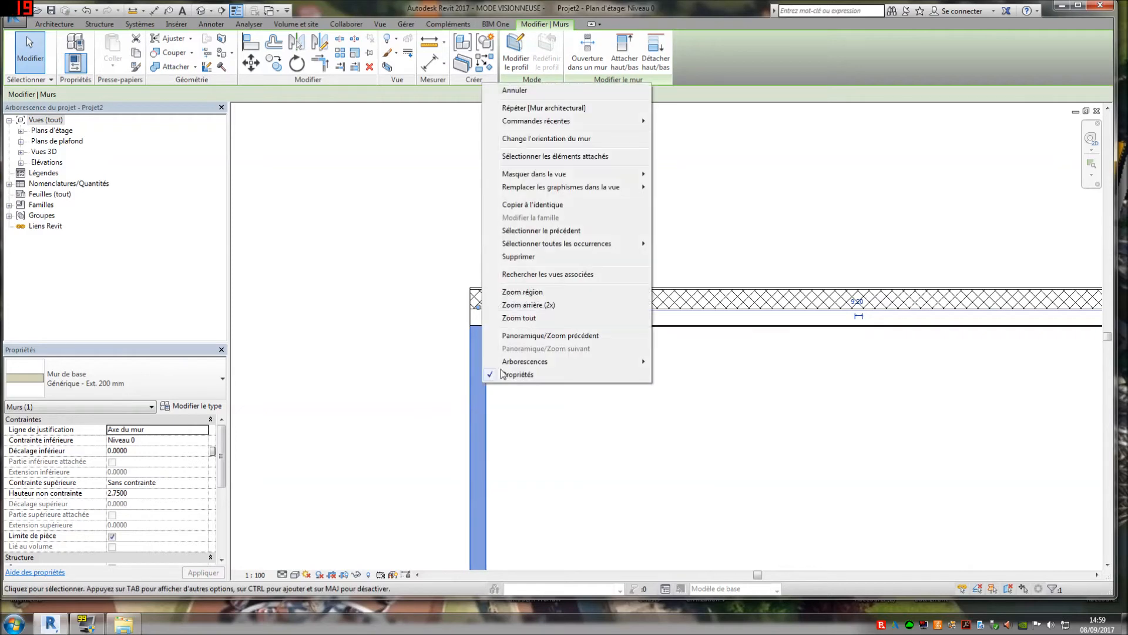
mouse_move(575, 246)
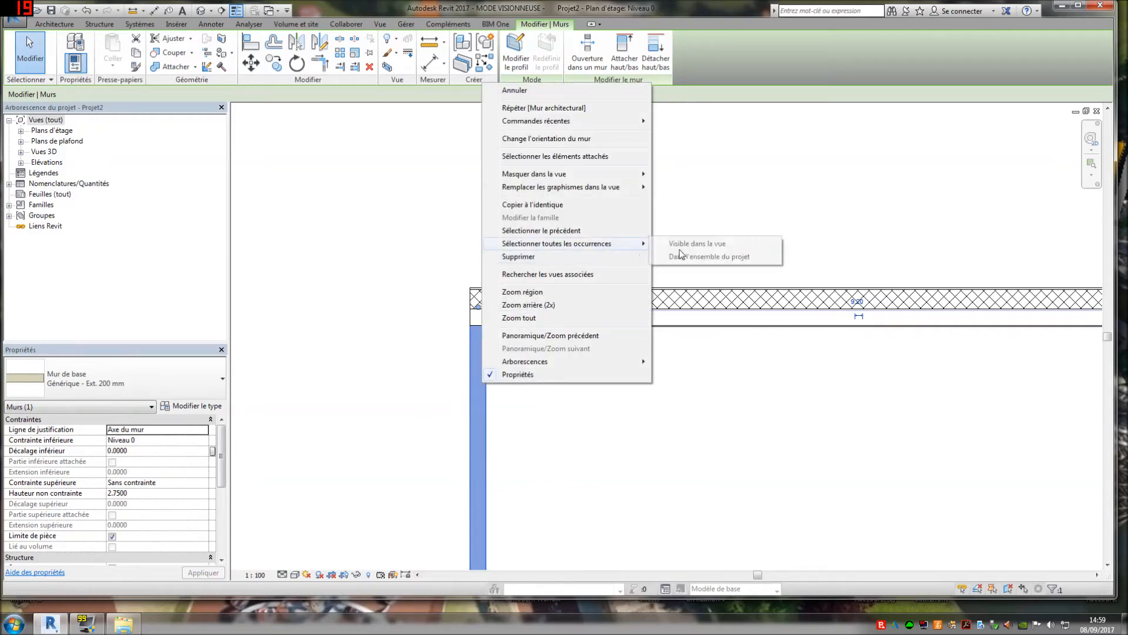
left_click(723, 244)
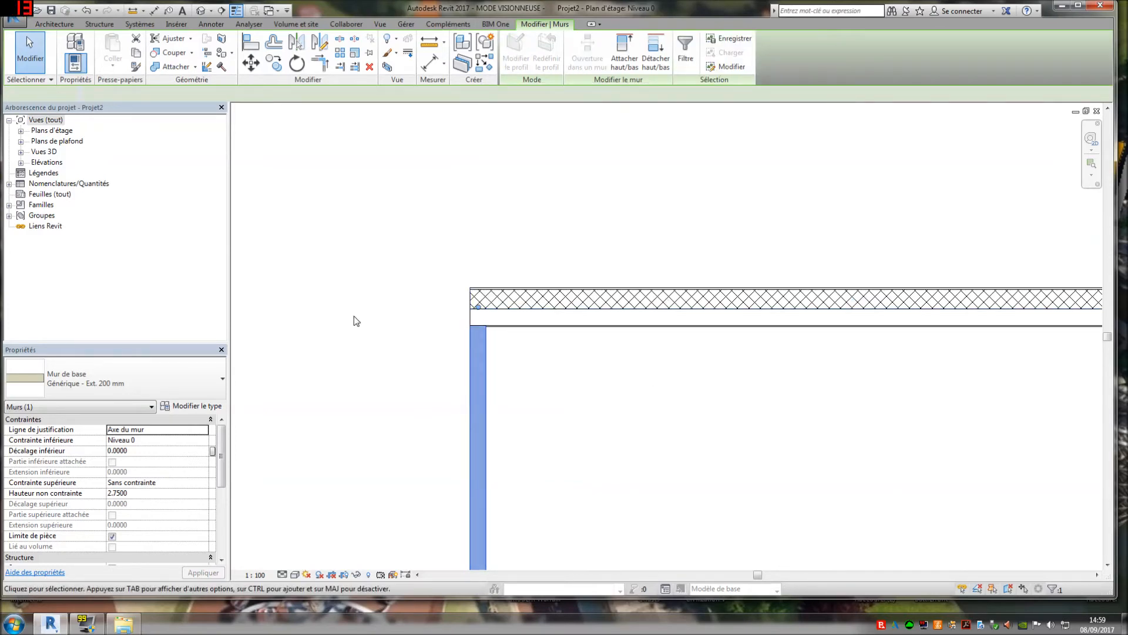
left_click(169, 380)
scroll(120, 212, "up", 1)
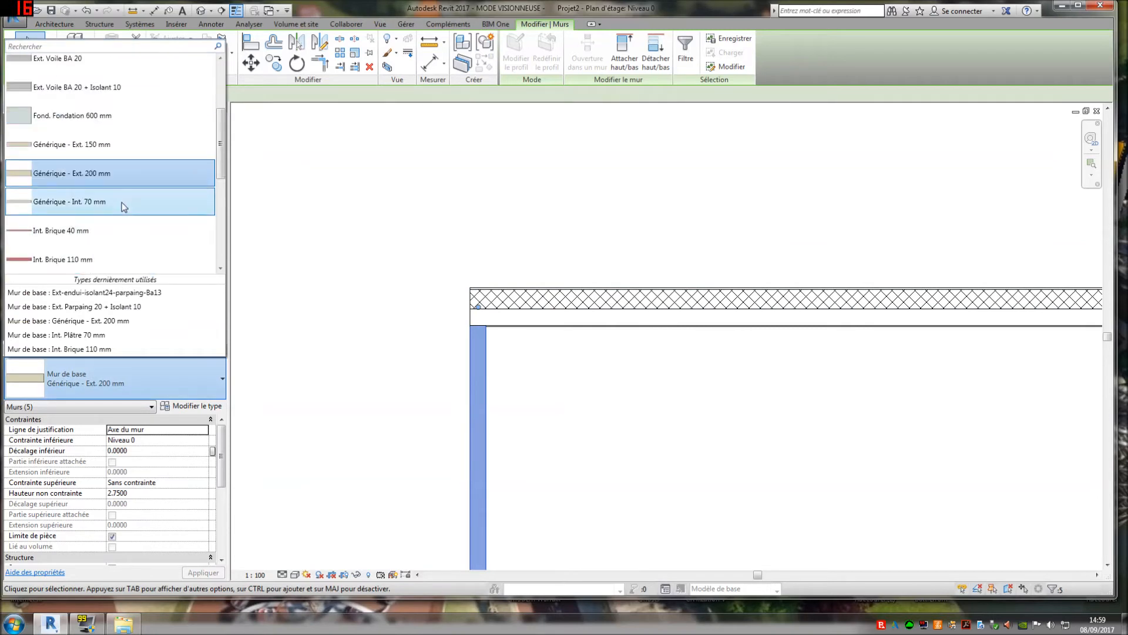
scroll(122, 206, "up", 2)
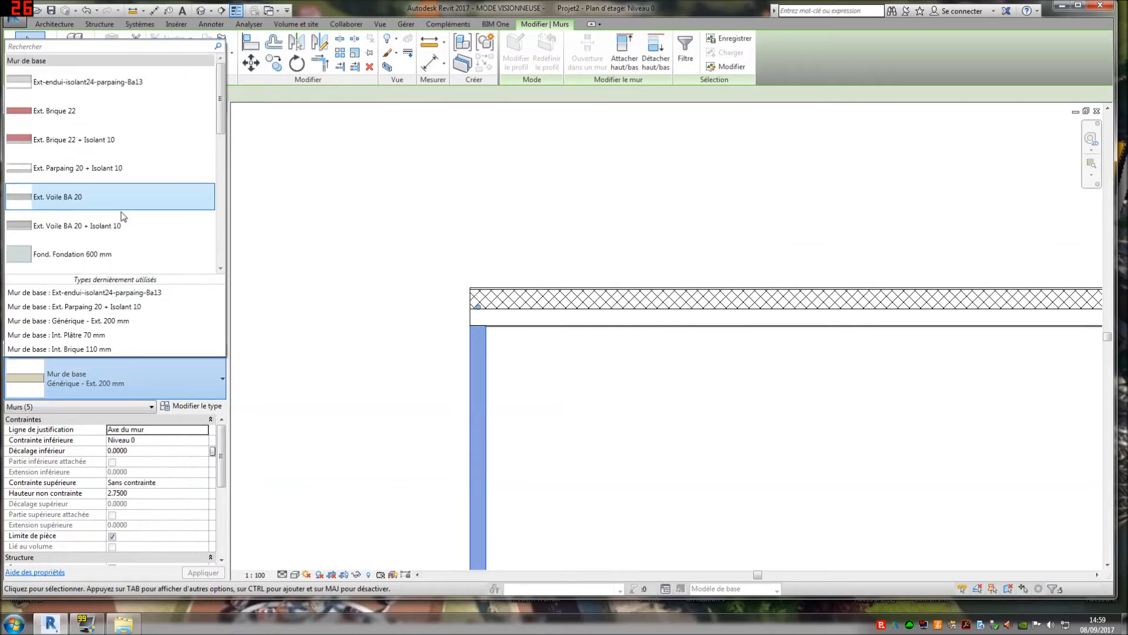
scroll(121, 222, "down", 2)
scroll(120, 222, "up", 1)
scroll(120, 221, "up", 1)
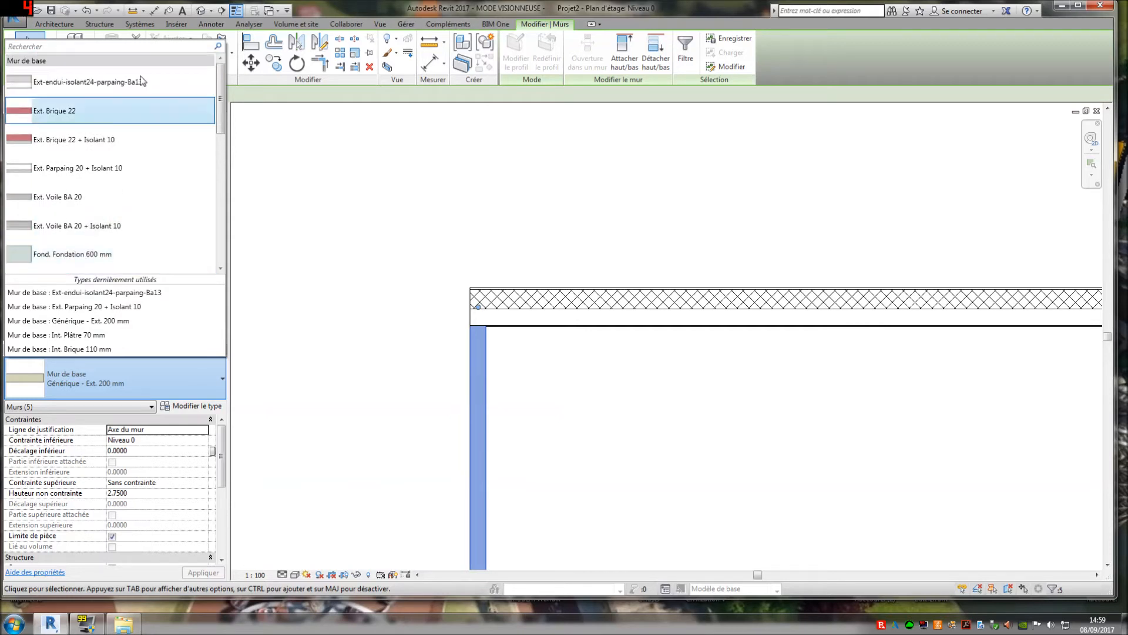
left_click(134, 82)
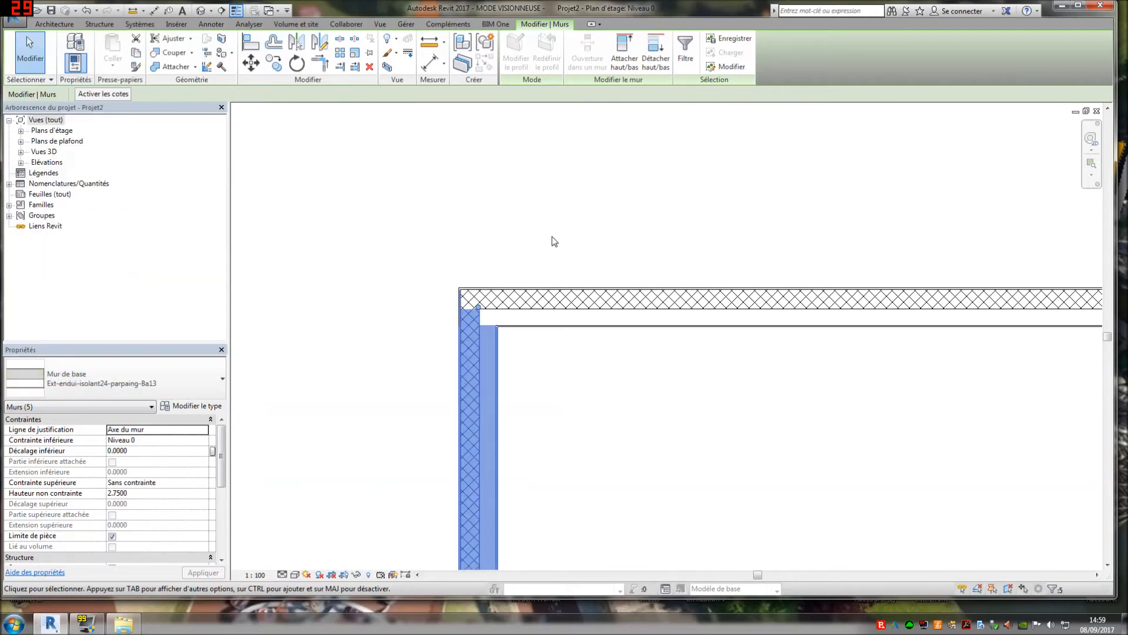
Examine the building outline and the layer joins at the corners of the exterior walls.
scroll(551, 239, "down", 2)
middle_click_drag(675, 516, 581, 457)
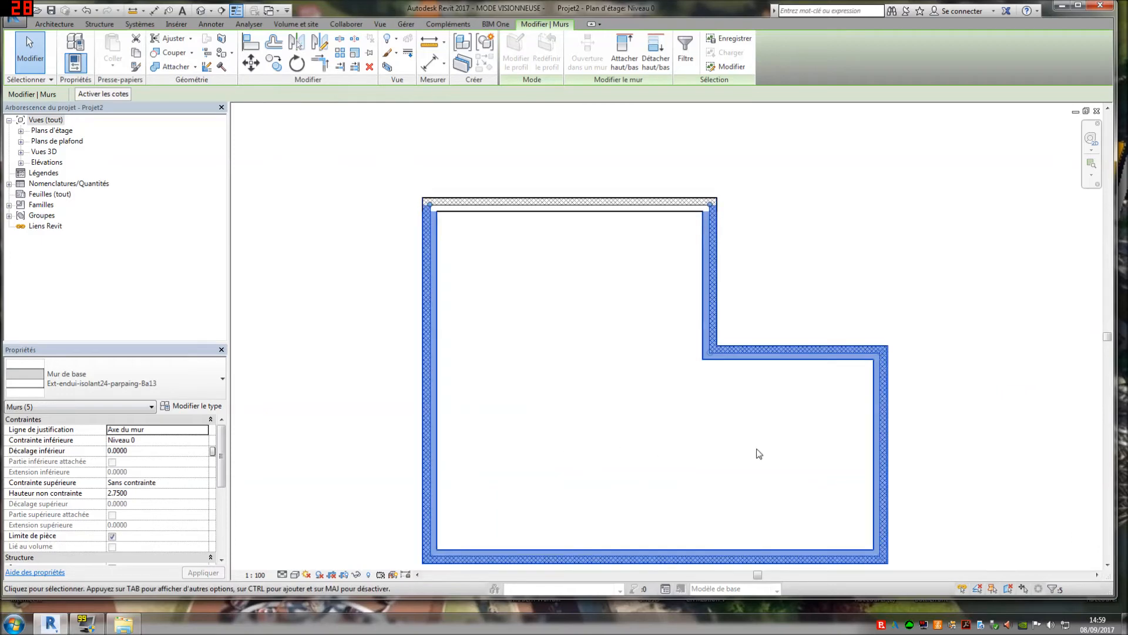
left_click(773, 456)
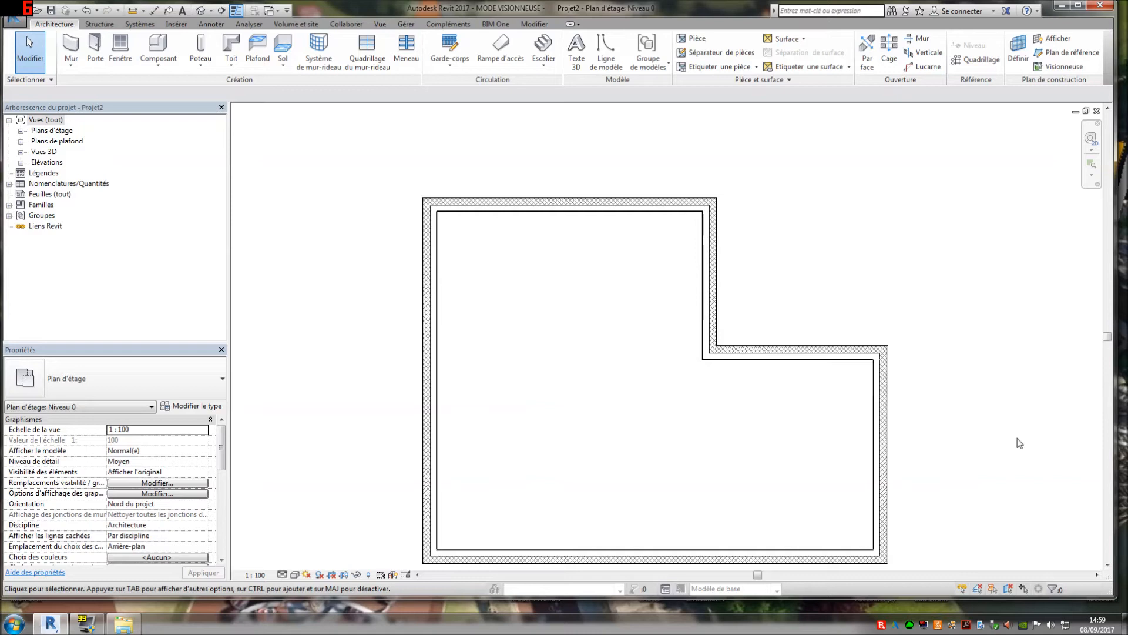
scroll(861, 353, "up", 4)
scroll(887, 383, "up", 1)
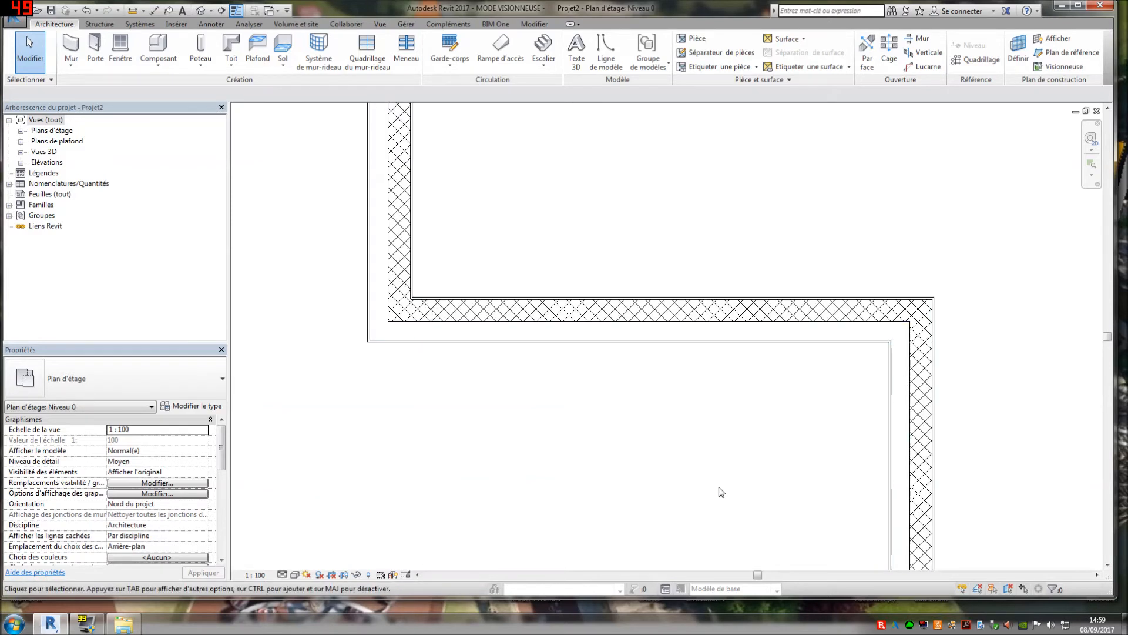
scroll(560, 458, "down", 2)
scroll(560, 461, "down", 2)
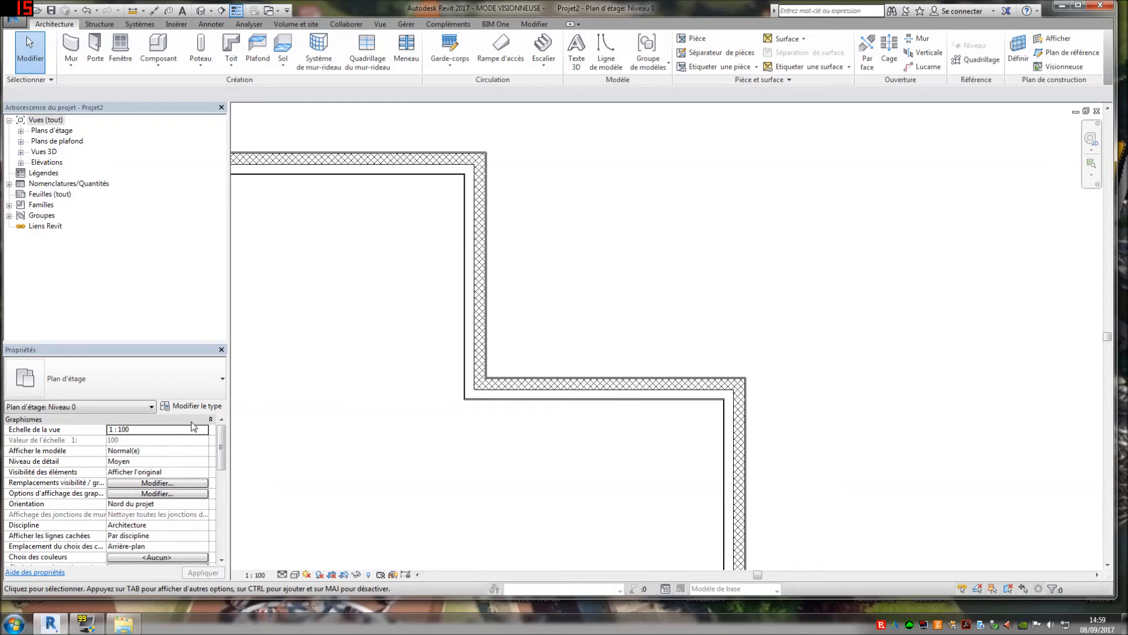
Start an architectural wall with the type Int. Plâtre 100 mm.
left_click(71, 61)
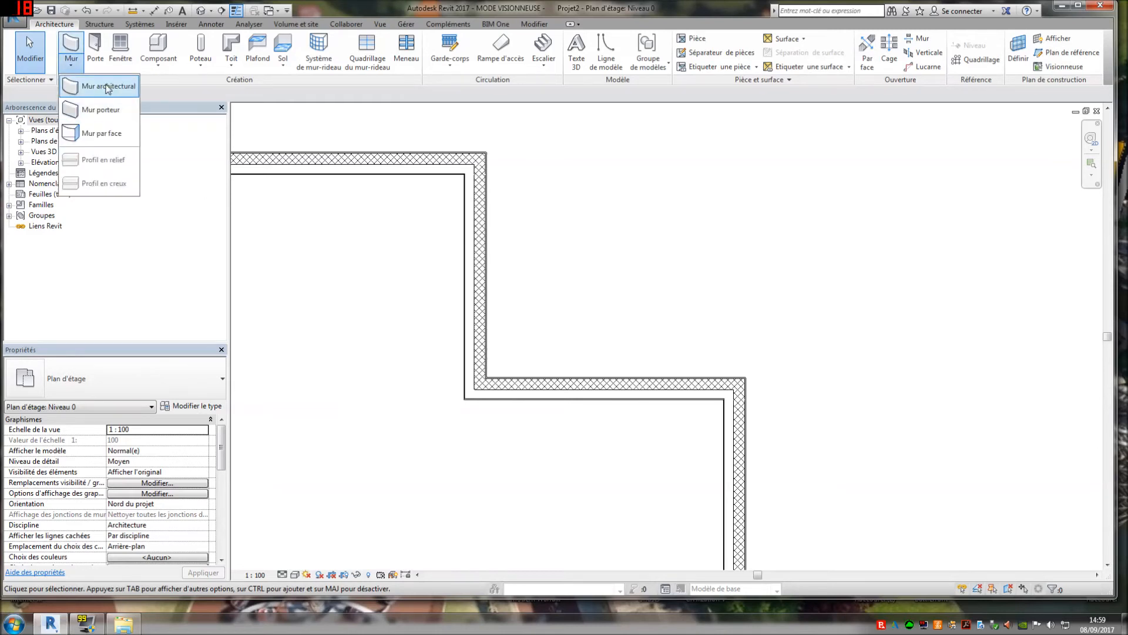
left_click(110, 87)
left_click(152, 383)
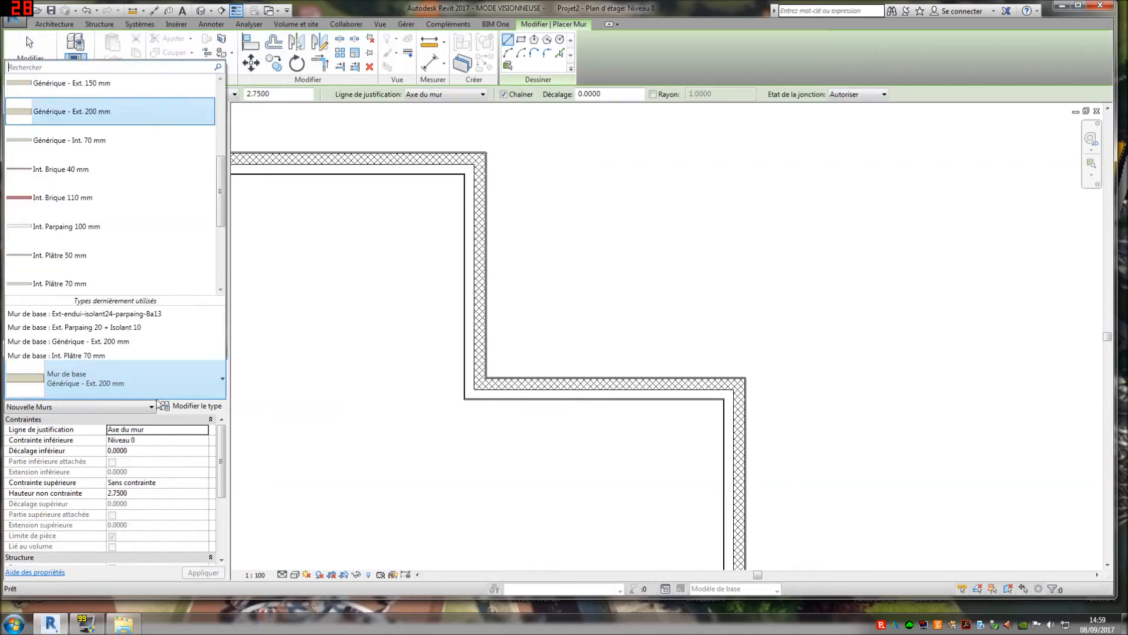
scroll(149, 228, "down", 3)
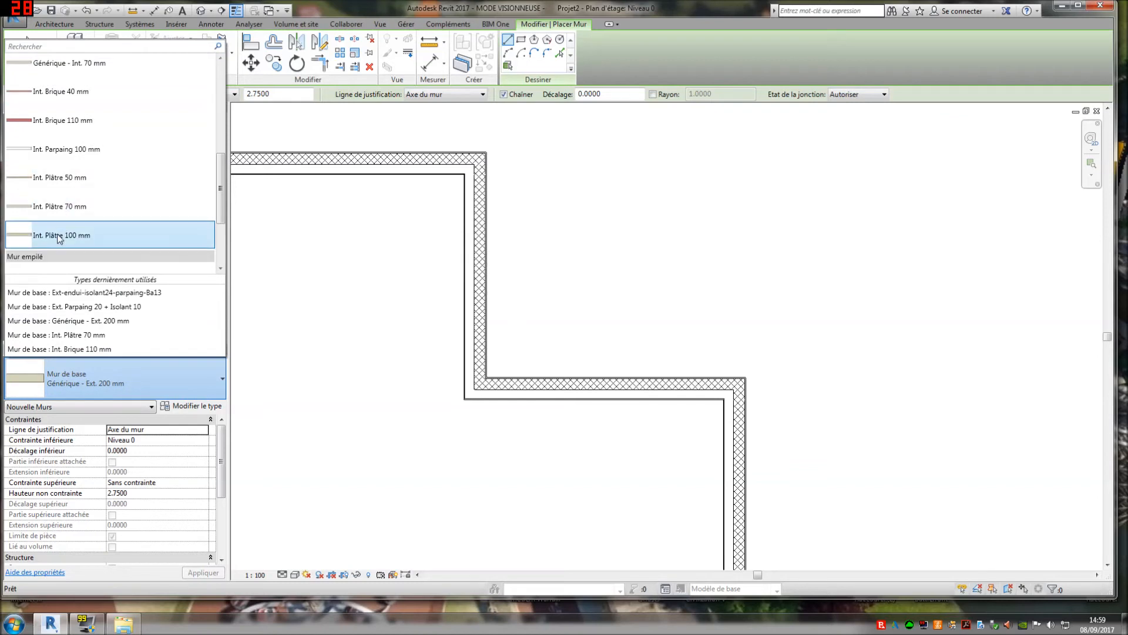
left_click(61, 235)
scroll(517, 376, "down", 2)
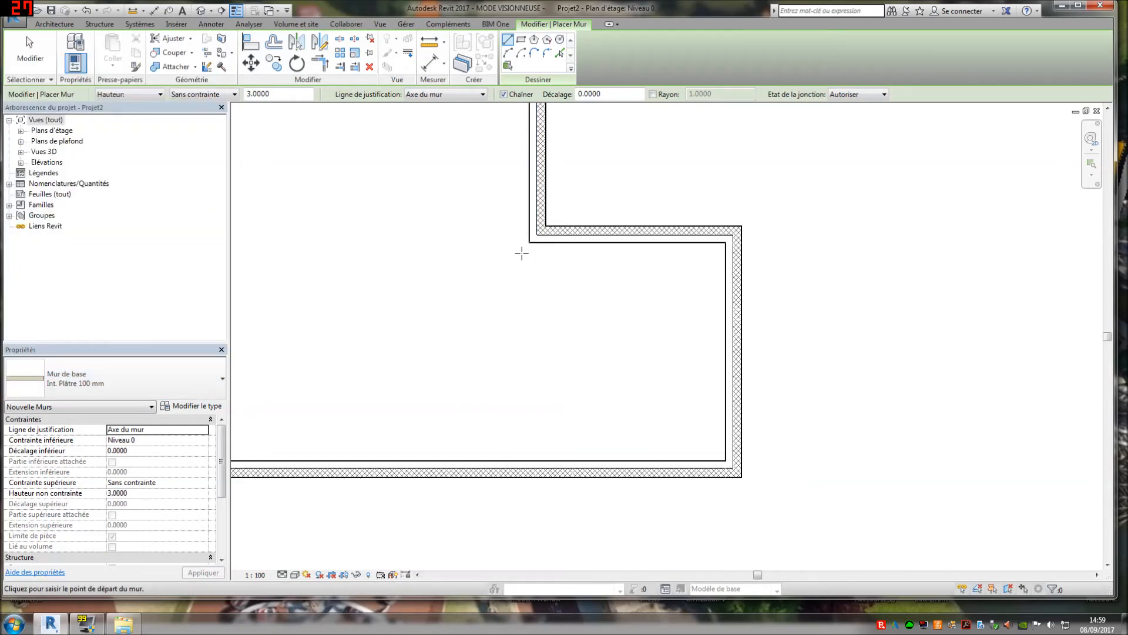
scroll(523, 252, "up", 2)
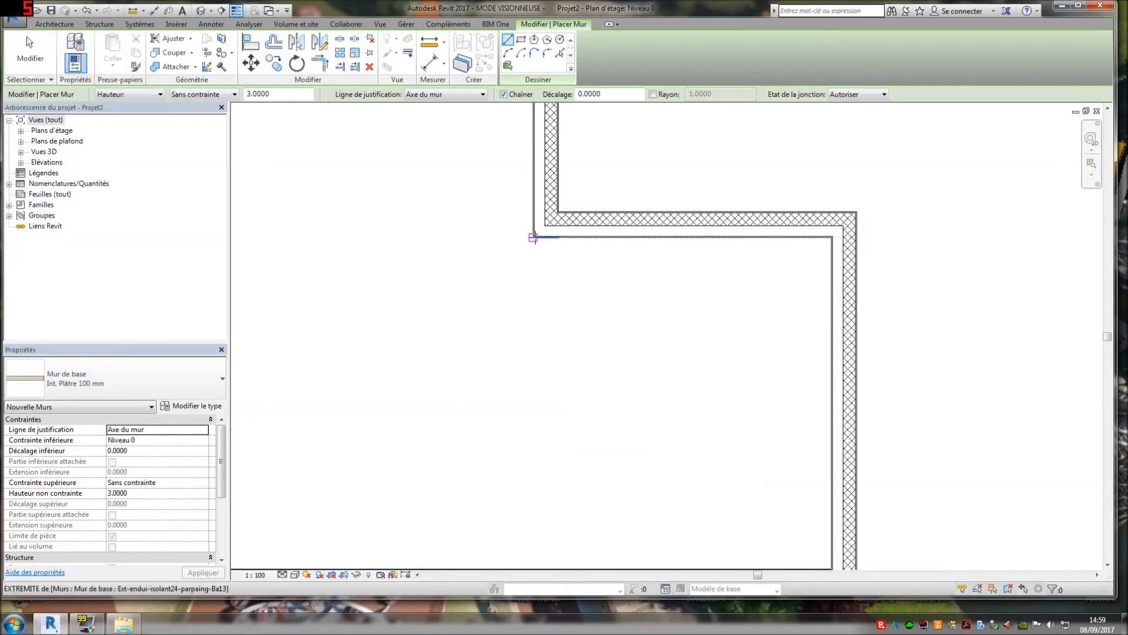
left_click(533, 237)
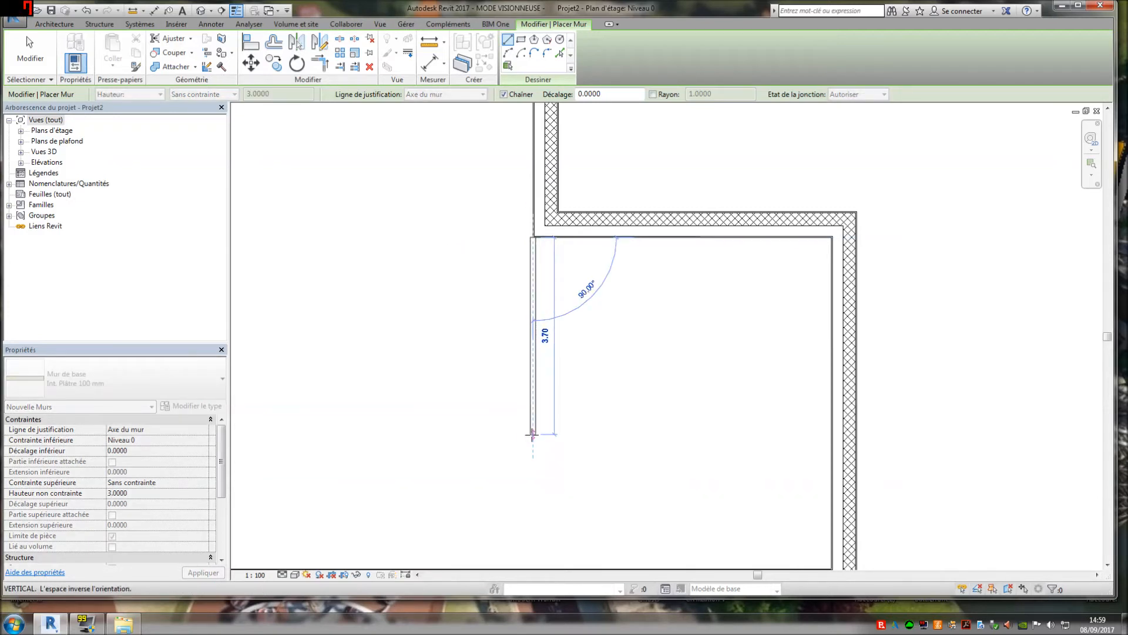
scroll(533, 435, "up", 1)
scroll(533, 435, "up", 1)
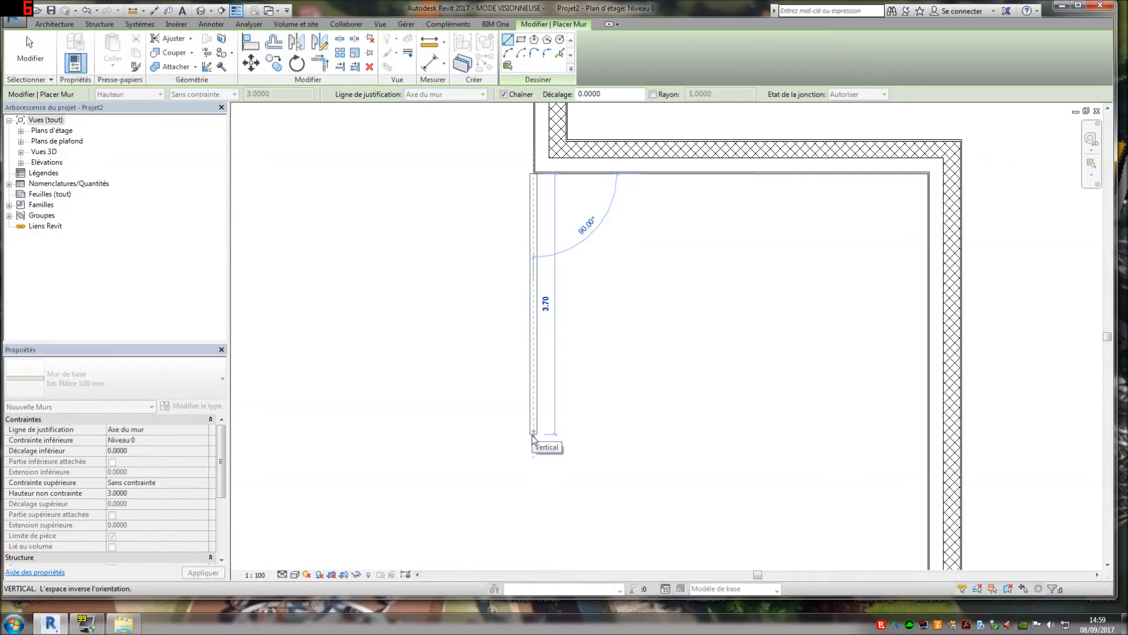
key("Escape")
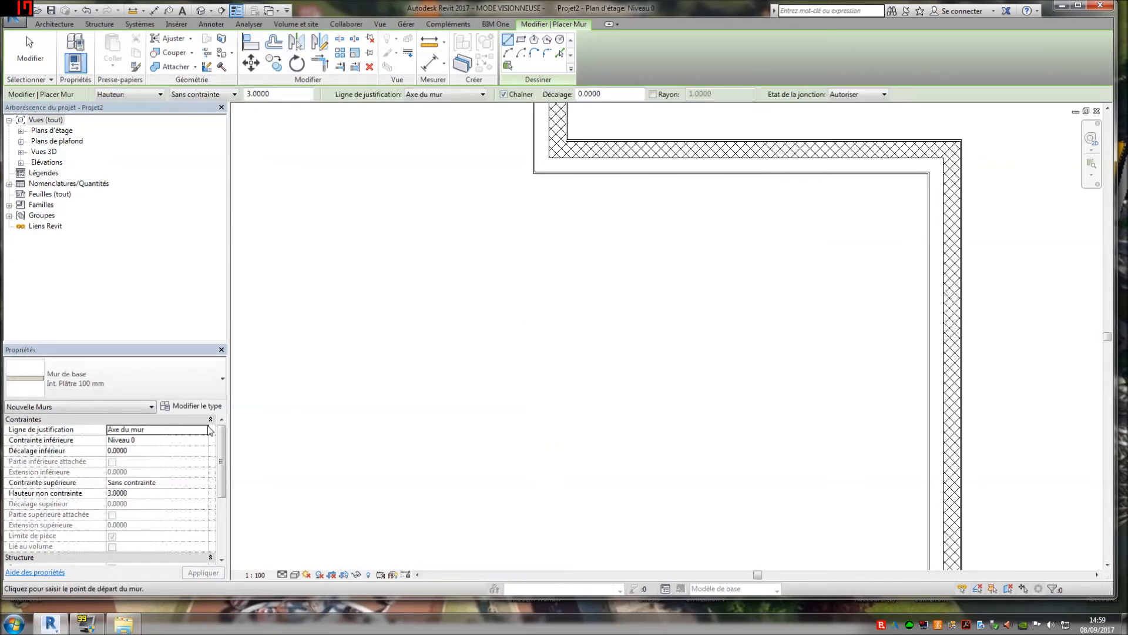
Draw a vertical Int. Plâtre 100 mm partition justified on Nu fini: Extérieur, from the inner re-entrant corner down to the lower exterior wall.
left_click(204, 434)
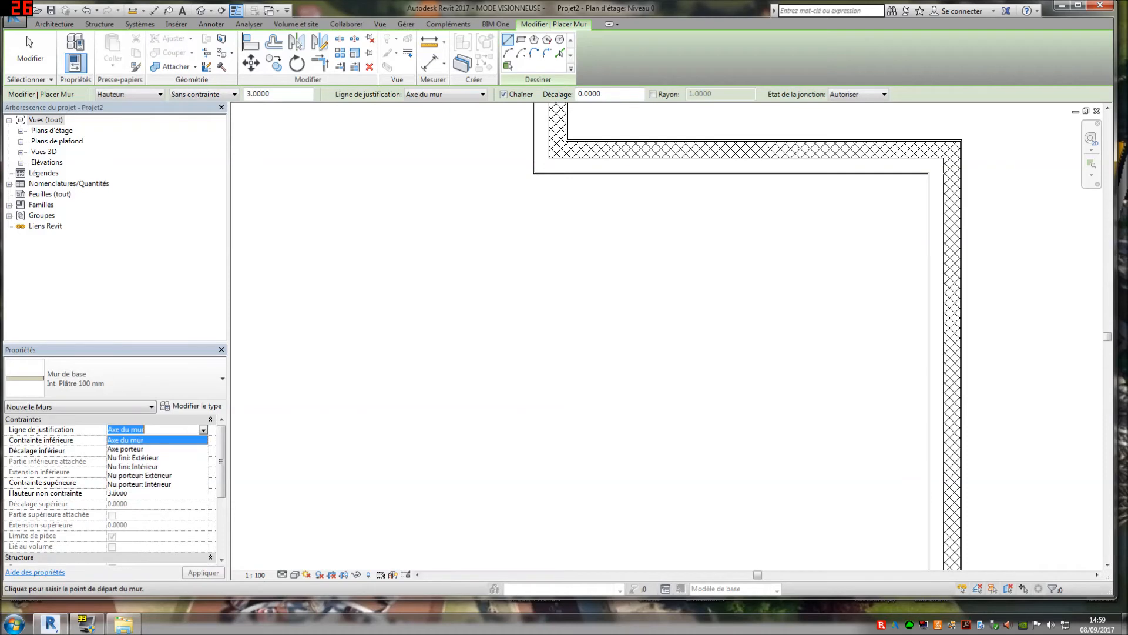
left_click(146, 459)
left_click(534, 175)
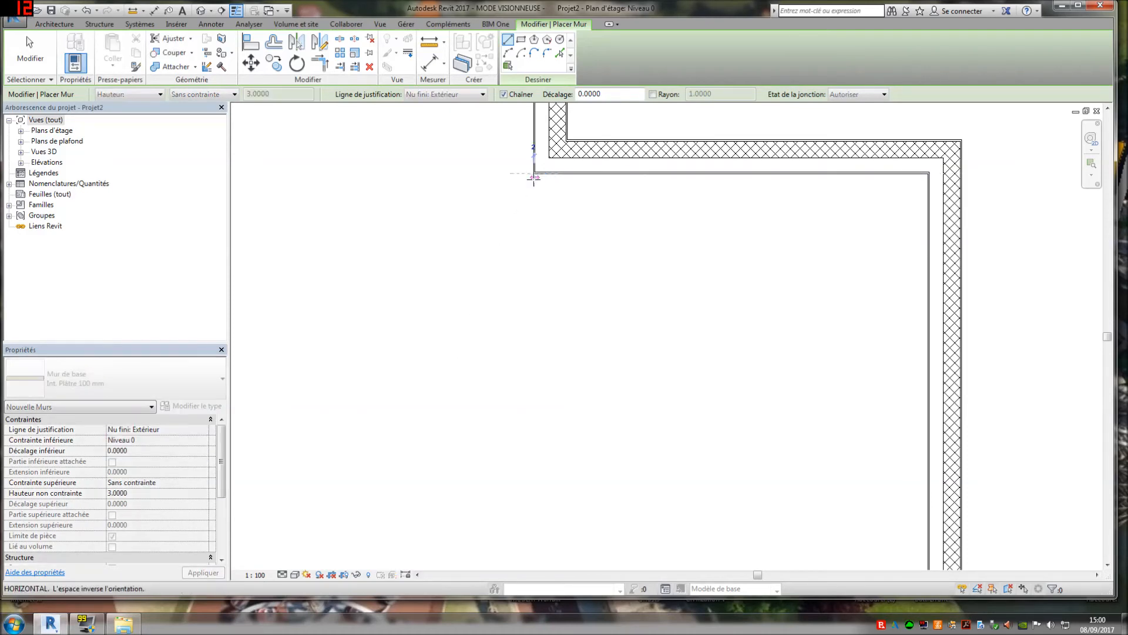
key("space")
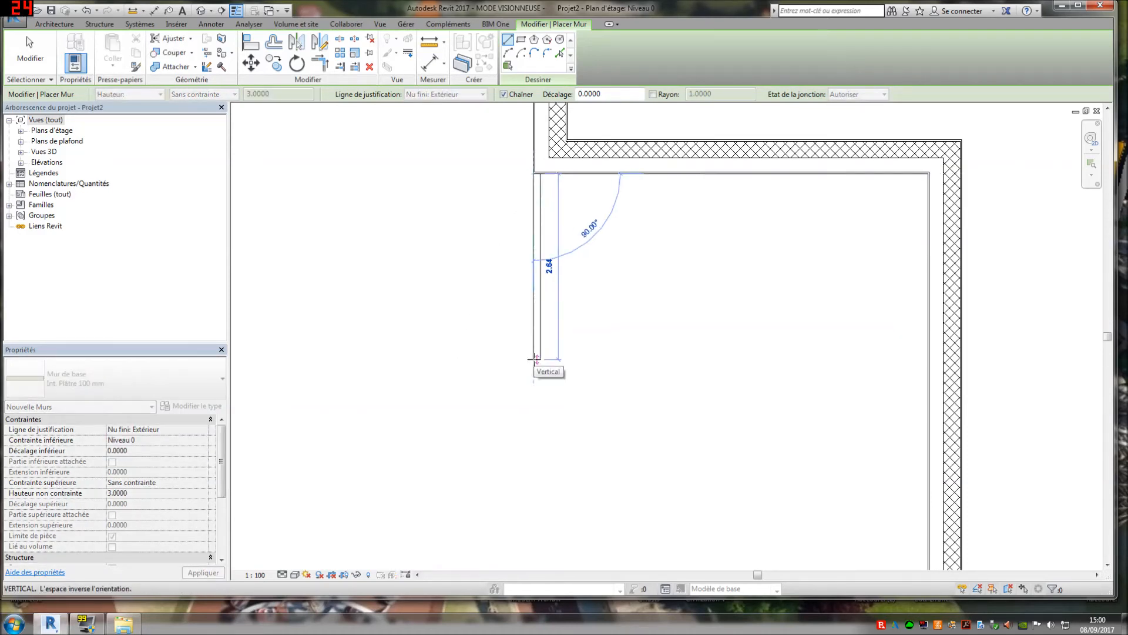
scroll(534, 360, "down", 3)
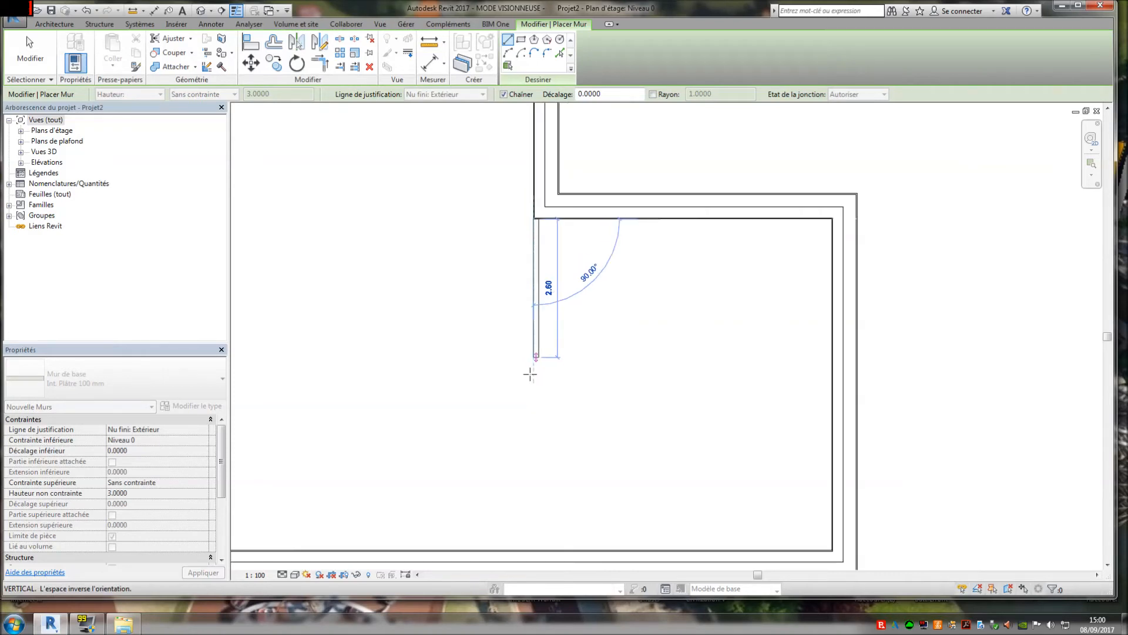
middle_click_drag(532, 529, 536, 414)
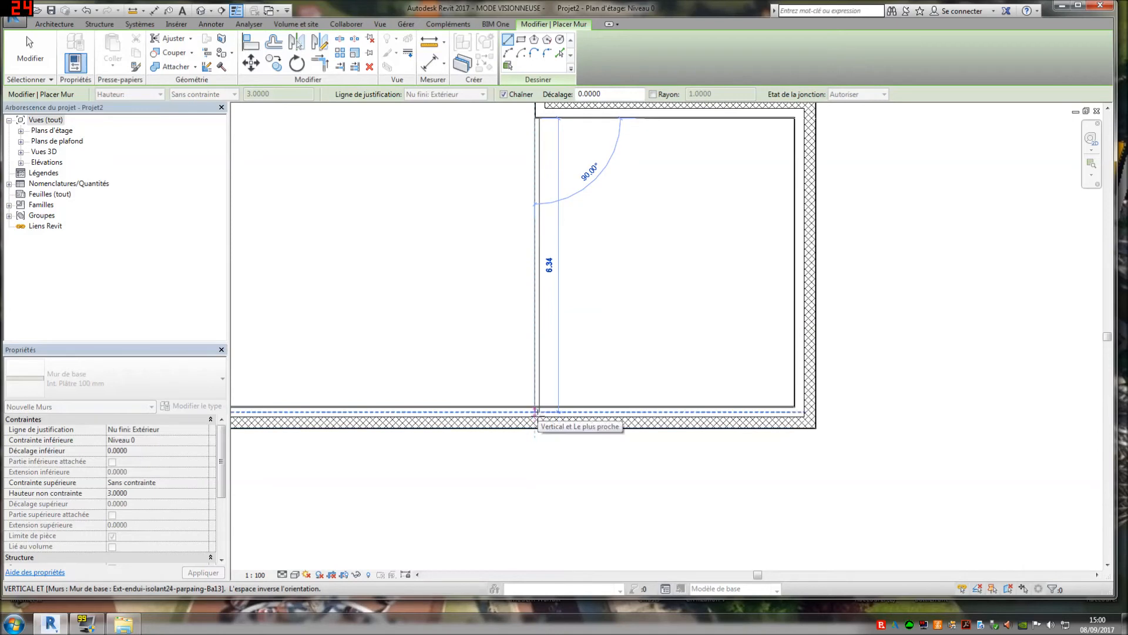
left_click(536, 414)
key("Escape")
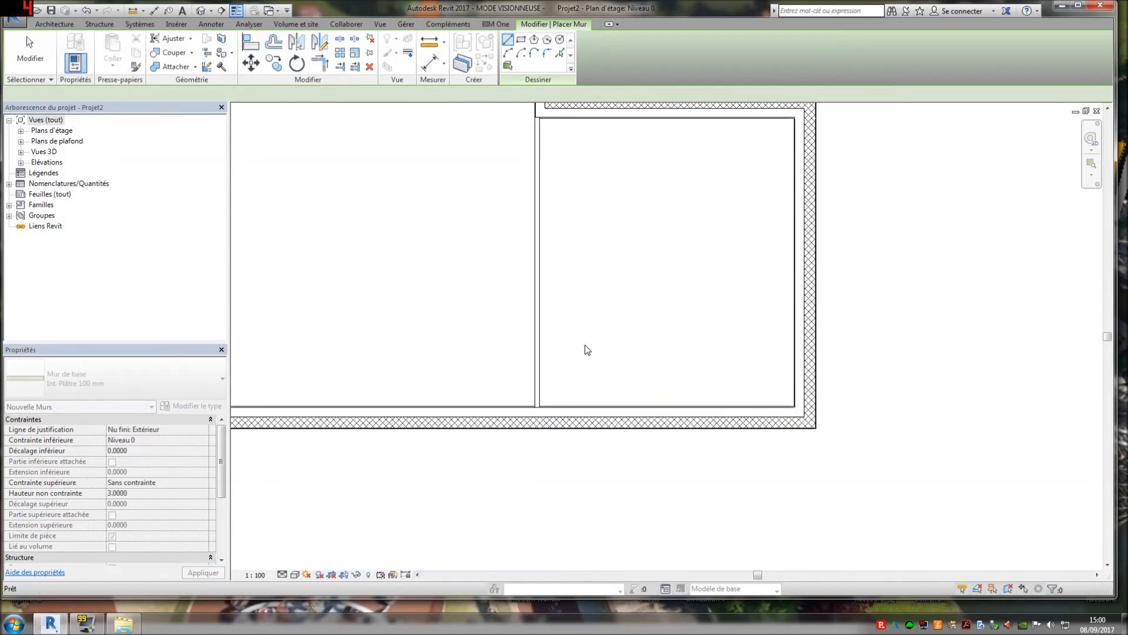
scroll(586, 335, "down", 1)
middle_click_drag(597, 297, 483, 422)
scroll(483, 422, "up", 1)
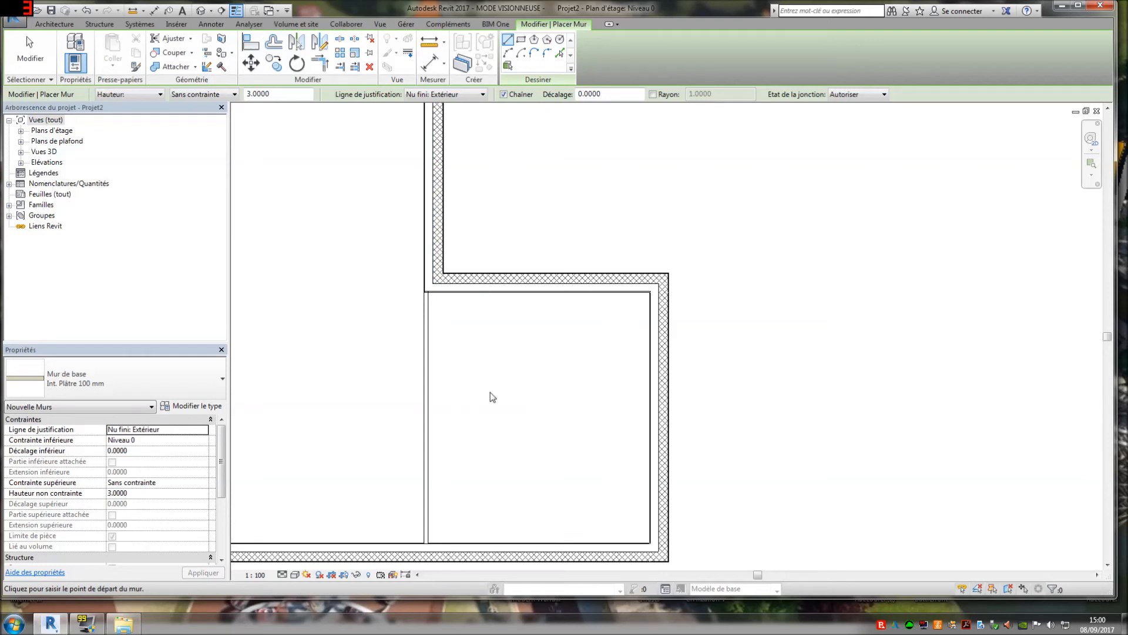
key("Escape")
Examine how the new partition joins the exterior walls at the re-entrant corner and at the lower wall.
scroll(448, 535, "up", 2)
scroll(479, 148, "up", 4)
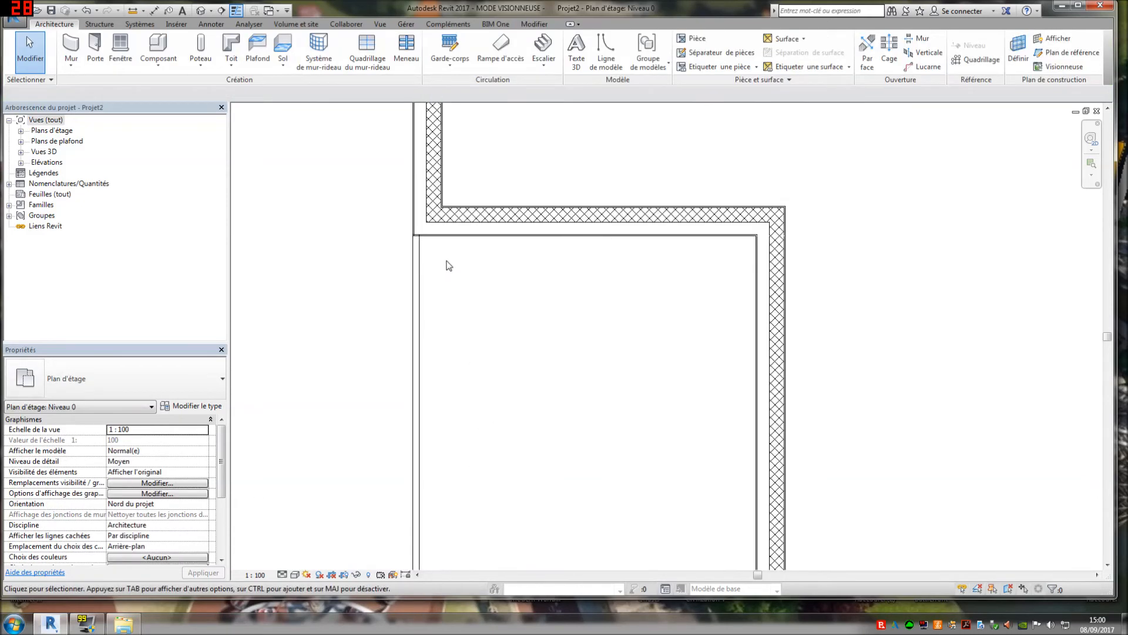
scroll(409, 232, "down", 2)
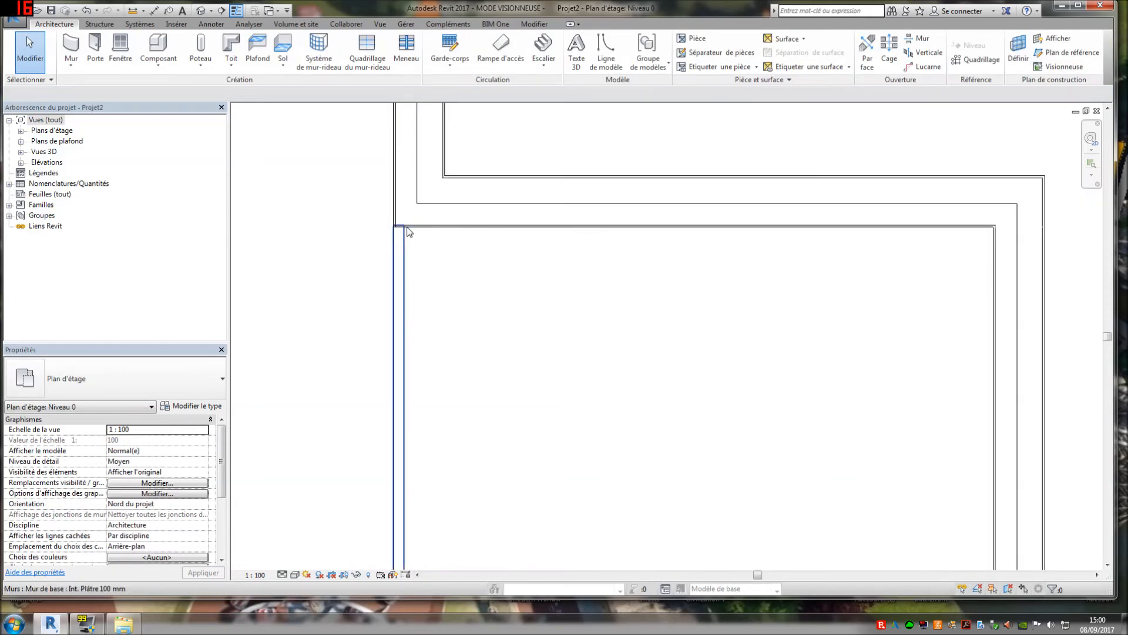
scroll(409, 238, "up", 2)
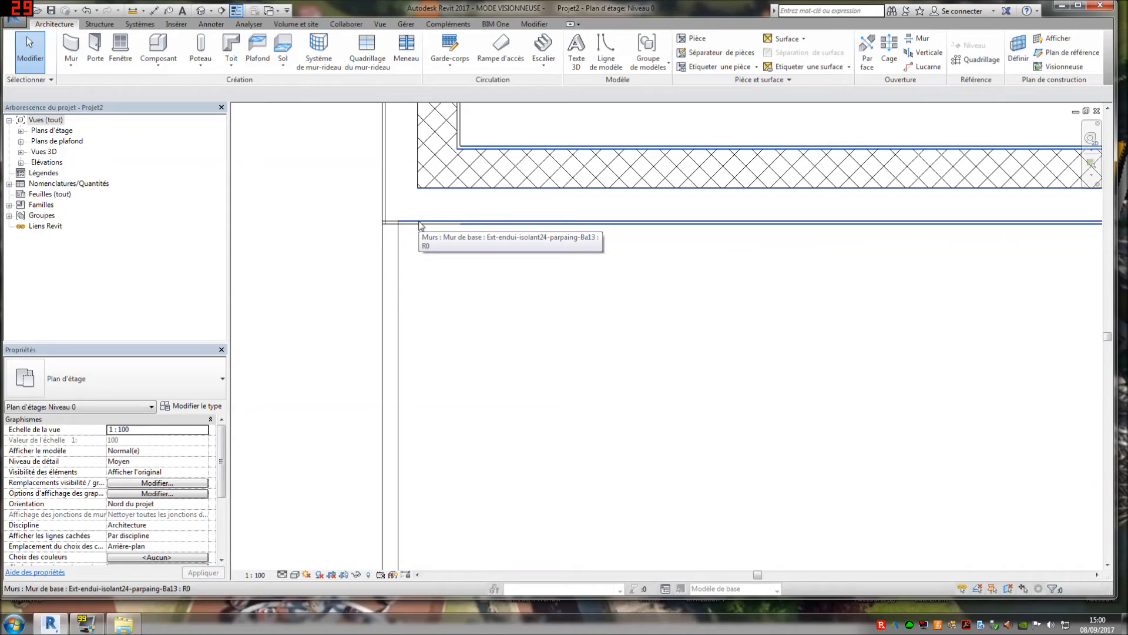
scroll(421, 226, "down", 6)
scroll(546, 394, "down", 1)
middle_click_drag(549, 389, 576, 166)
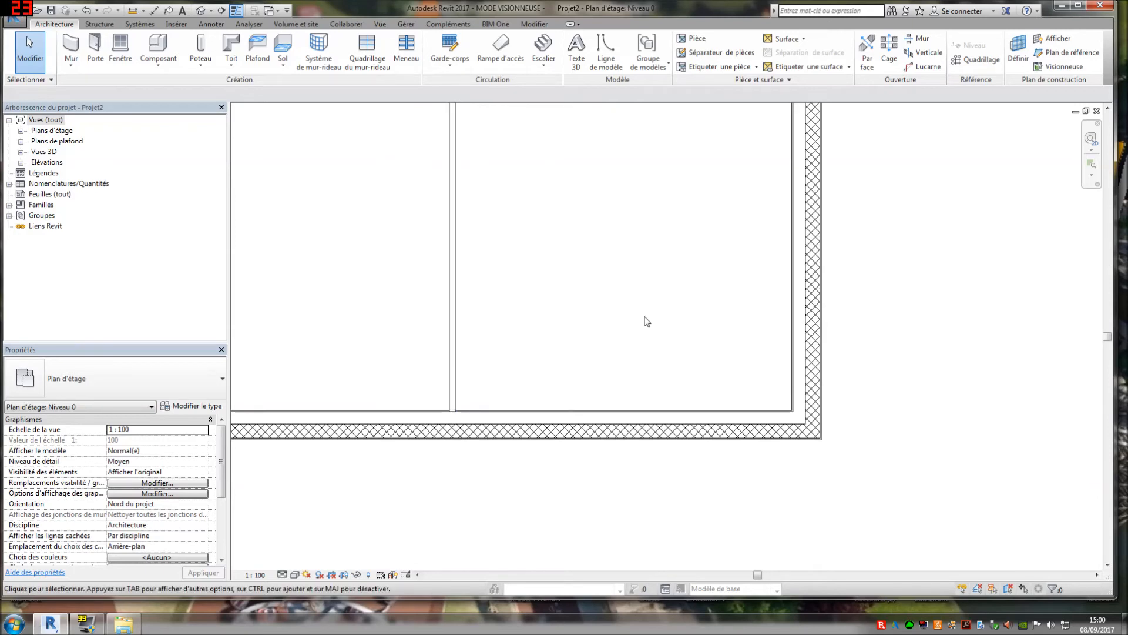
scroll(646, 321, "down", 1)
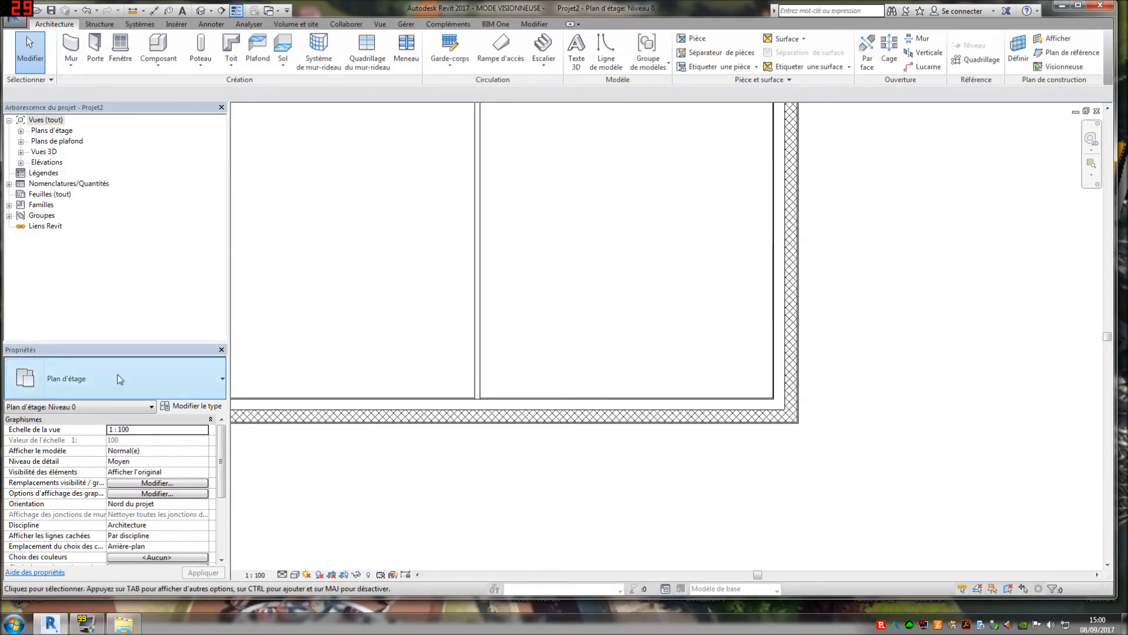
Draw a vertical architectural wall of type Ext. Parpaing 20 + Isolant 10, about 3.80 m long, in the empty area beside the building.
left_click(71, 64)
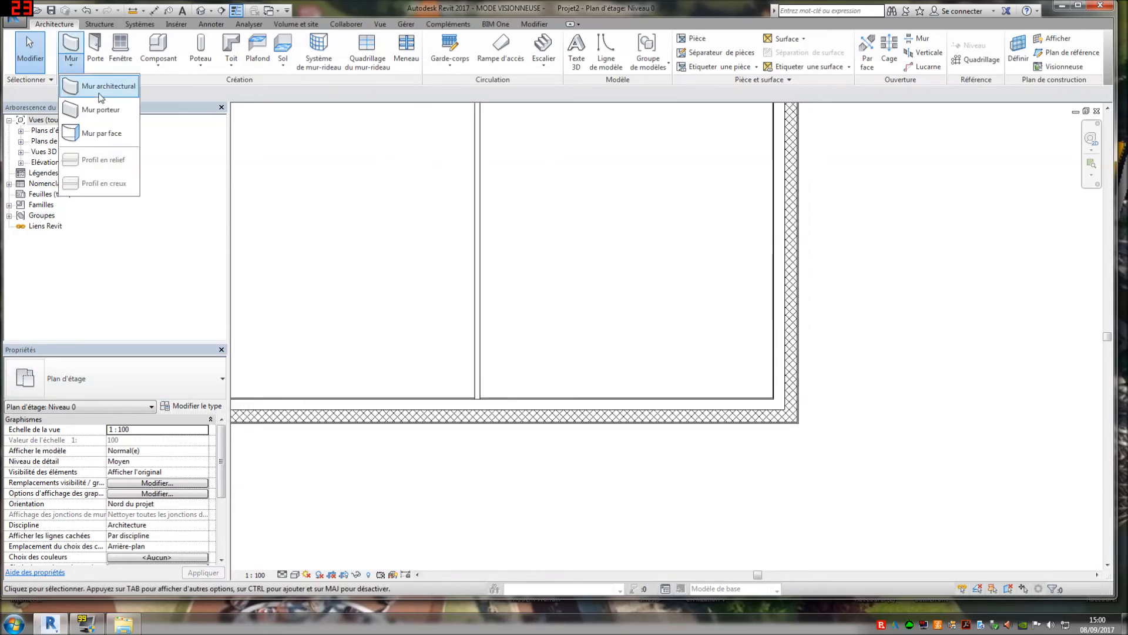
left_click(99, 82)
left_click(117, 379)
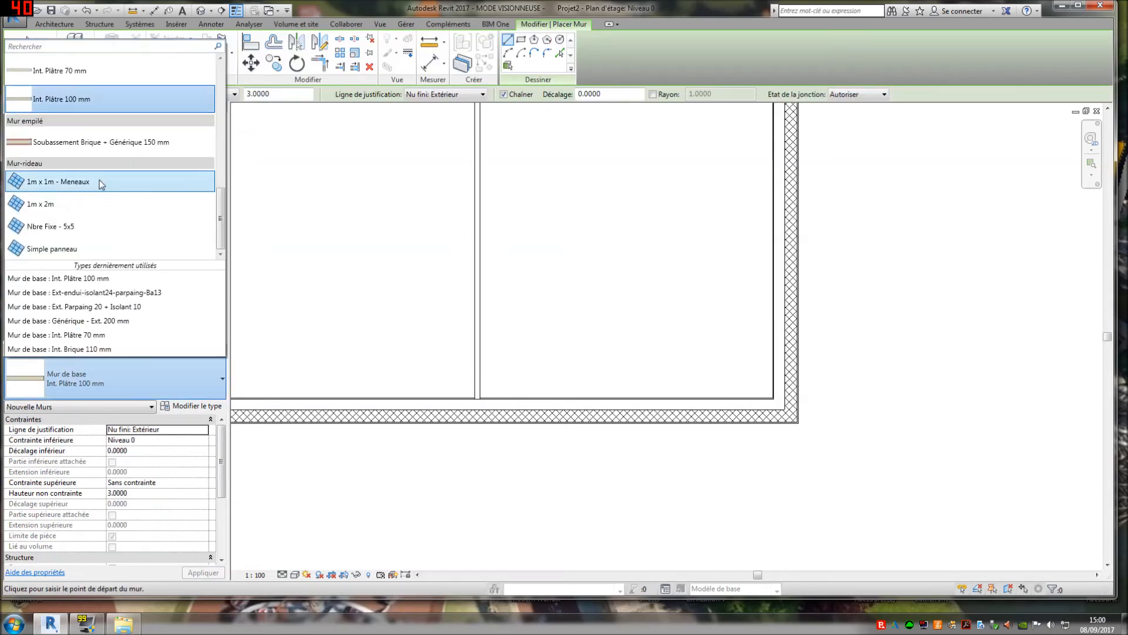
scroll(102, 171, "up", 3)
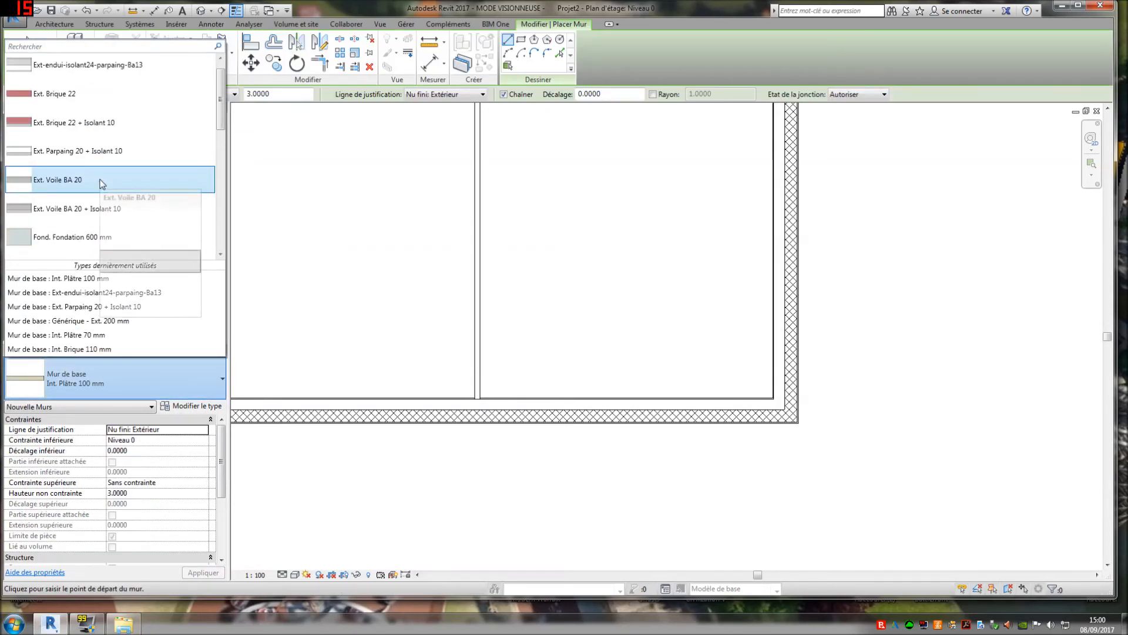
left_click(105, 151)
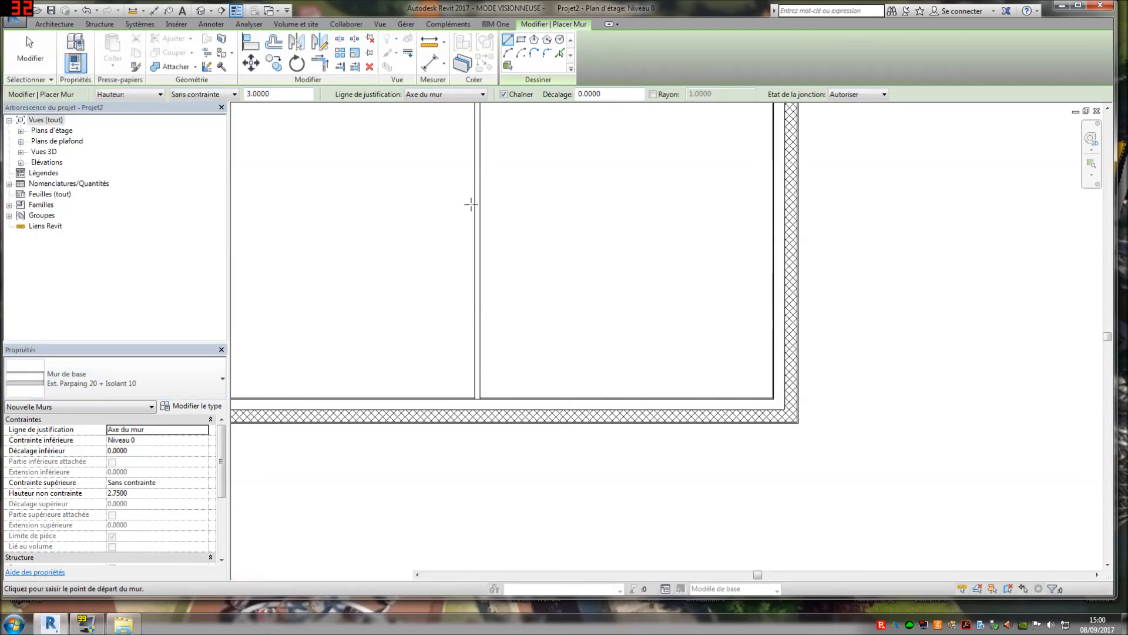
middle_click_drag(845, 236, 268, 294)
left_click(644, 192)
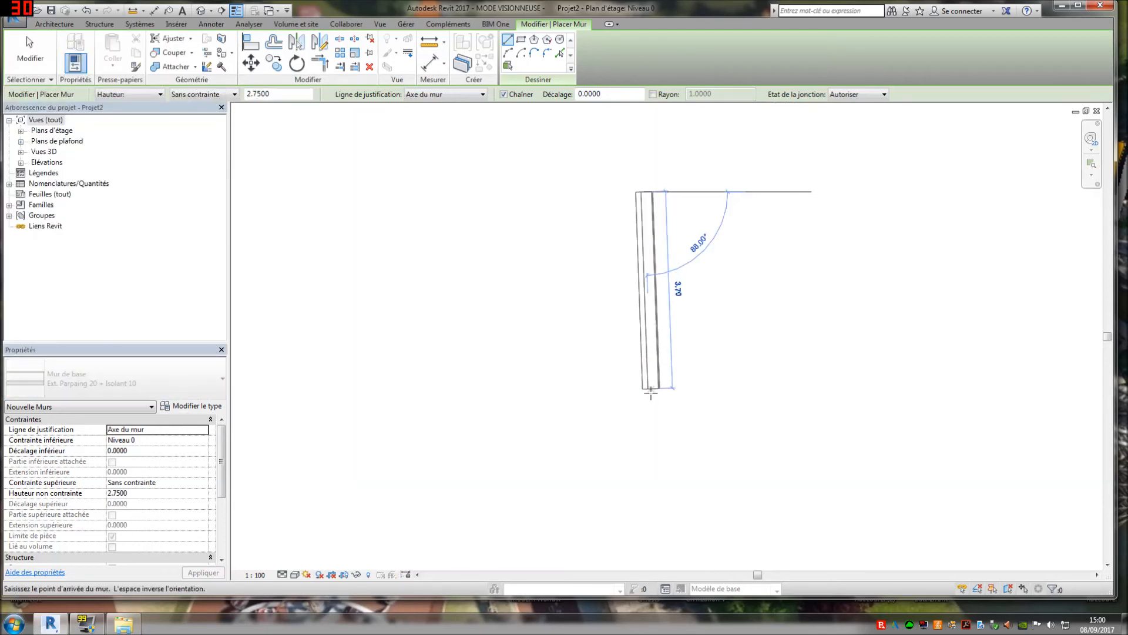
left_click(644, 394)
key("Escape")
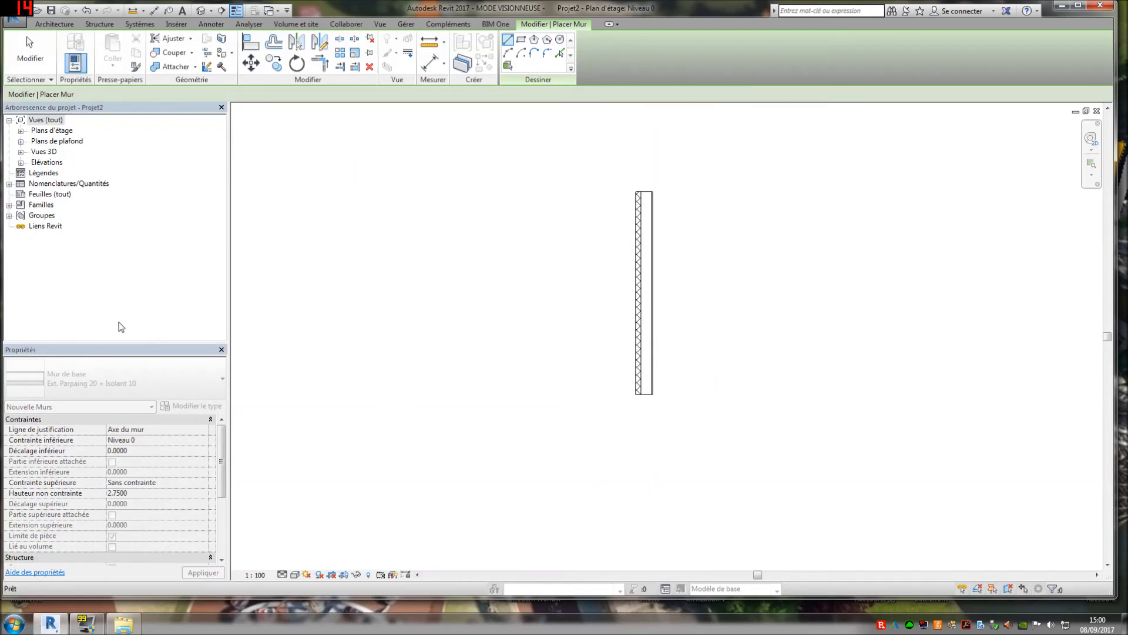
key("Escape")
Draw a horizontal Générique - Int. 70 mm wall, about 3.4 m long, ending against the insulation side of the standalone vertical wall.
left_click(71, 68)
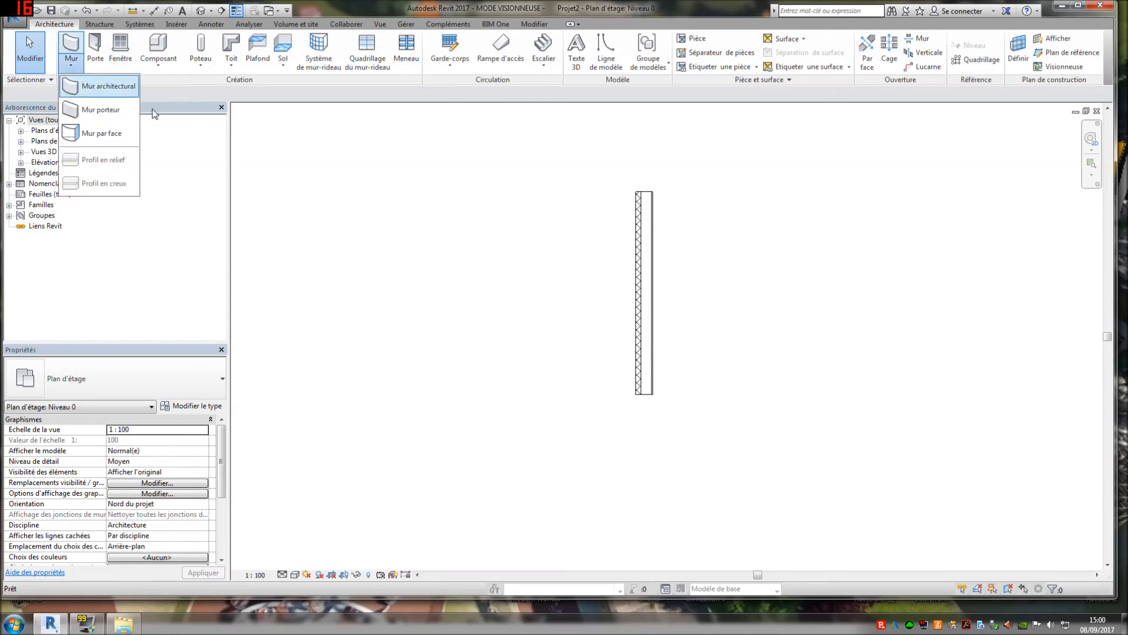
left_click(97, 89)
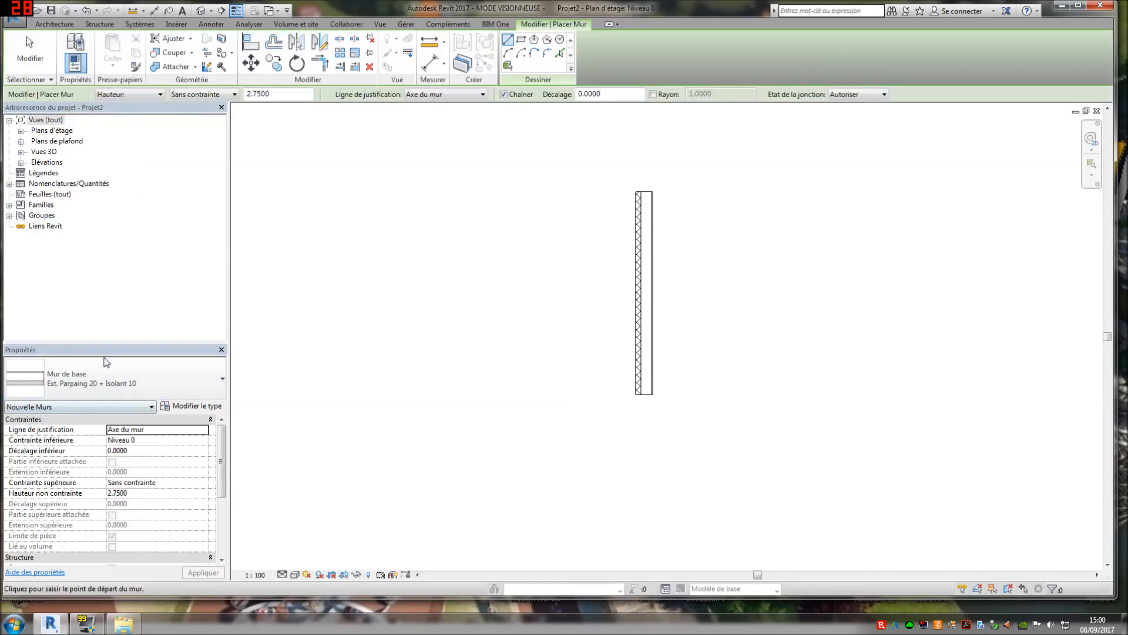
left_click(94, 381)
scroll(119, 195, "up", 2)
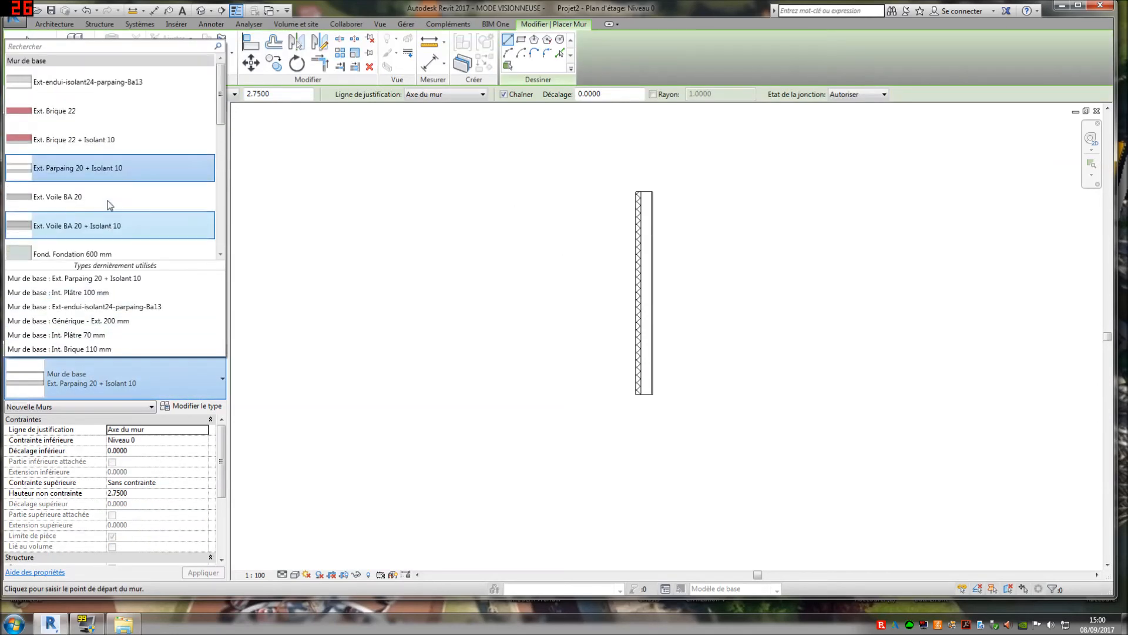
scroll(112, 203, "down", 5)
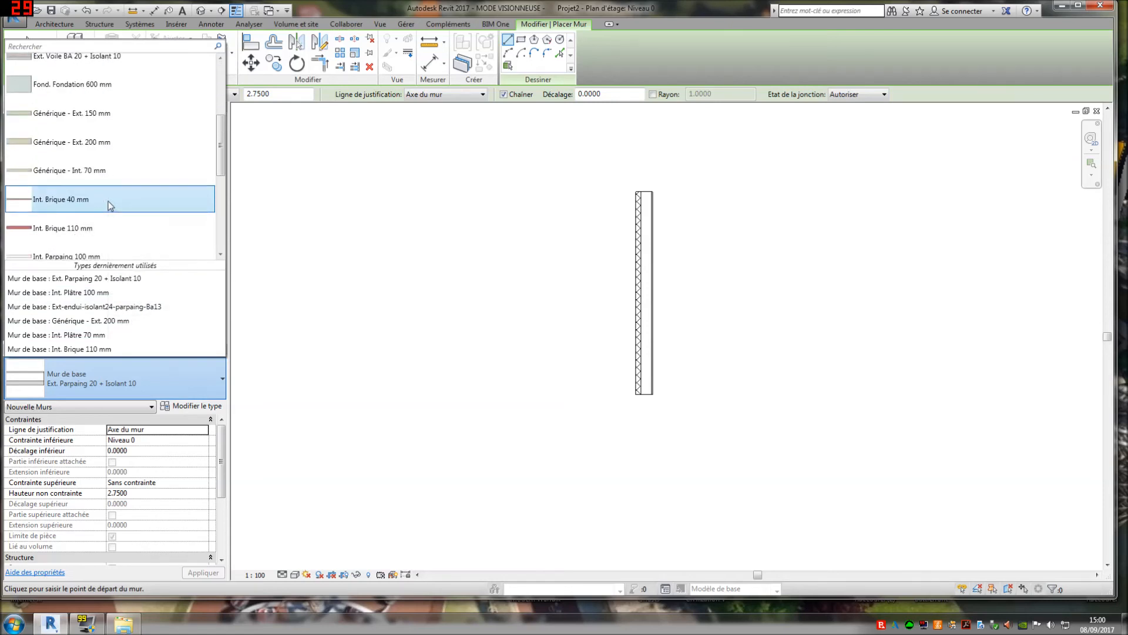
left_click(62, 170)
left_click(454, 274)
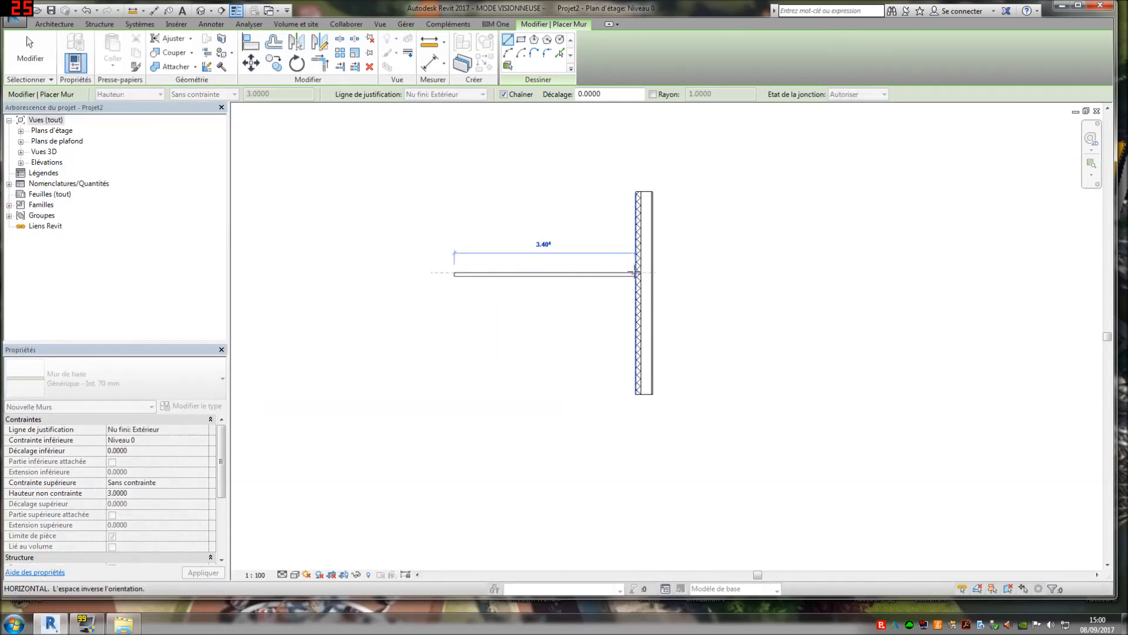
left_click(637, 274)
scroll(651, 279, "up", 3)
left_click(597, 240)
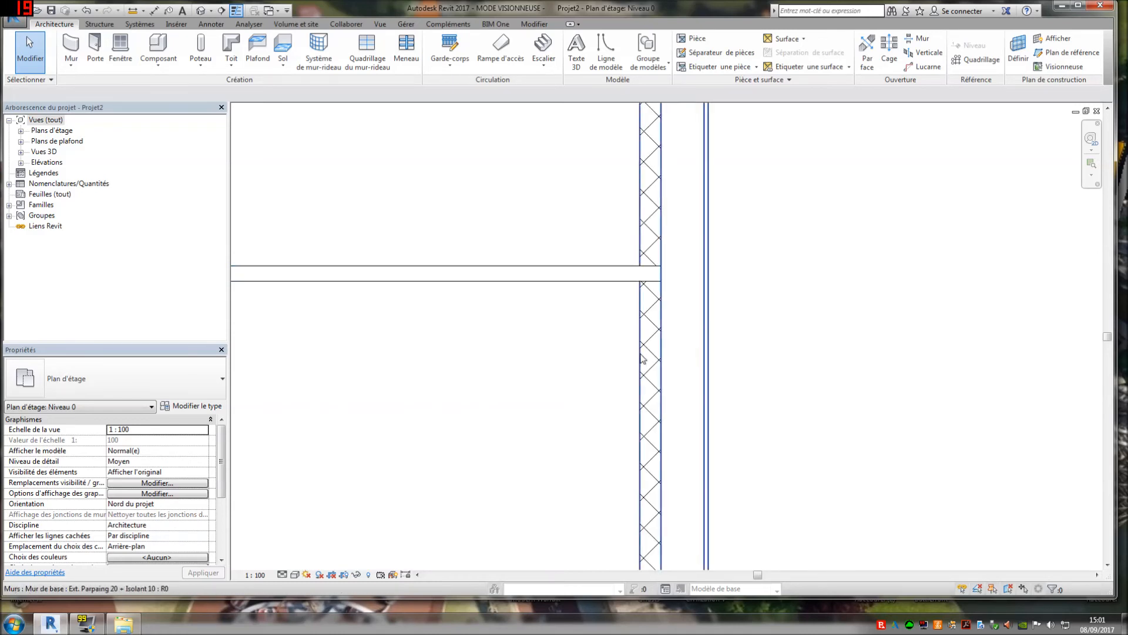
Inspect the layer structure of the Générique - Int. 70 mm partition and close it without changes.
left_click(617, 275)
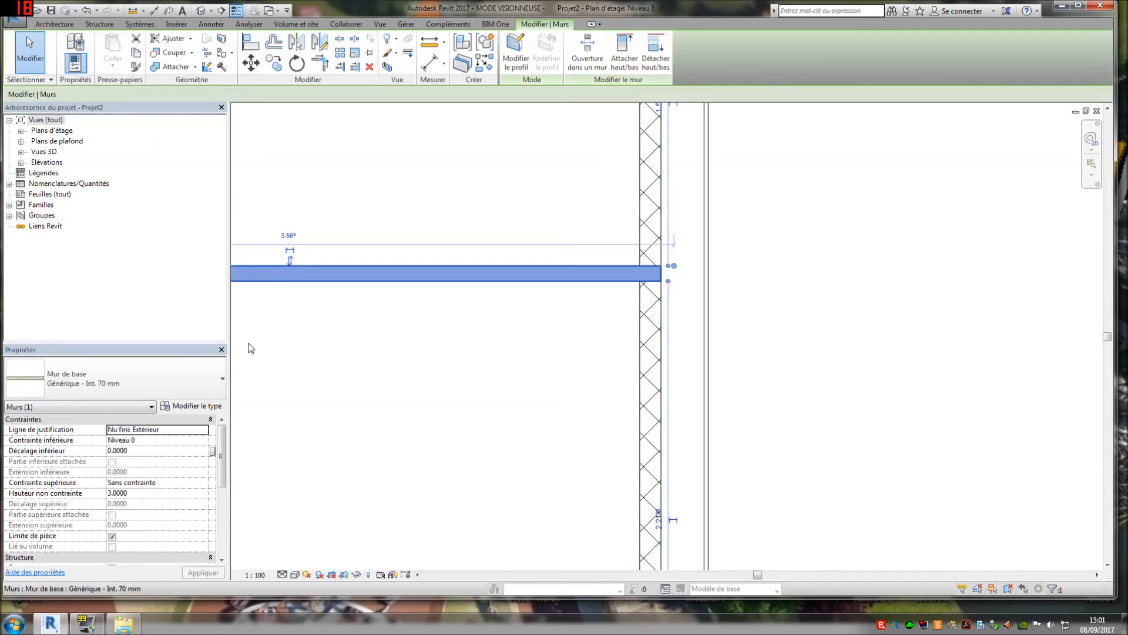
left_click(197, 406)
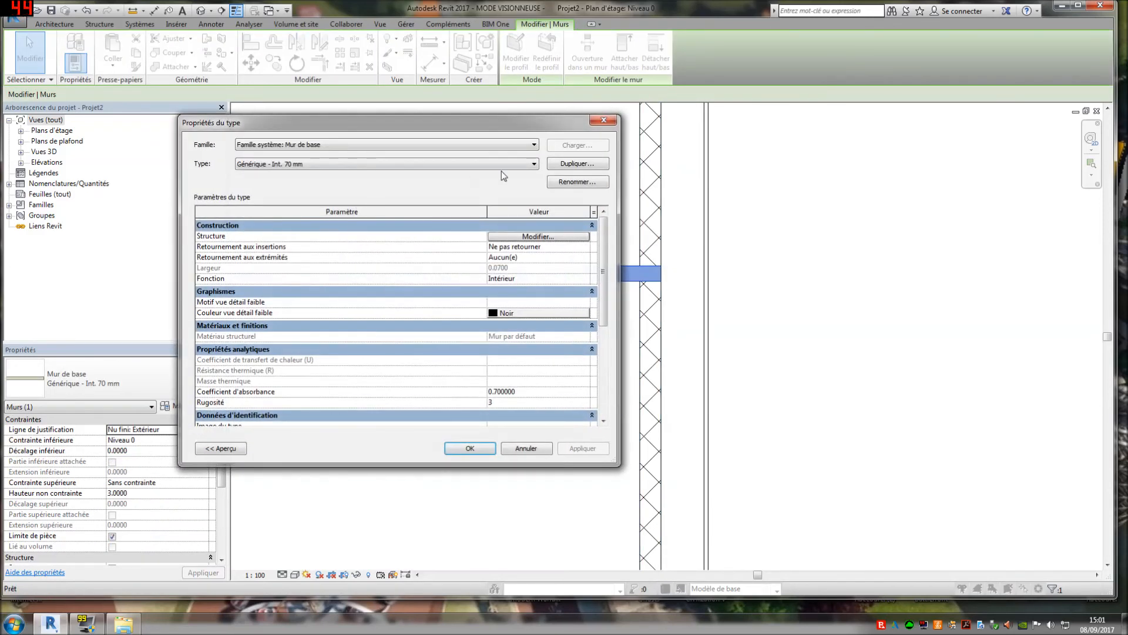
left_click(550, 236)
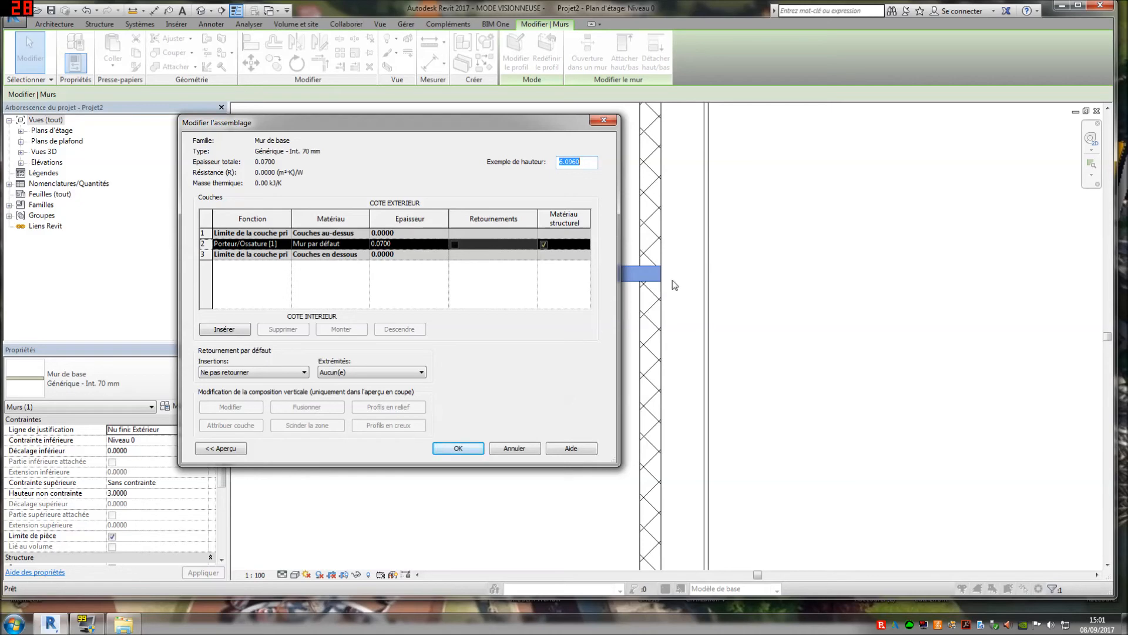
left_click(604, 121)
left_click(603, 119)
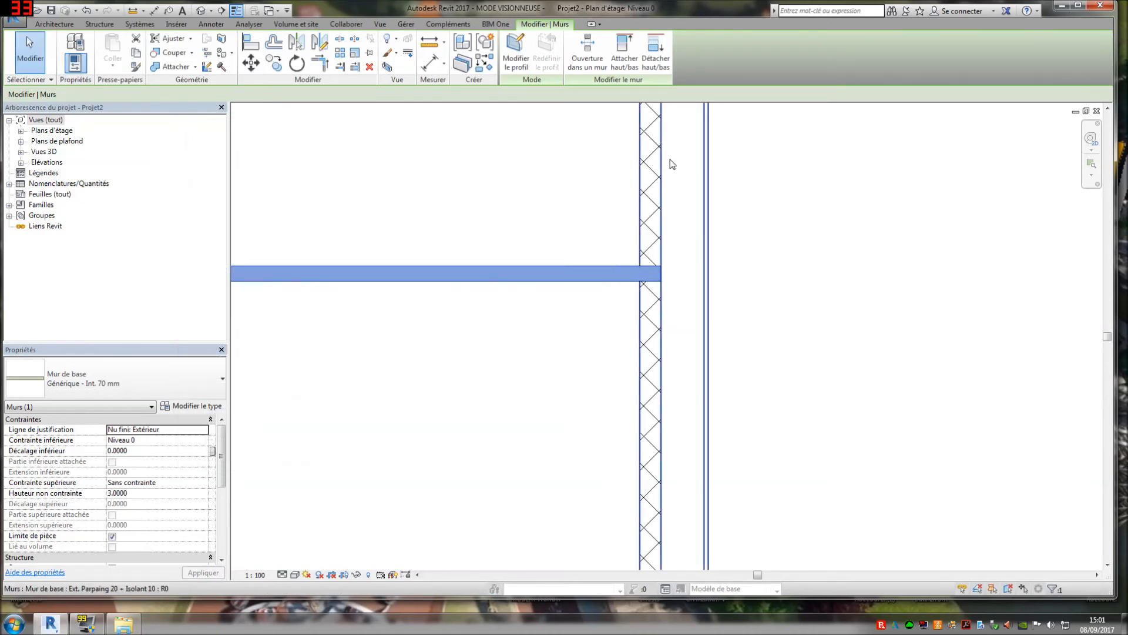
Give the Maçonnerie - Isolant layer of the Ext. Parpaing 20 + Isolant 10 wall a higher-priority function and apply the edited structure.
left_click(672, 164)
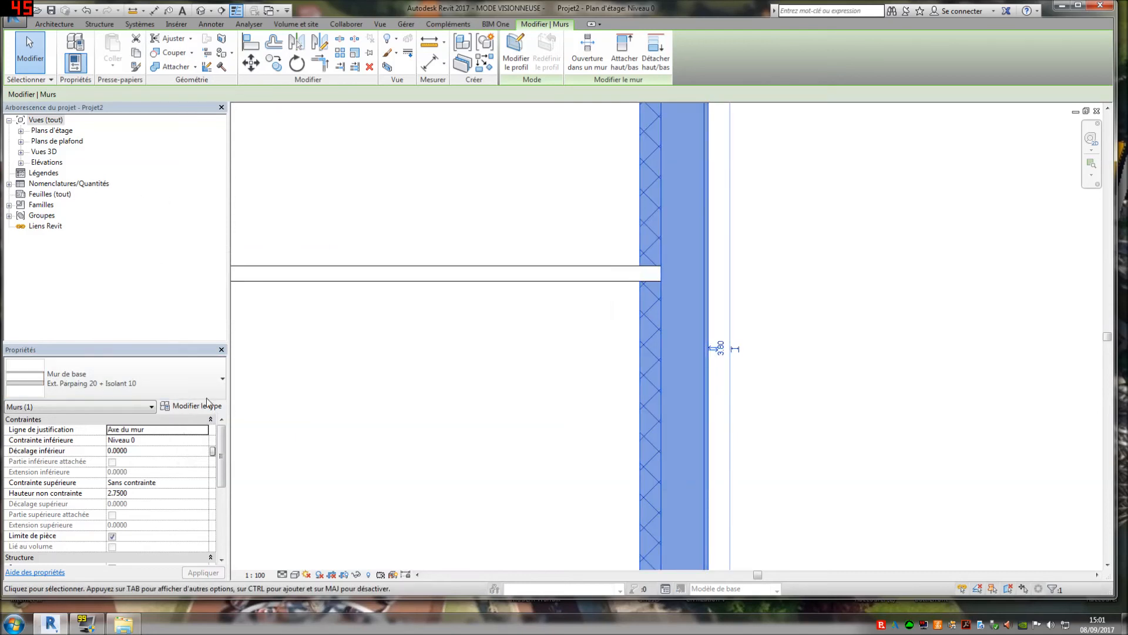
left_click(182, 396)
left_click(183, 406)
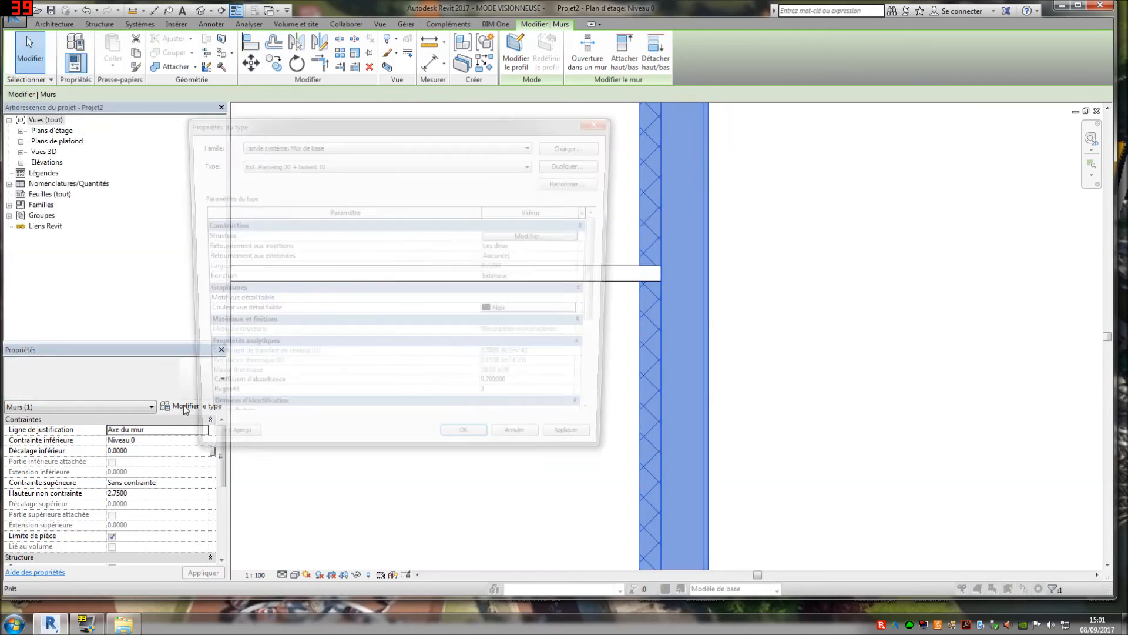
left_click(544, 237)
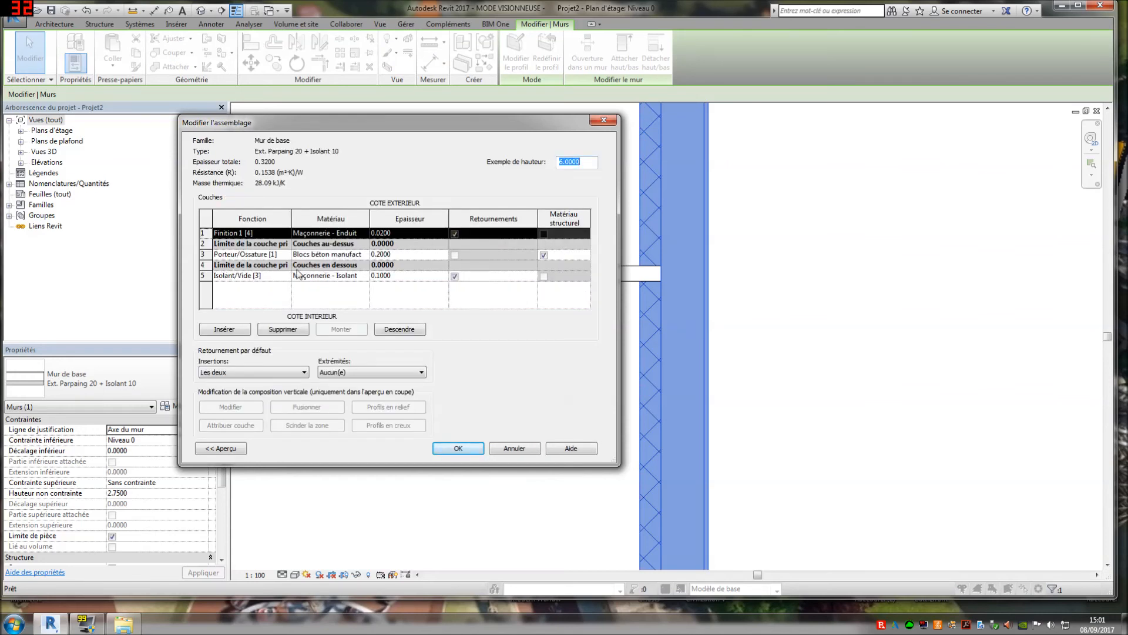
left_click(288, 276)
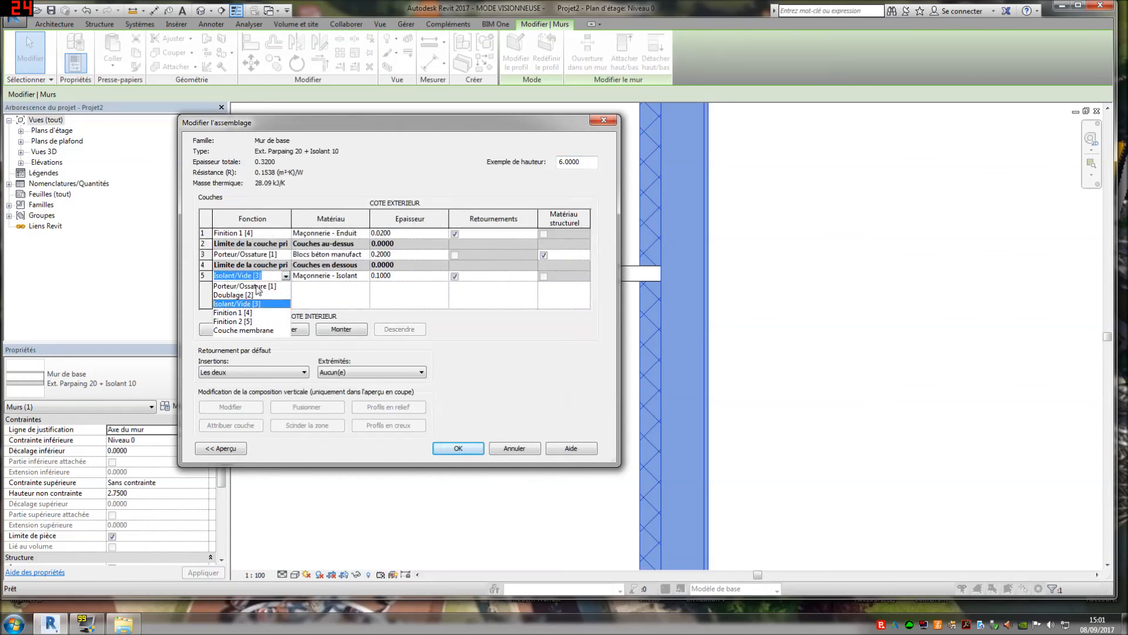
left_click(273, 290)
left_click(458, 448)
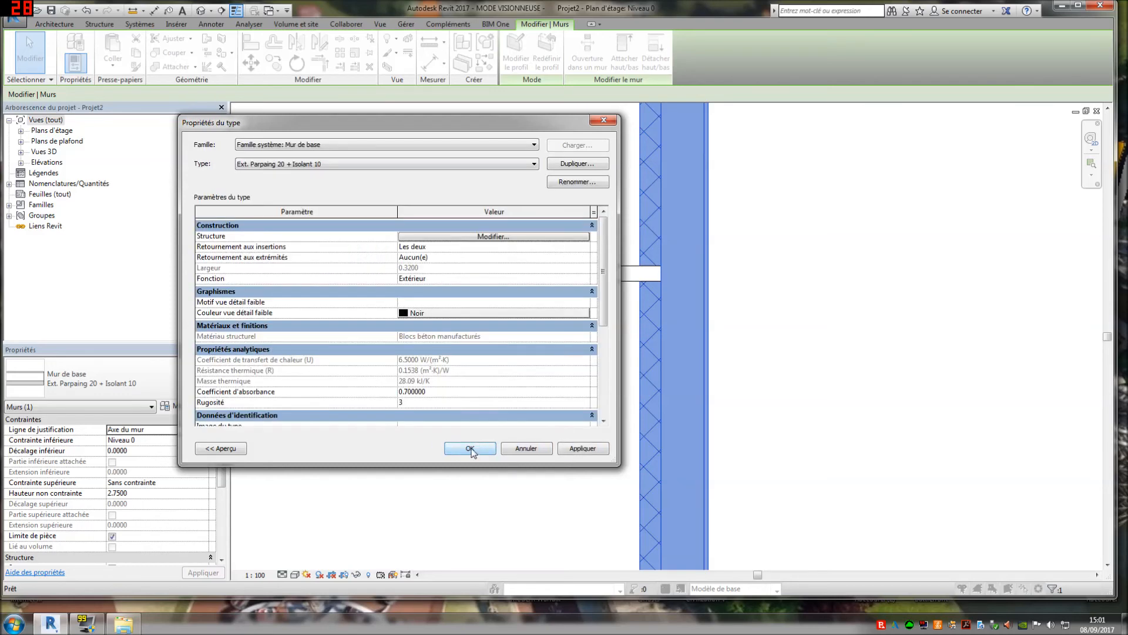
left_click(566, 450)
left_click(470, 448)
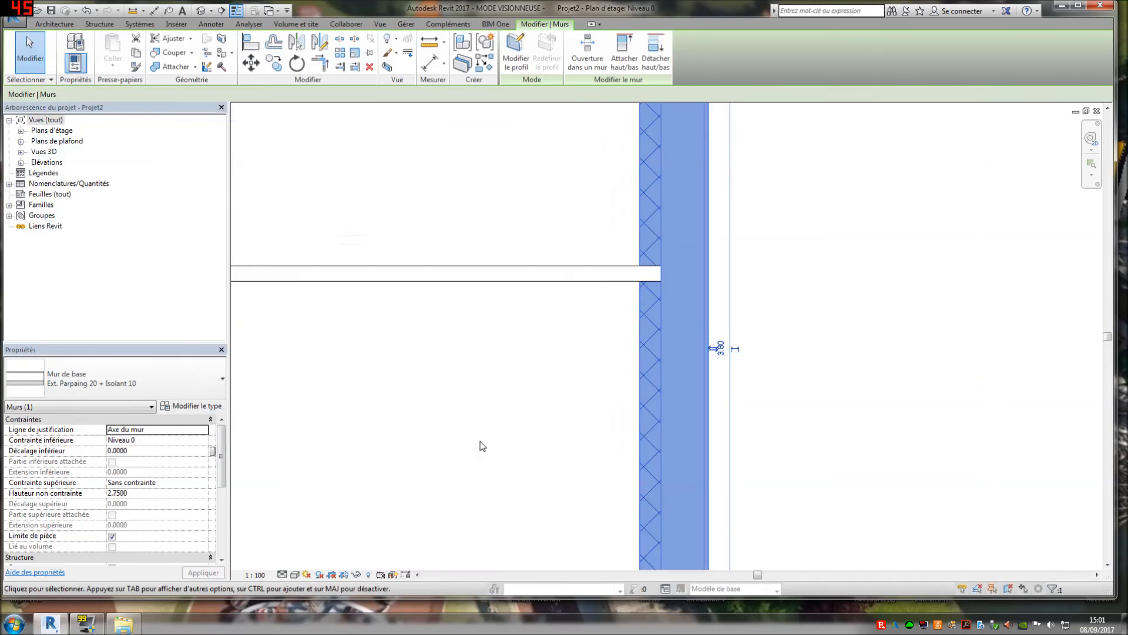
Move the Maçonnerie - Isolant layer inside the core boundary of the Ext. Parpaing 20 + Isolant 10 wall and check the partition join.
left_click(187, 406)
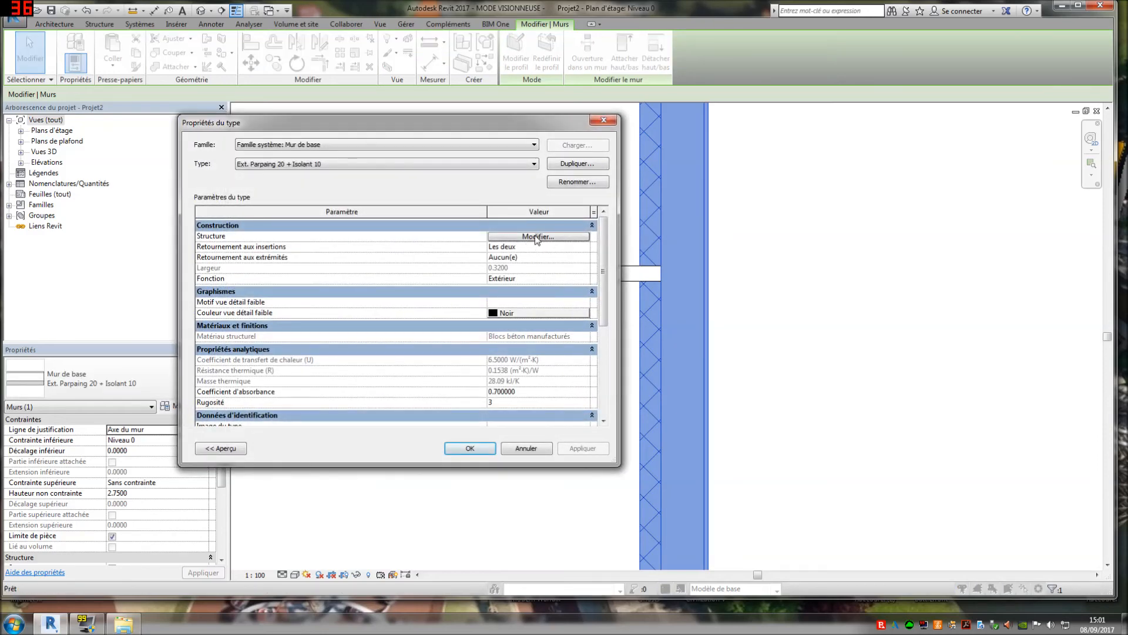
left_click(536, 236)
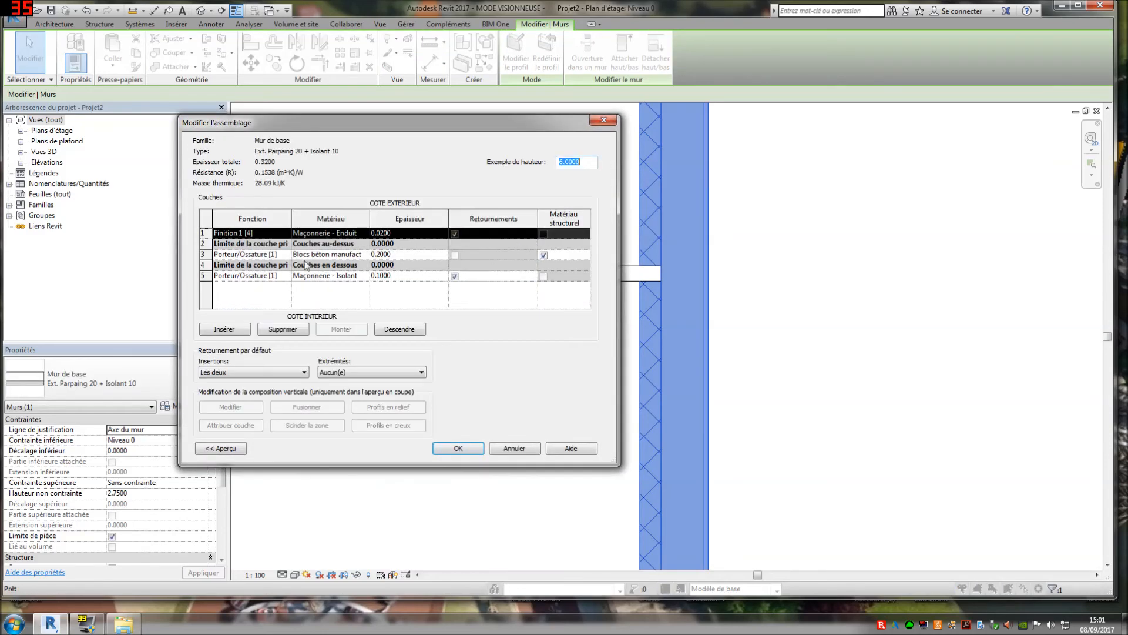
left_click(207, 276)
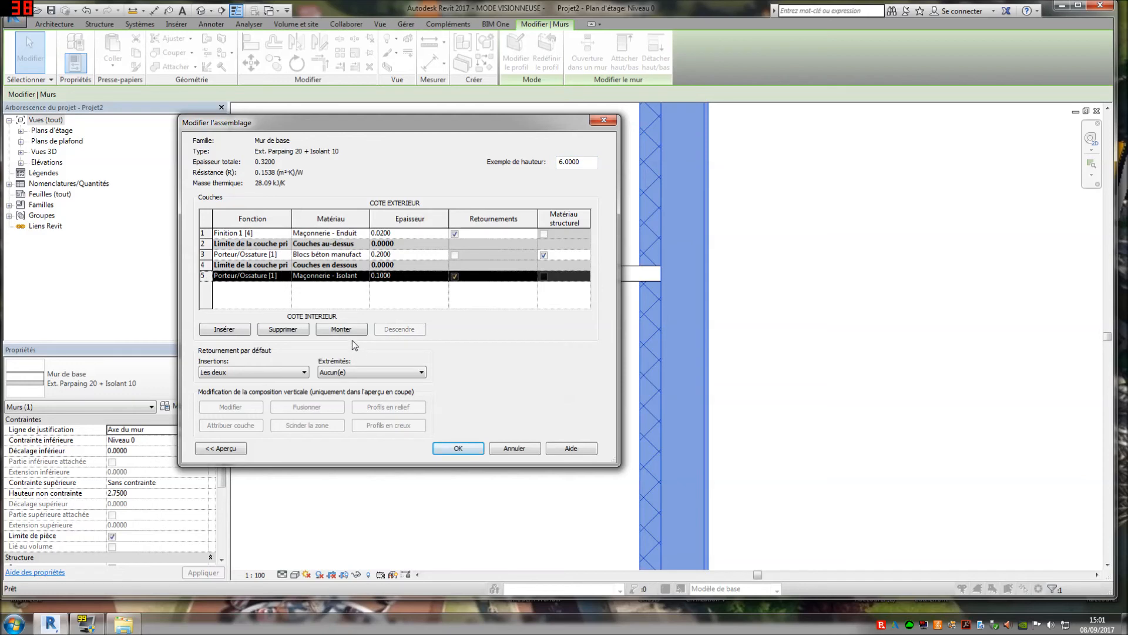
left_click(342, 330)
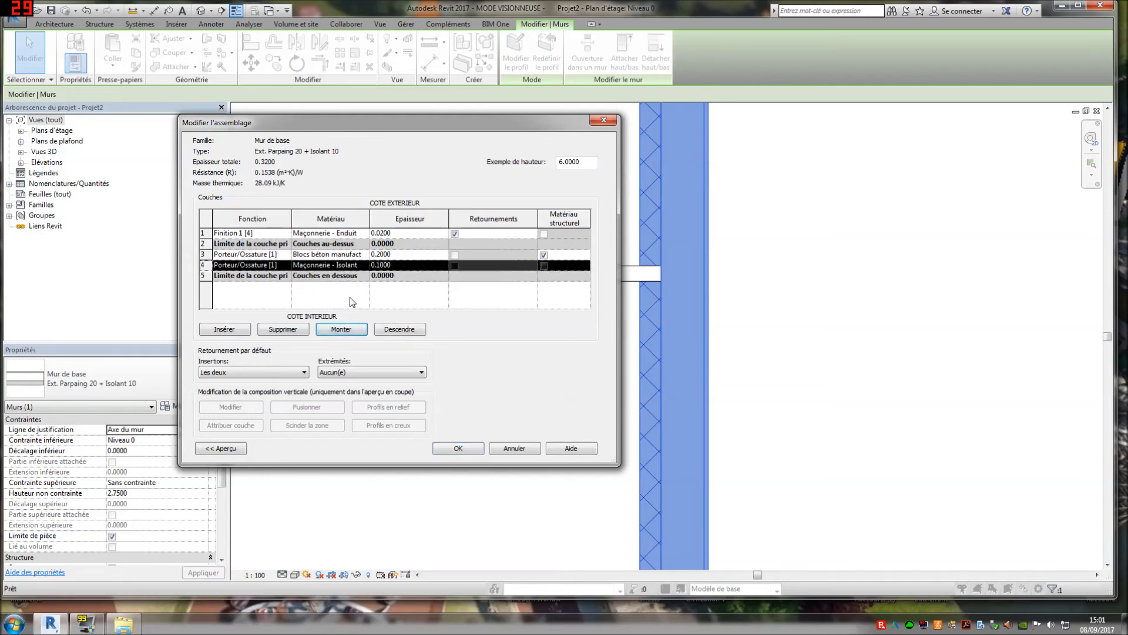
left_click(470, 447)
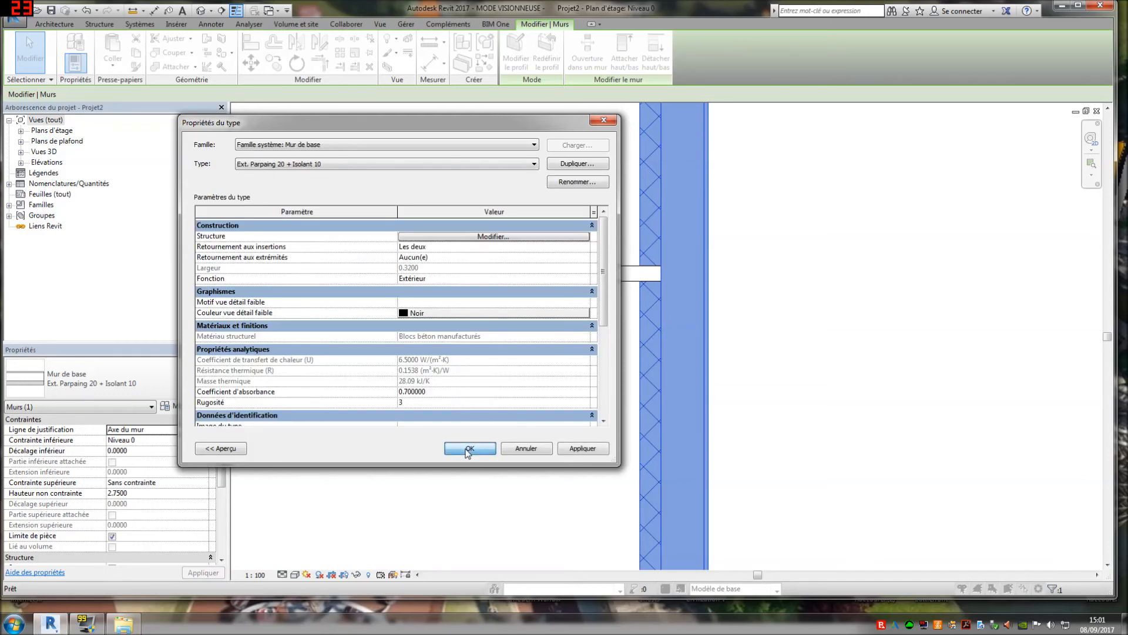
left_click(470, 448)
left_click(718, 356)
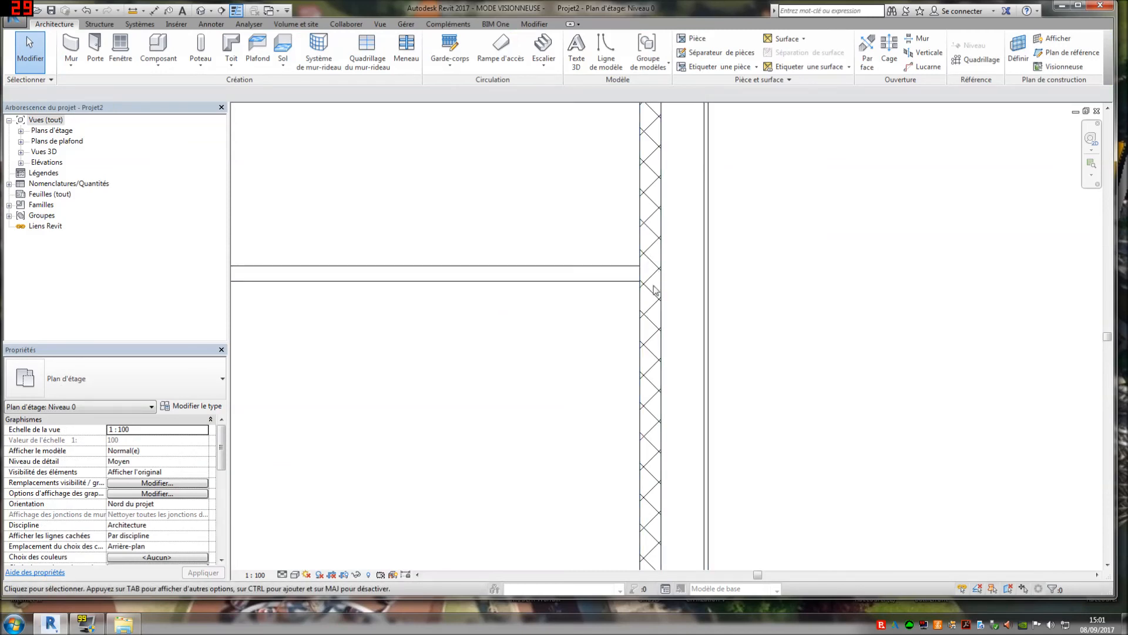
scroll(650, 309, "down", 3)
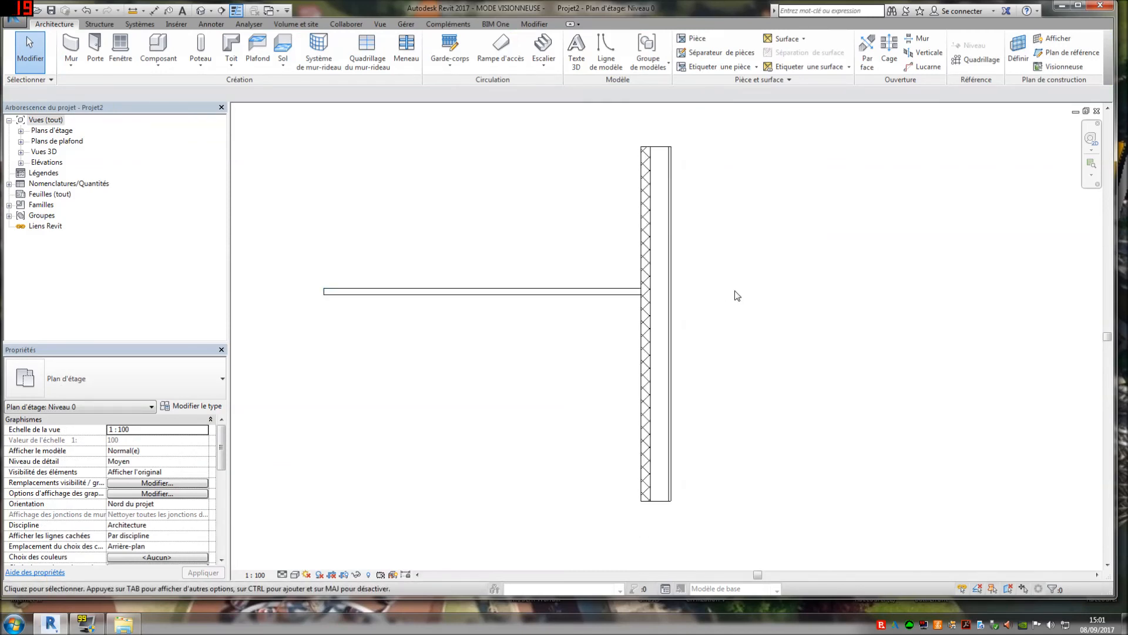
scroll(647, 296, "up", 3)
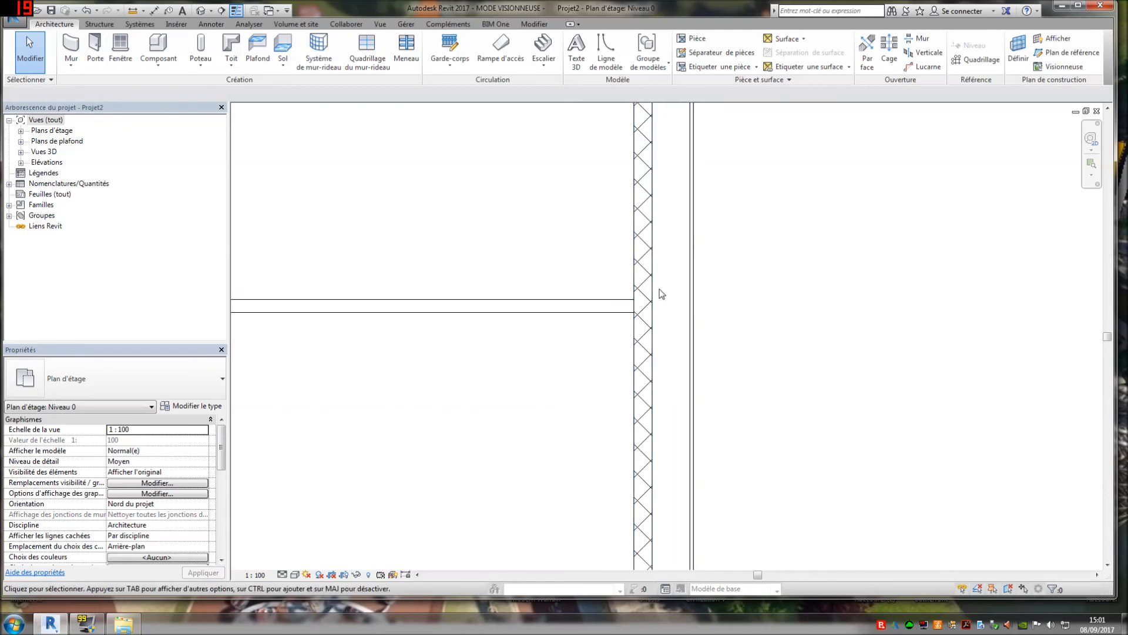
Set the Maçonnerie - Isolant layer's function to Doublage [2] in the Ext. Parpaing 20 + Isolant 10 wall structure.
left_click(663, 294)
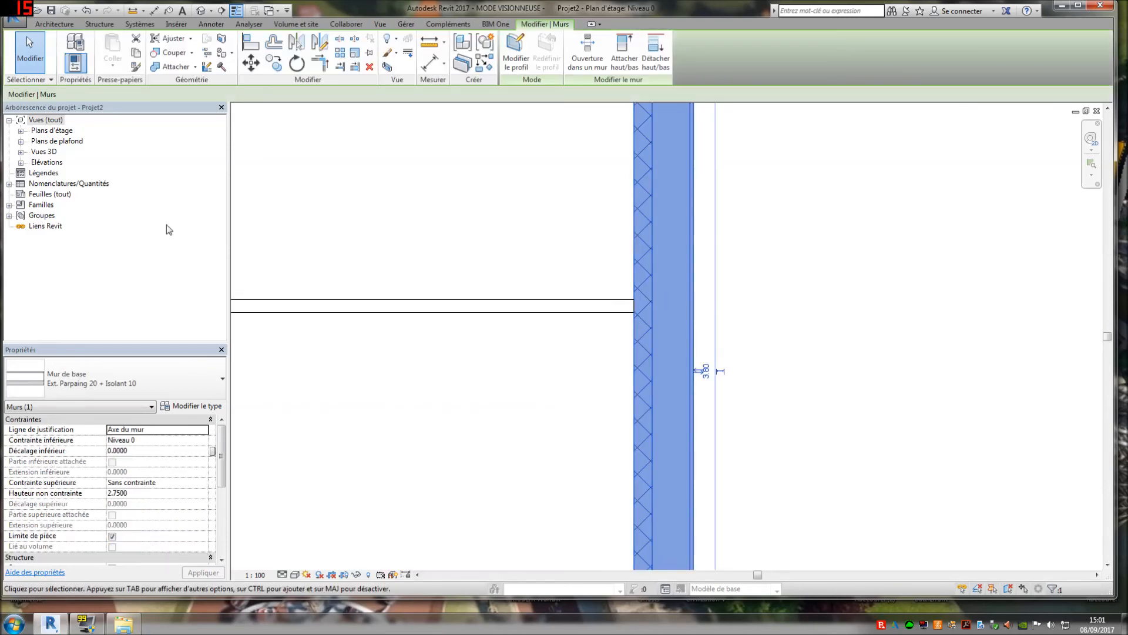
left_click(194, 406)
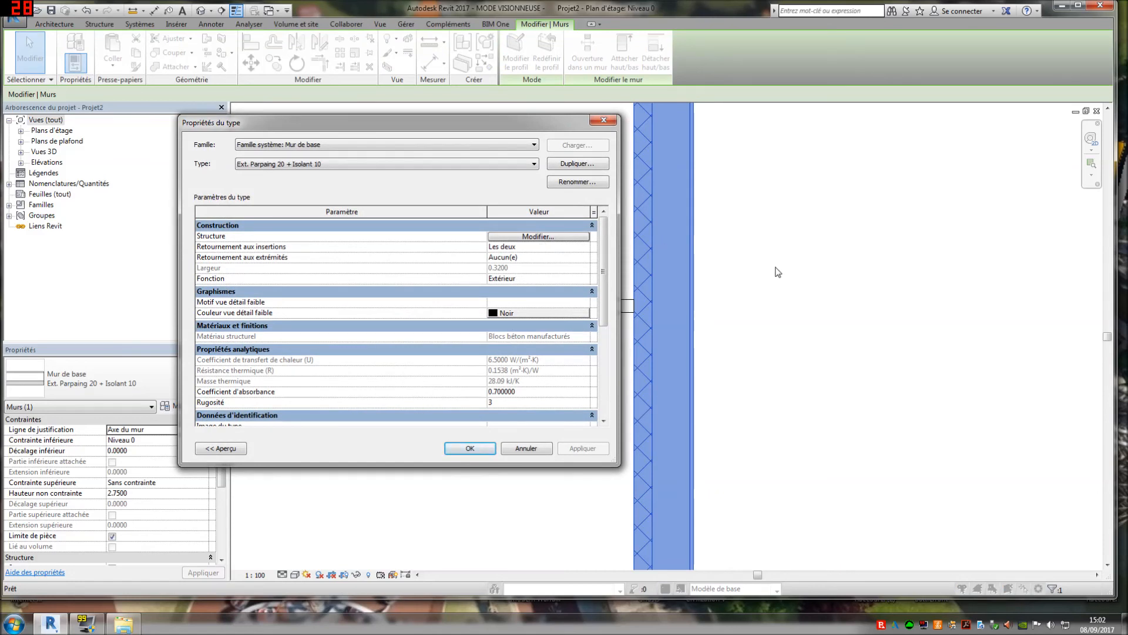
left_click(531, 237)
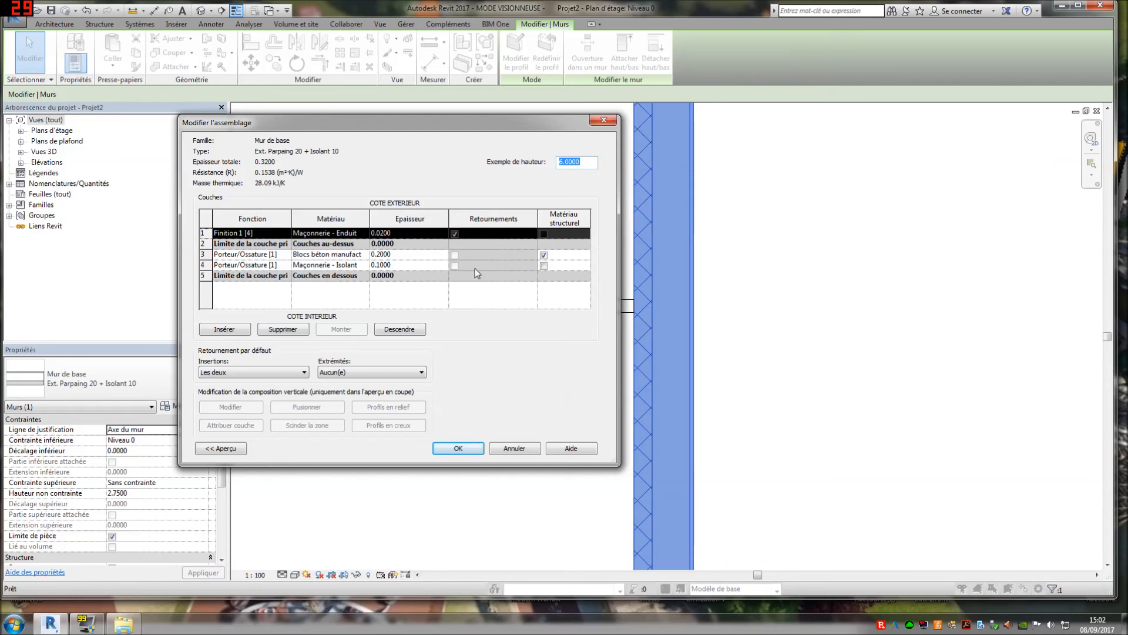
left_click(281, 268)
left_click(285, 265)
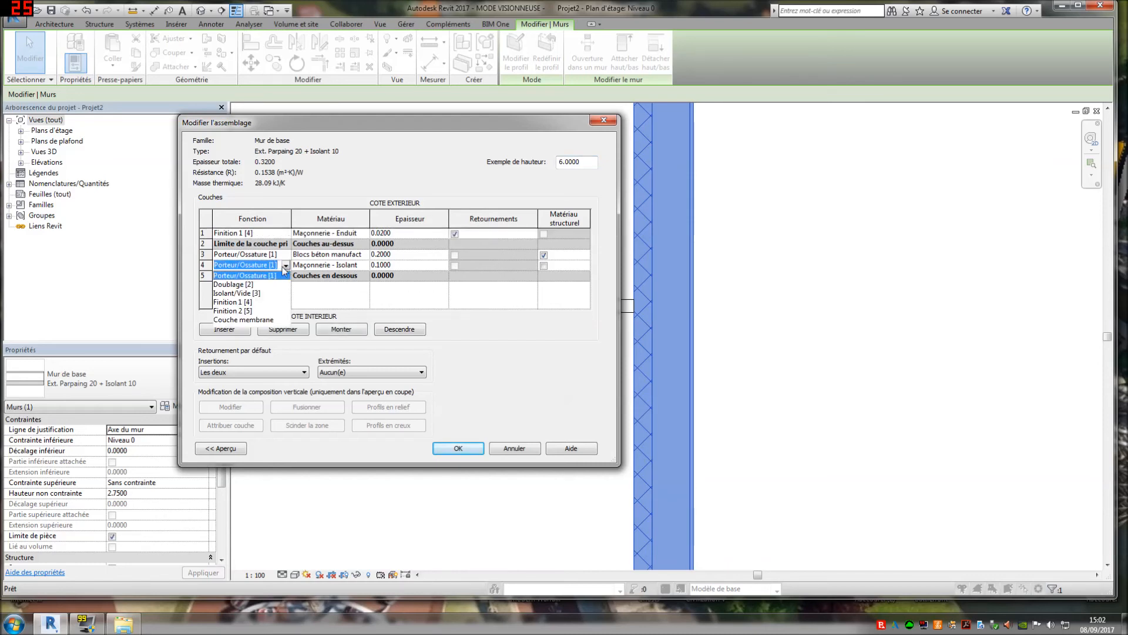
left_click(234, 284)
left_click(445, 450)
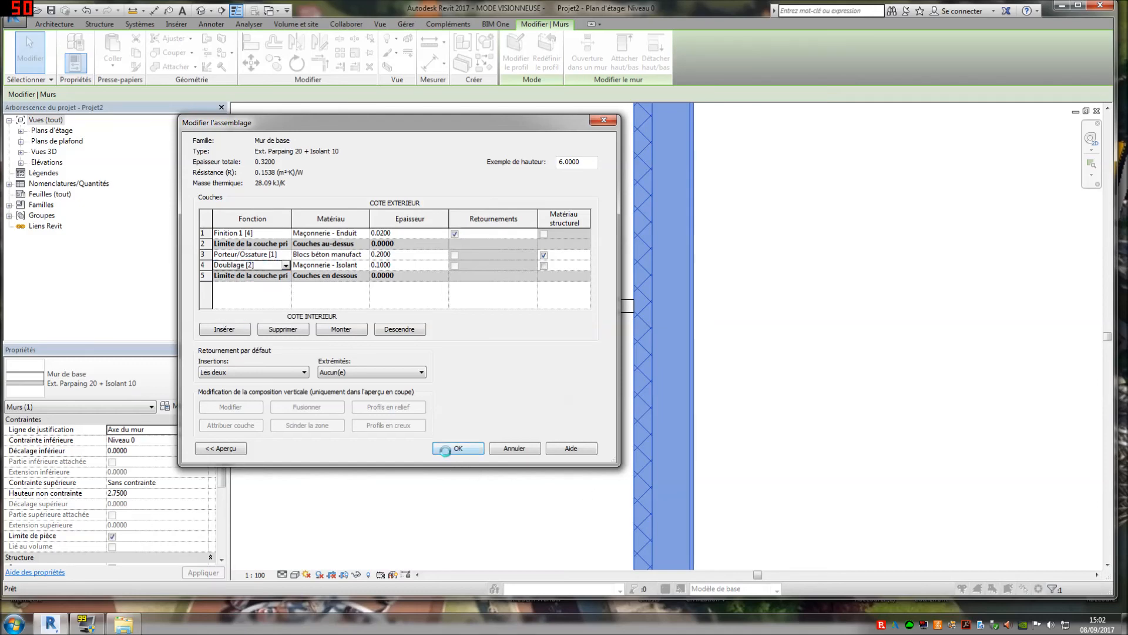
key("Return")
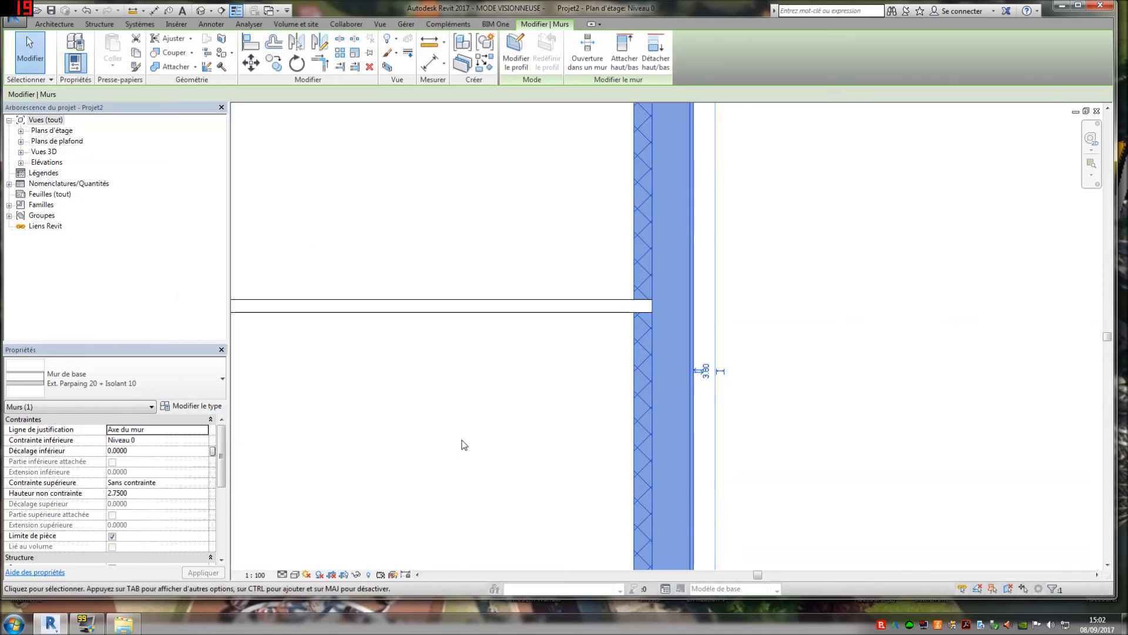
left_click(478, 421)
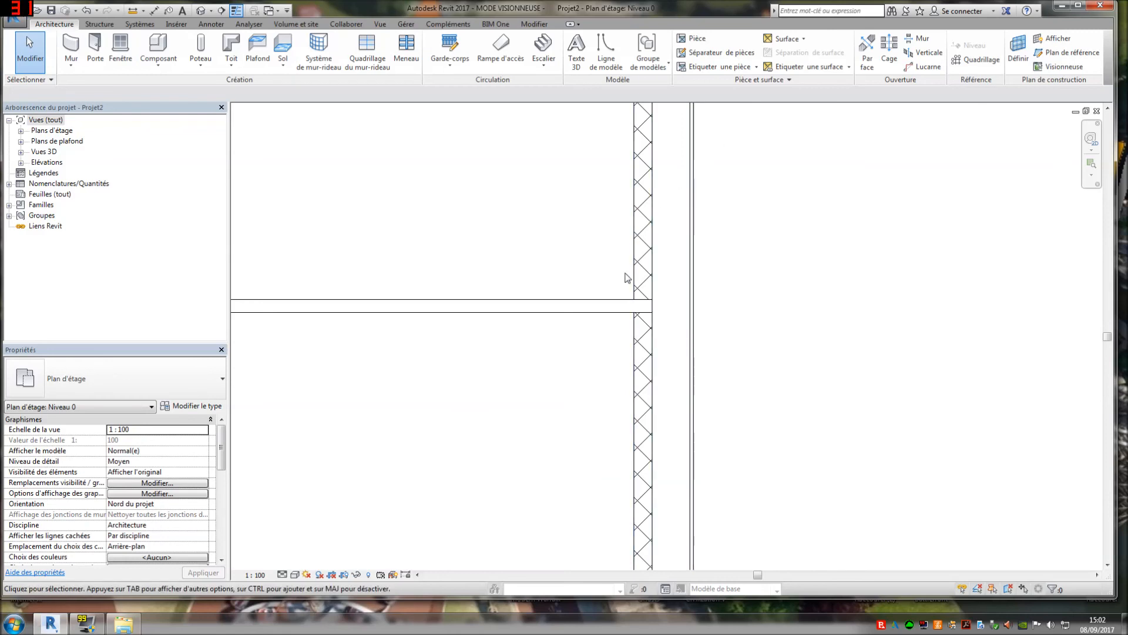
Move the Maçonnerie - Isolant layer back outside the core boundary on the interior side of the Ext. Parpaing 20 + Isolant 10 wall.
left_click(638, 288)
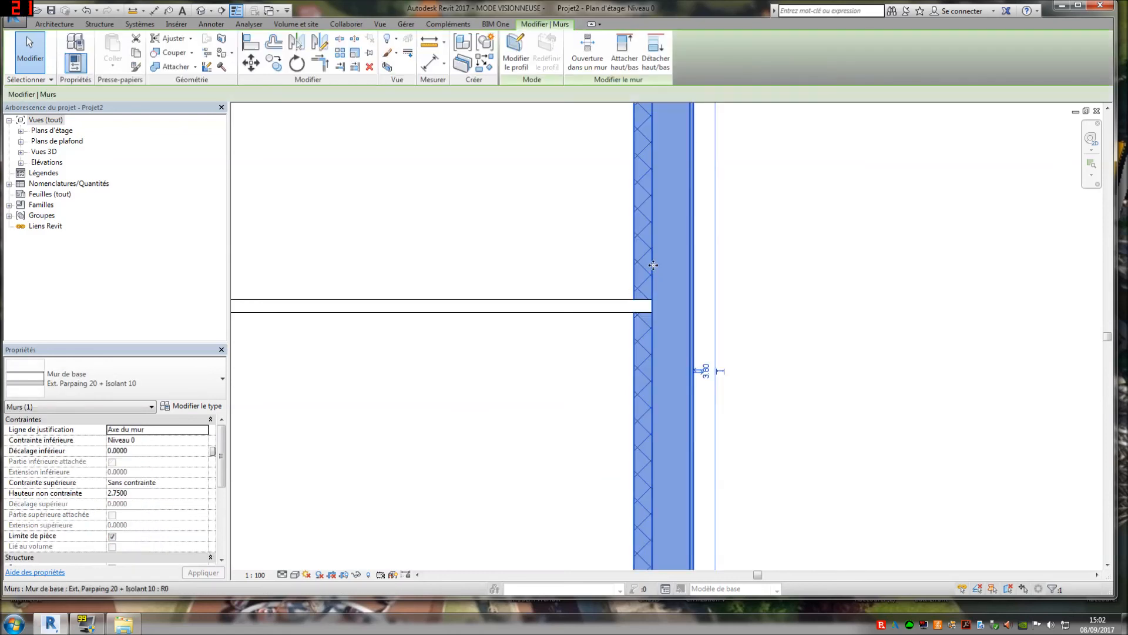
left_click(189, 405)
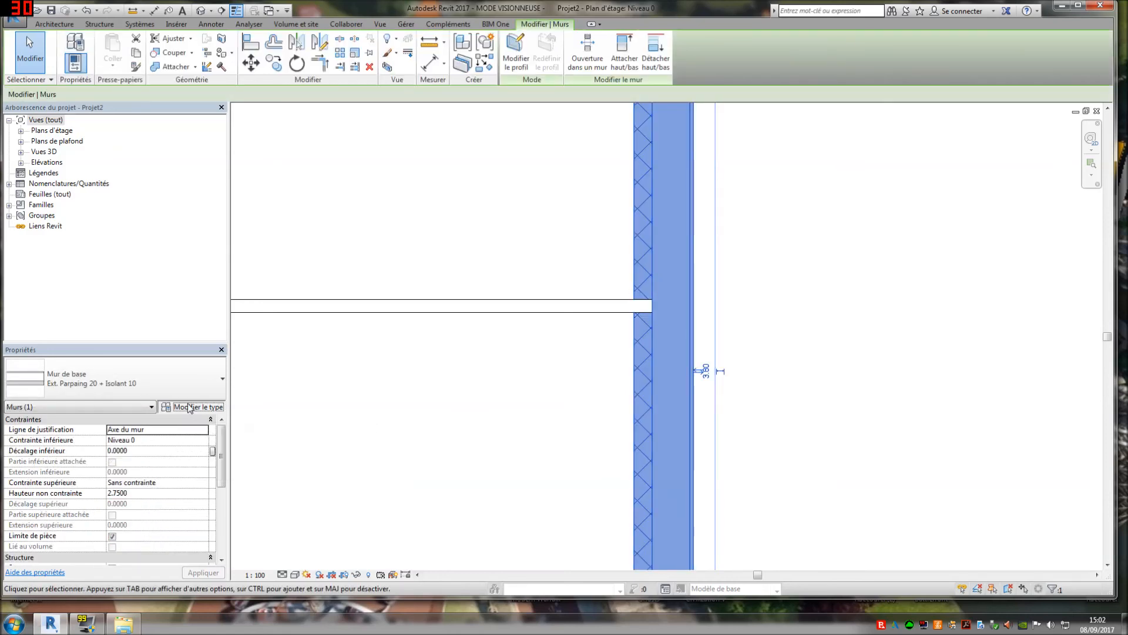
left_click(539, 236)
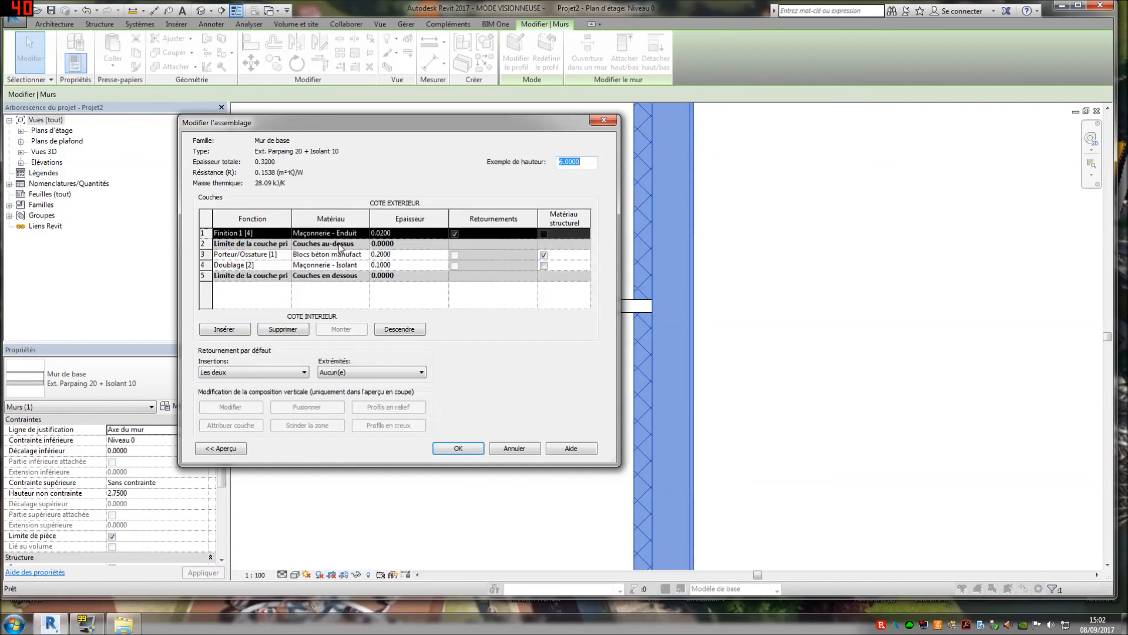
left_click(206, 264)
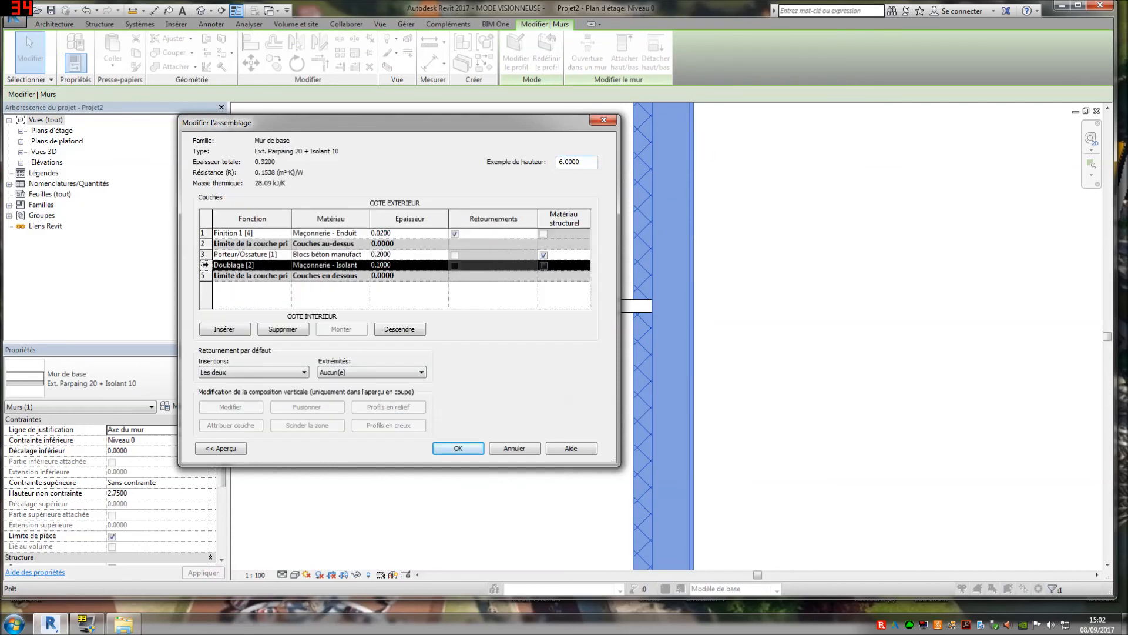
left_click(399, 329)
left_click(459, 448)
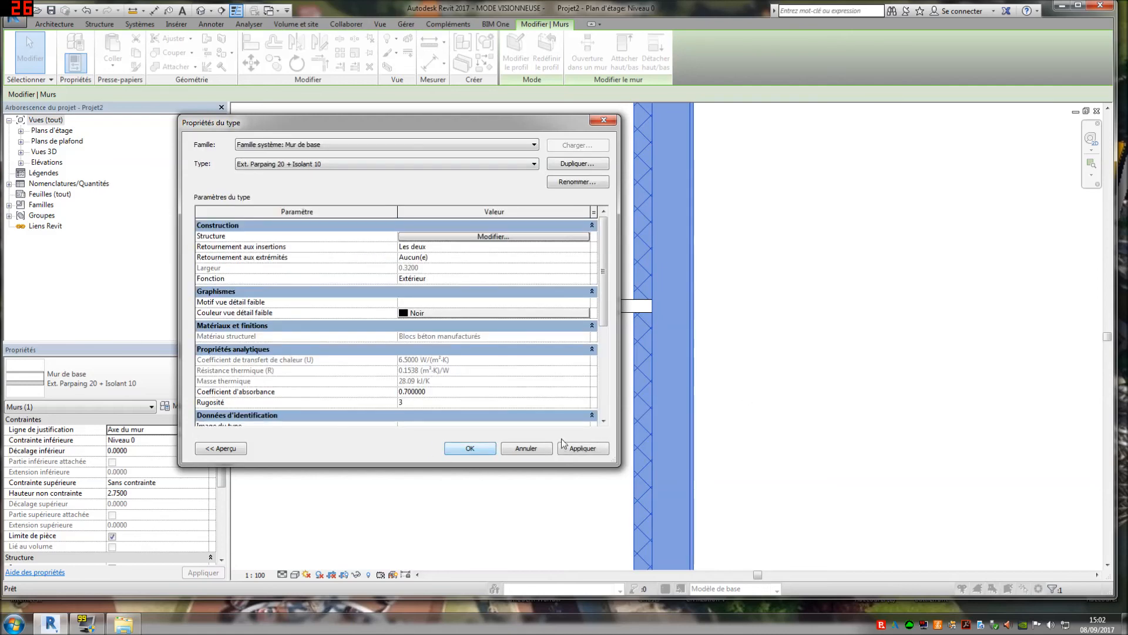
left_click(457, 448)
left_click(842, 382)
scroll(841, 382, "down", 5)
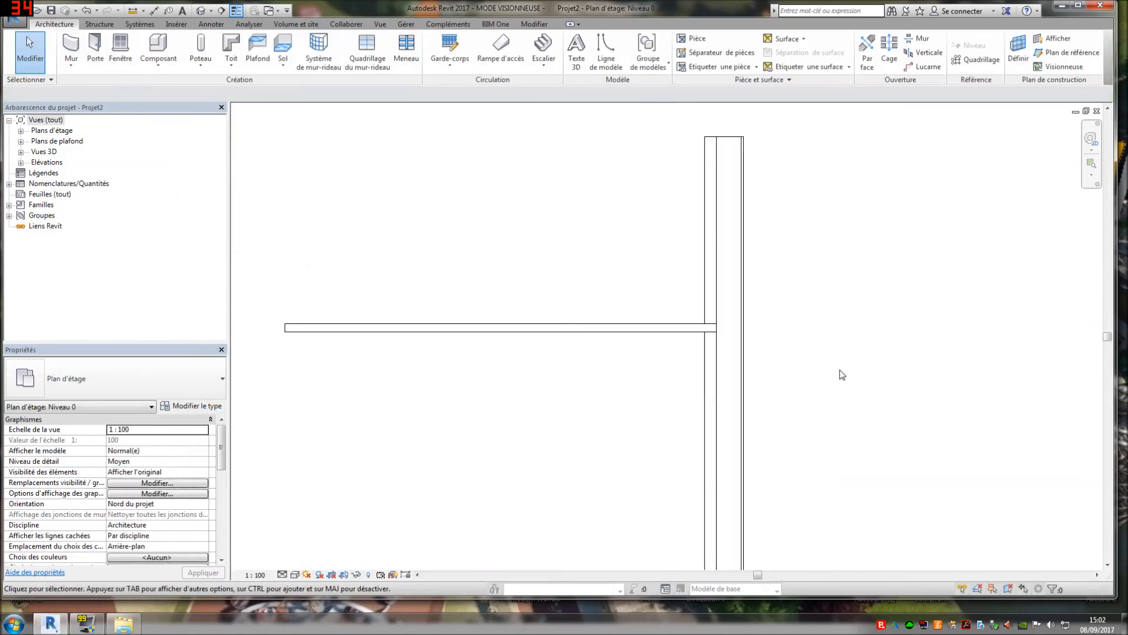
Select all instances of the building's Ext-endui-isolant24-parpaing-Ba13 exterior wall and clear the selection.
middle_click_drag(458, 418, 663, 381)
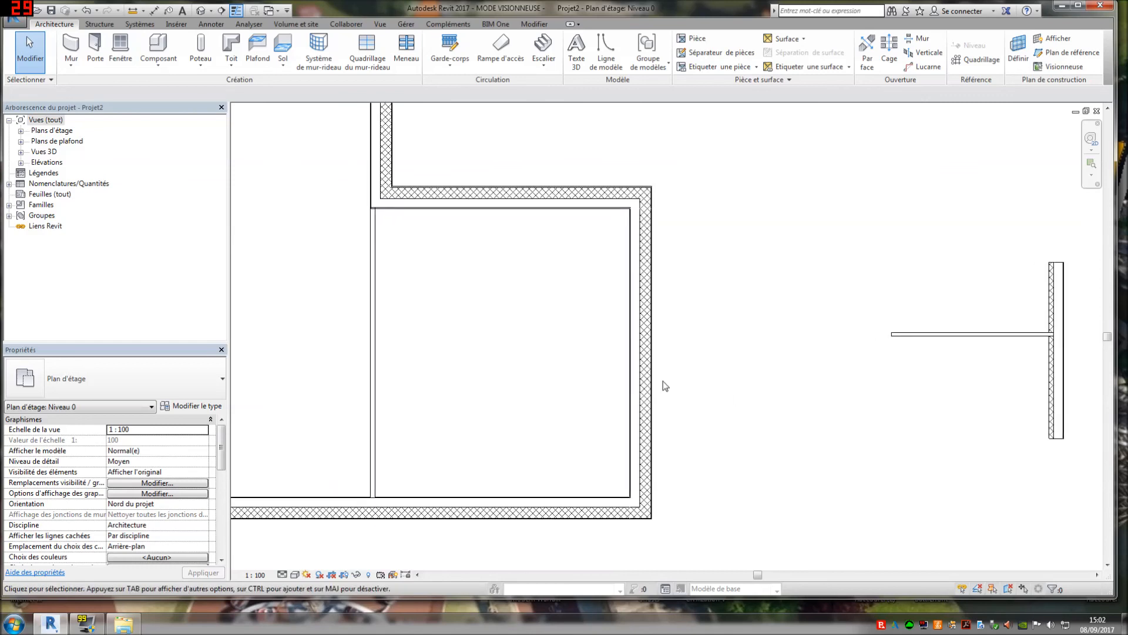
scroll(662, 381, "down", 2)
left_click(601, 261)
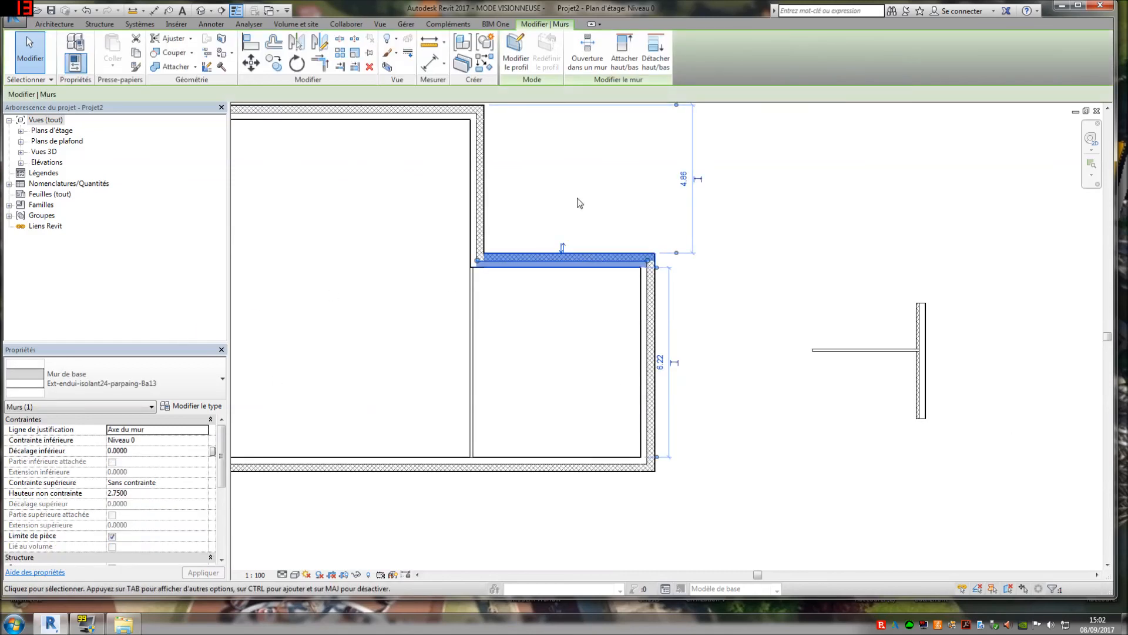
right_click(578, 203)
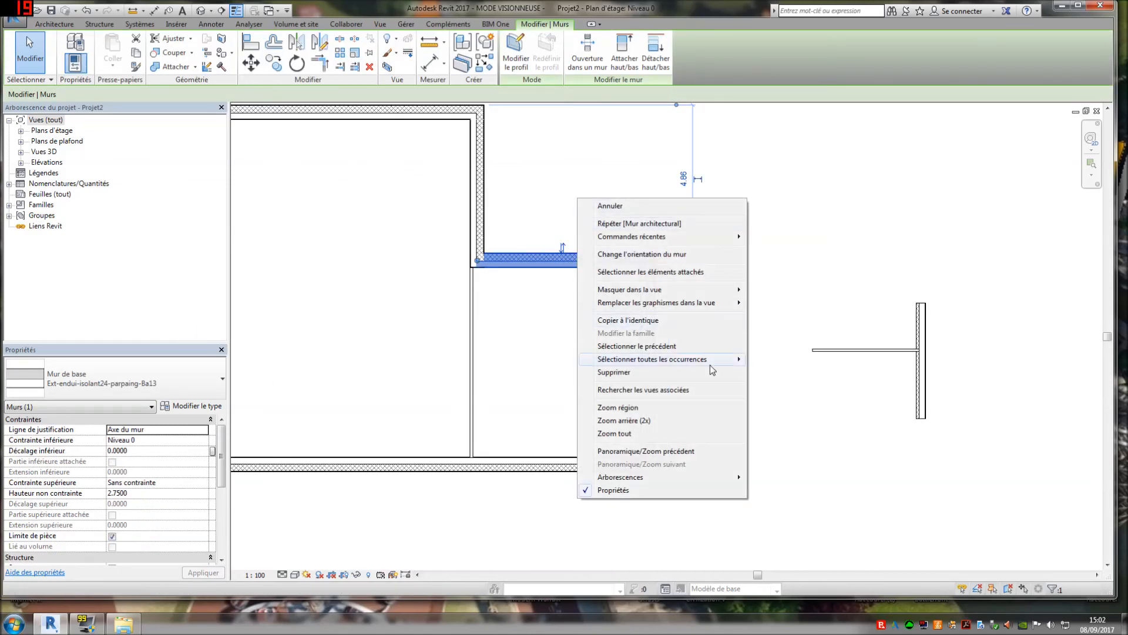
mouse_move(711, 359)
left_click(788, 359)
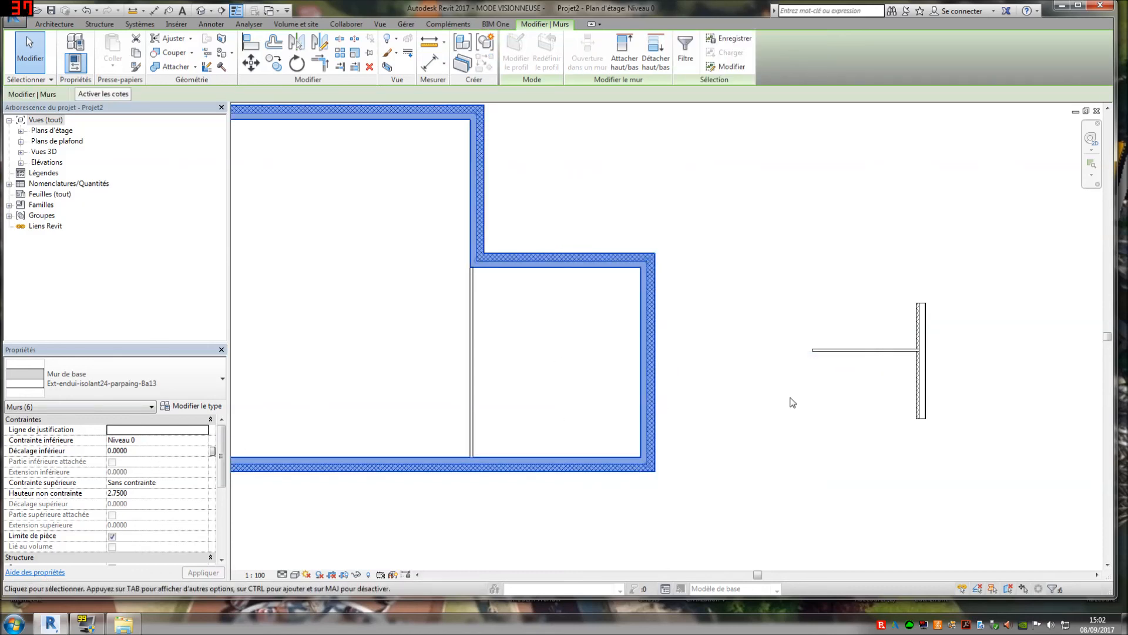
left_click(710, 390)
Constrain the top of the horizontal exterior wall above the small room up to level Niveau 1.
middle_click_drag(910, 379, 628, 492)
scroll(637, 483, "down", 1)
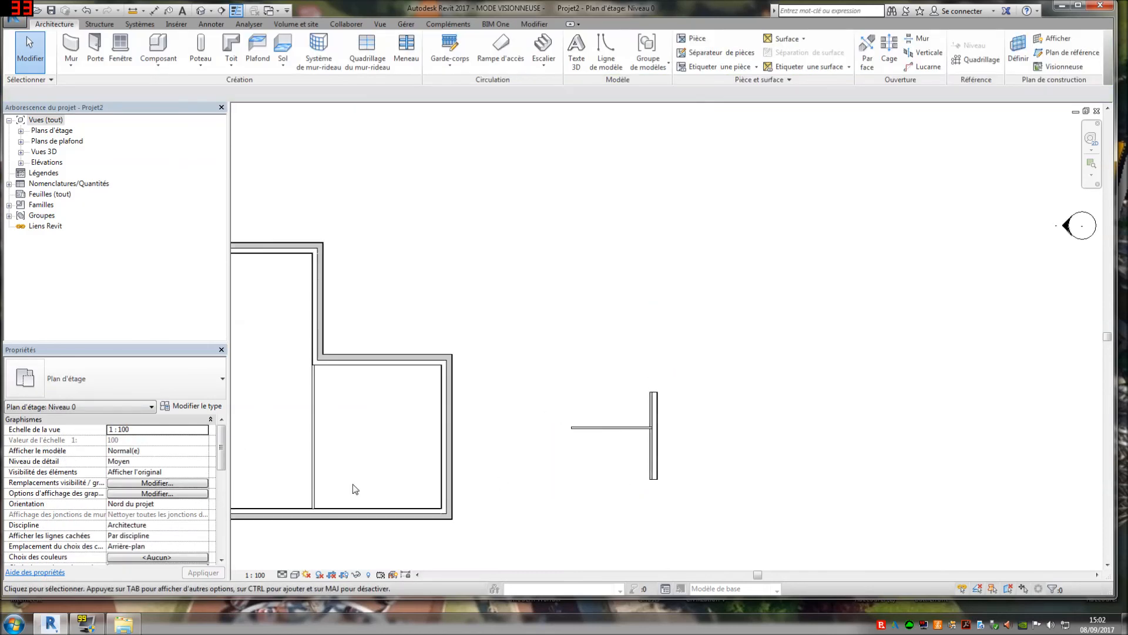
left_click(360, 361)
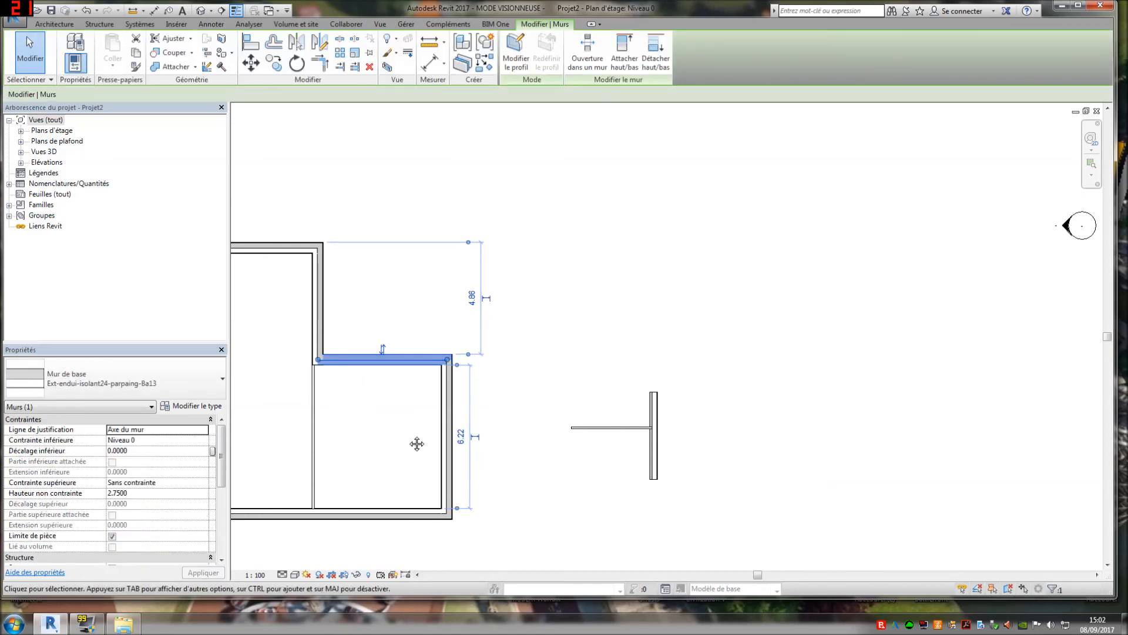
middle_click_drag(355, 457, 578, 333)
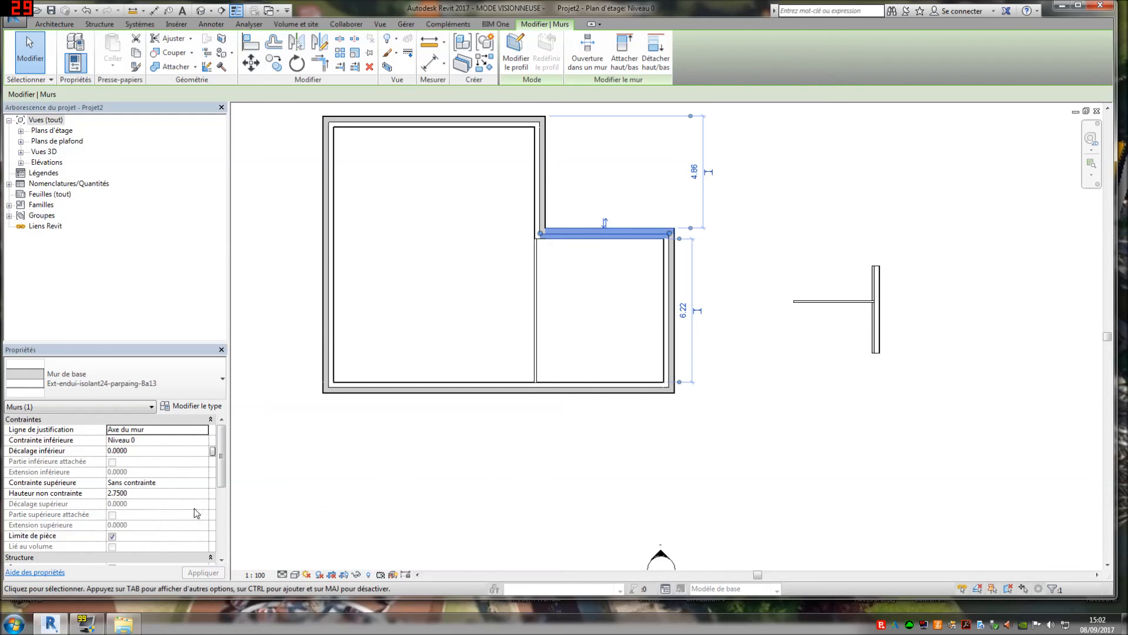
left_click(202, 483)
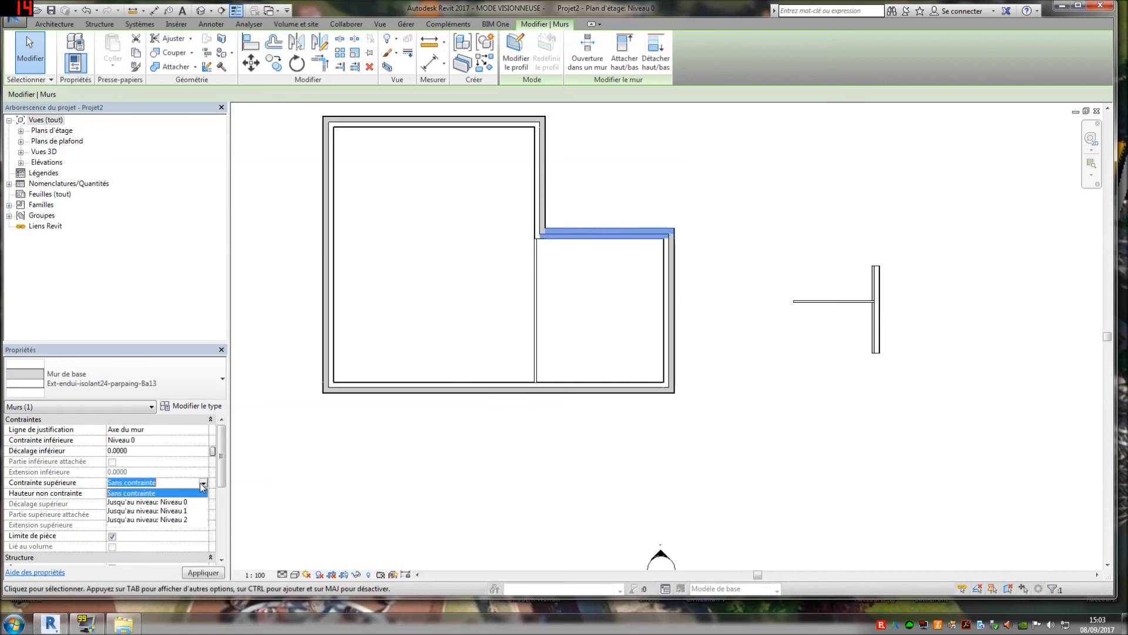
left_click(176, 510)
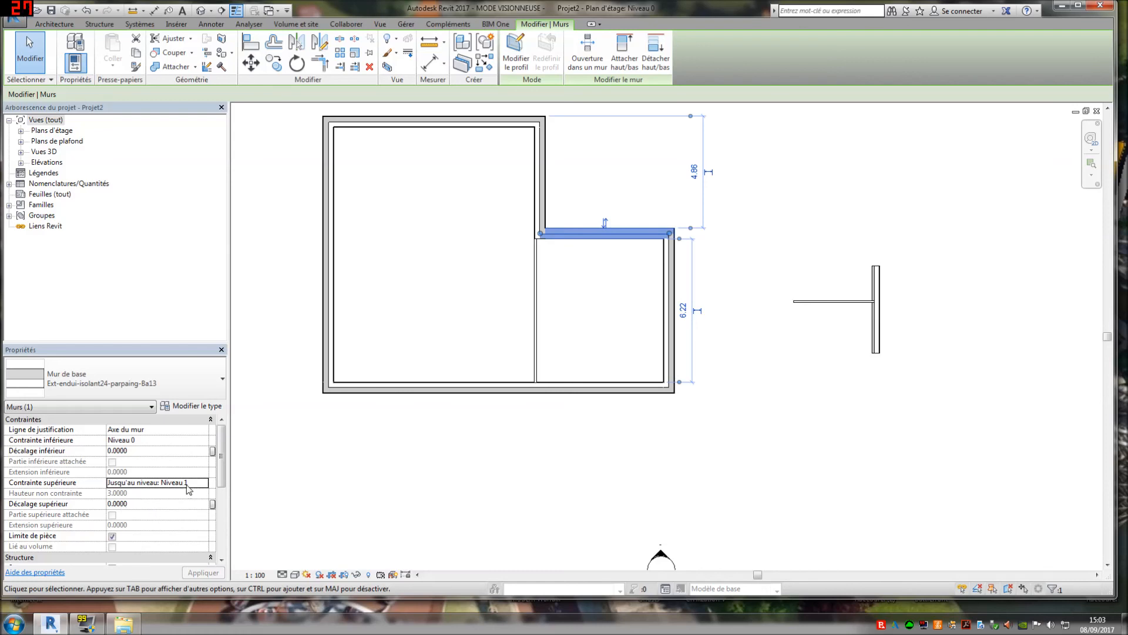
Draw a vertical building section through the small room, crossing its upper and lower exterior walls, and open the section view.
scroll(388, 463, "down", 1)
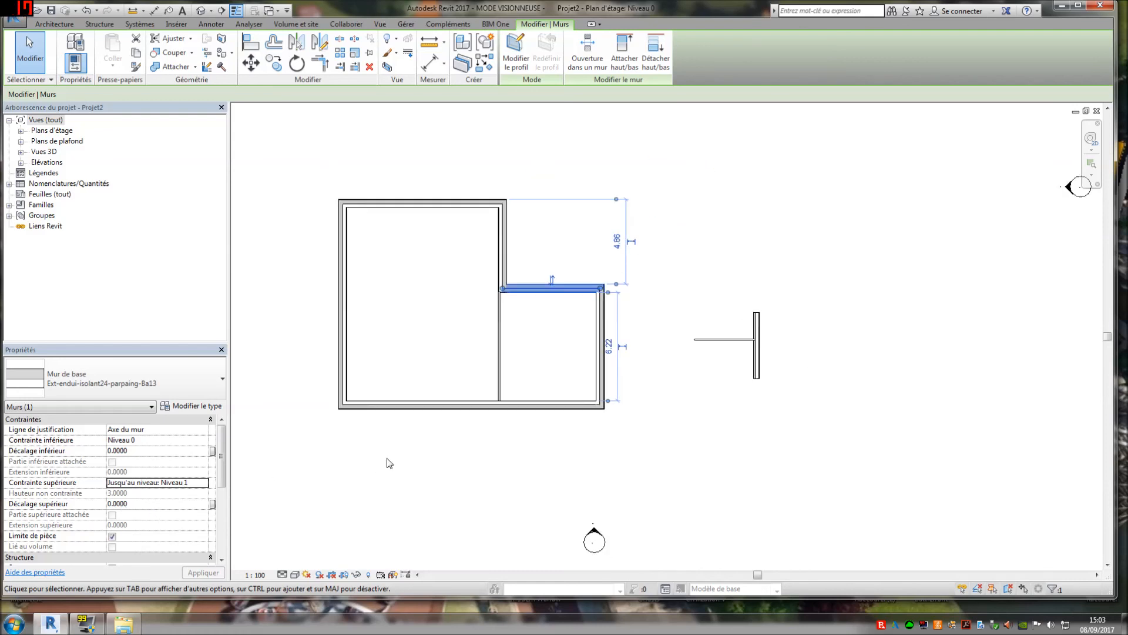
left_click(387, 463)
left_click(221, 12)
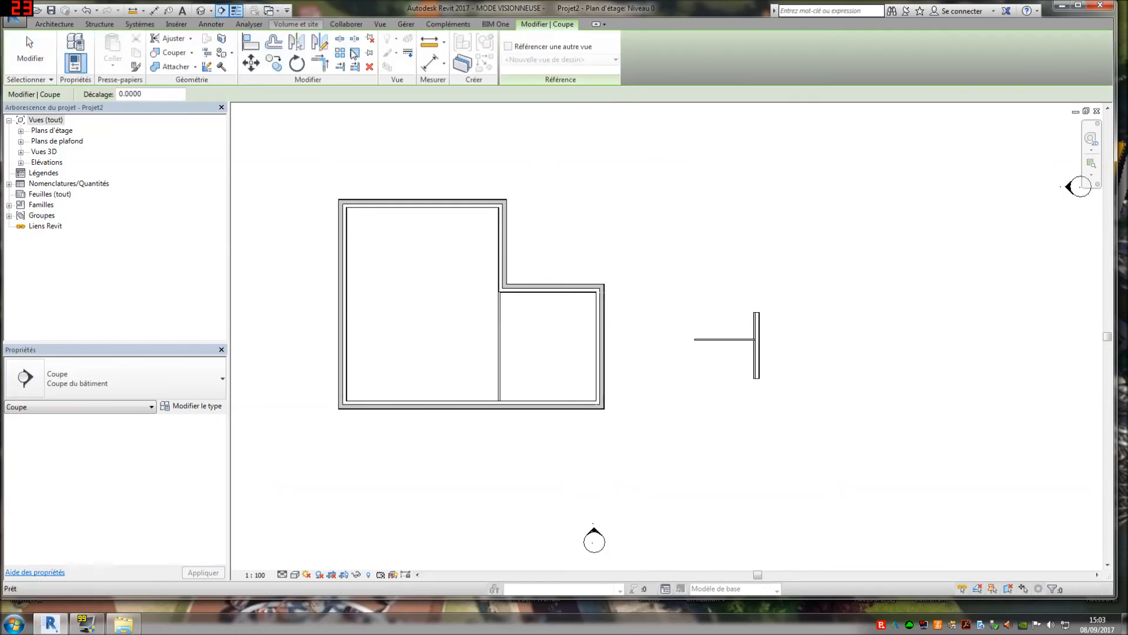
left_click(553, 180)
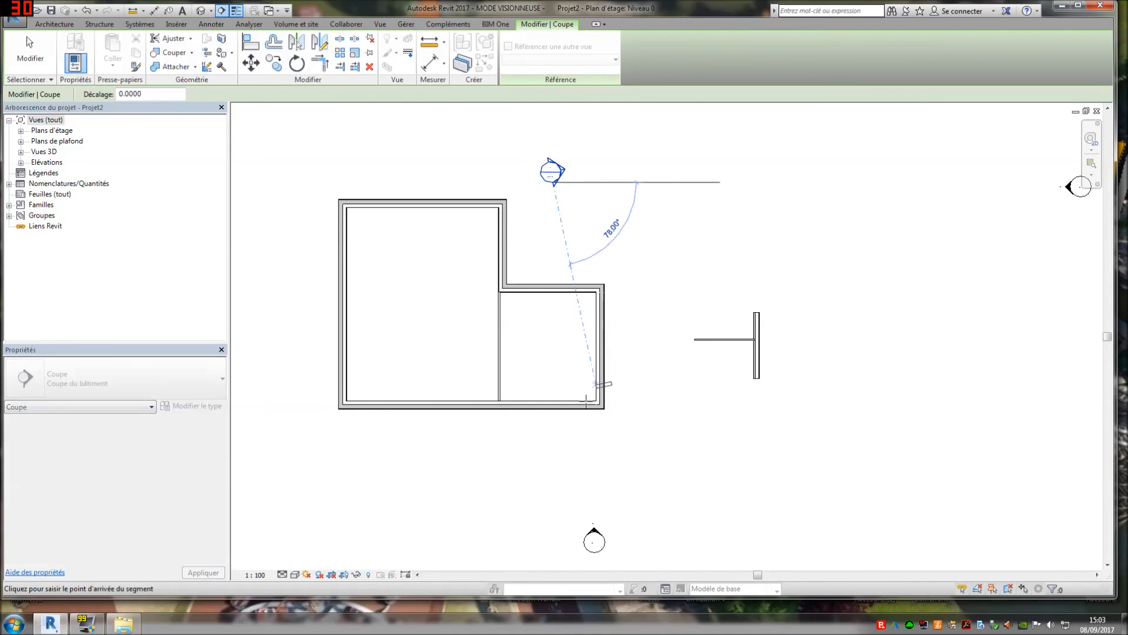
left_click(553, 496)
left_click(553, 422)
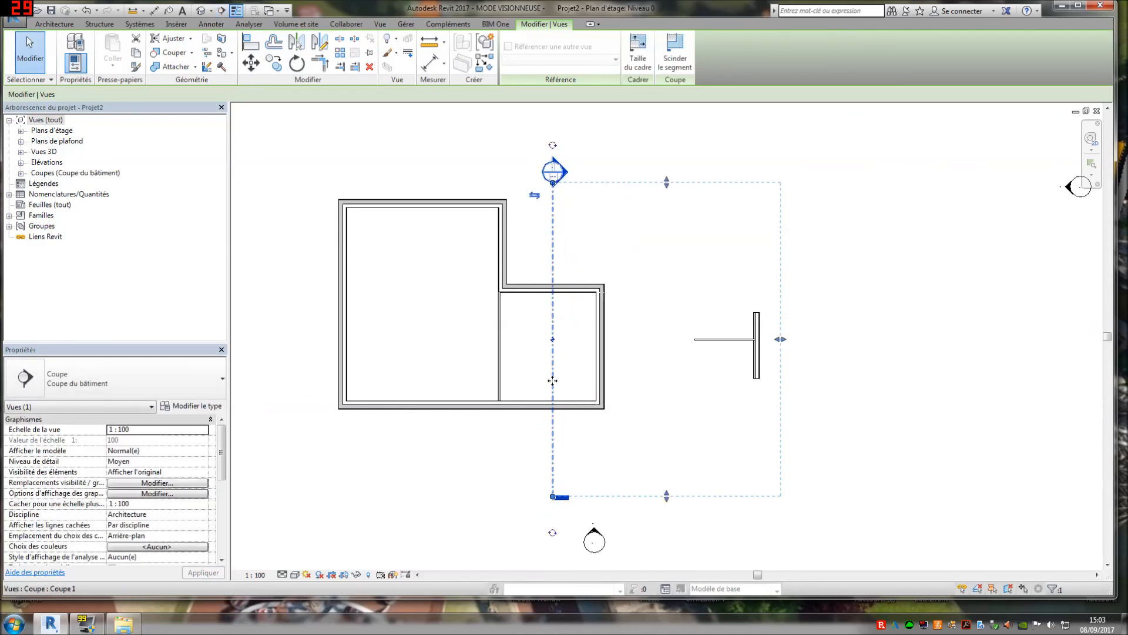
right_click(548, 66)
left_click(621, 139)
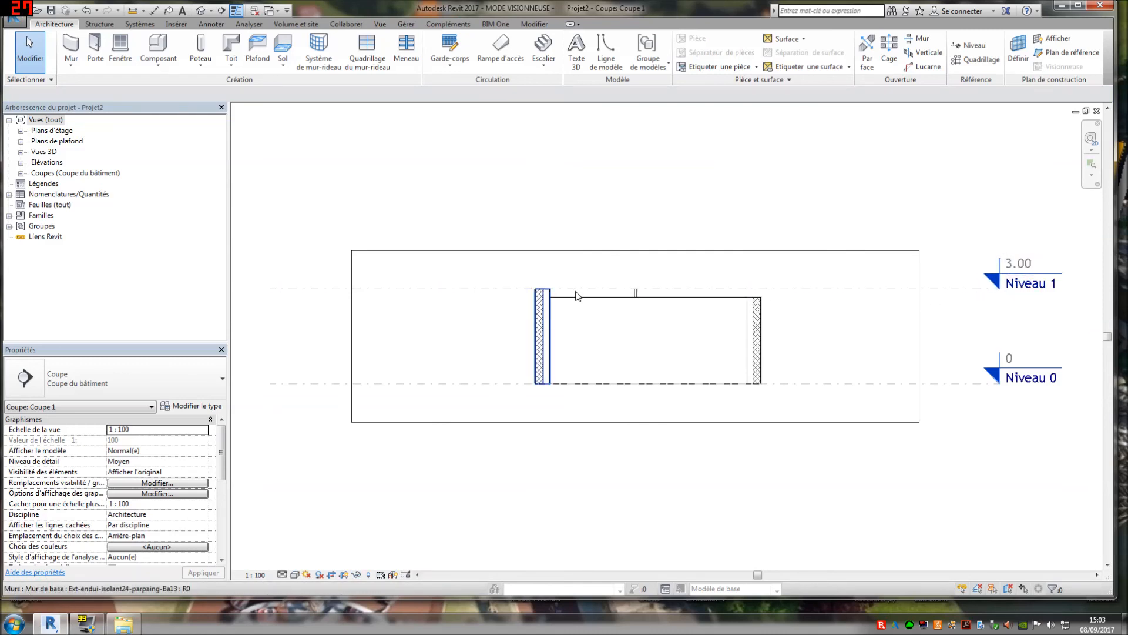
Set the elevation of level Niveau 1 to 2.5 m in the section view.
left_click(1019, 264)
left_click(1020, 264)
type("2.5")
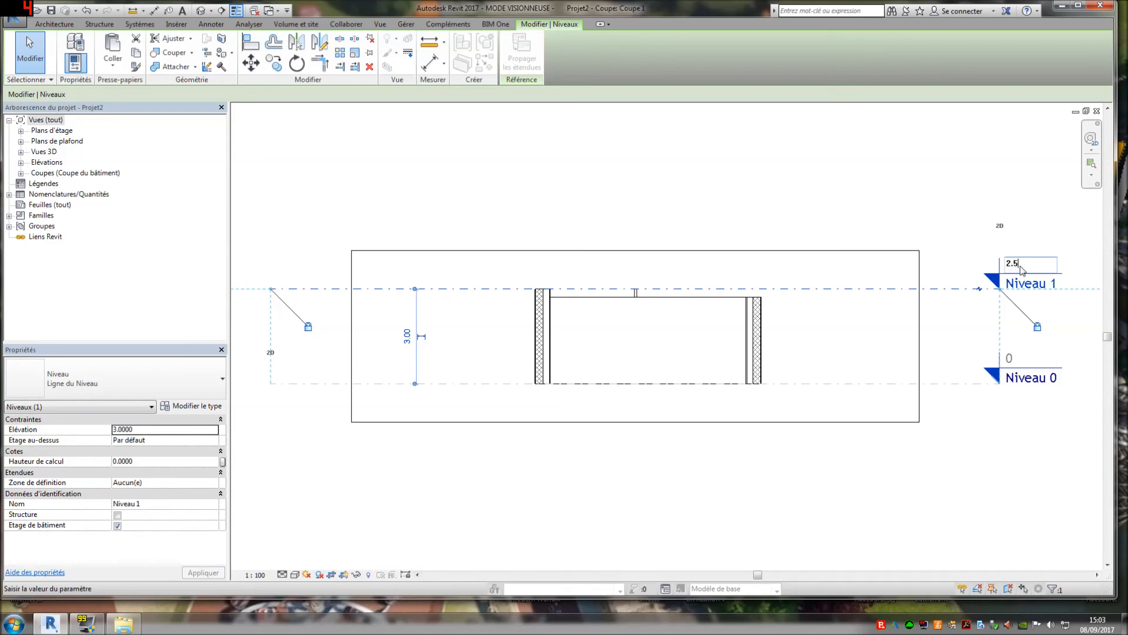
key("Return")
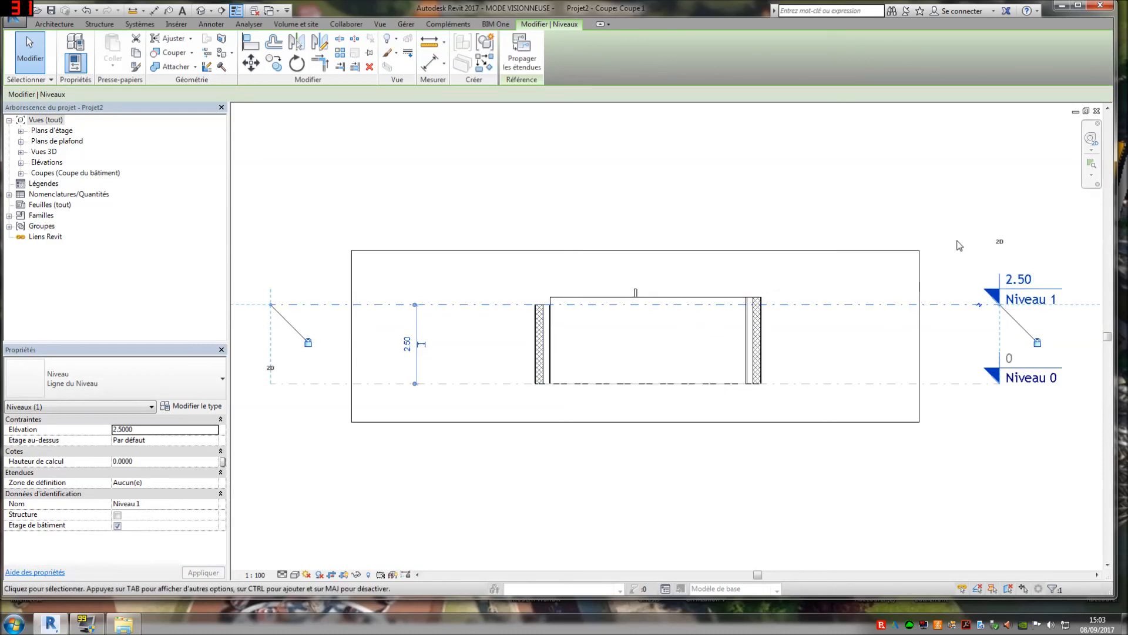
Restore the elevation of level Niveau 1 to 3 m and deselect the level.
left_click(1018, 279)
type("3")
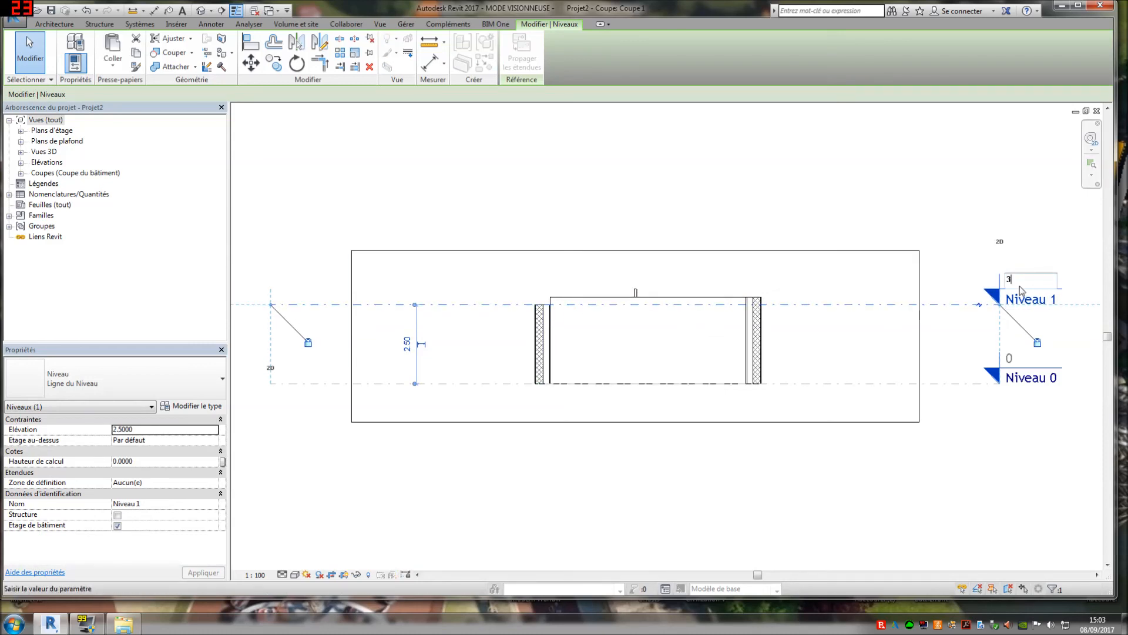
key("Return")
left_click(757, 168)
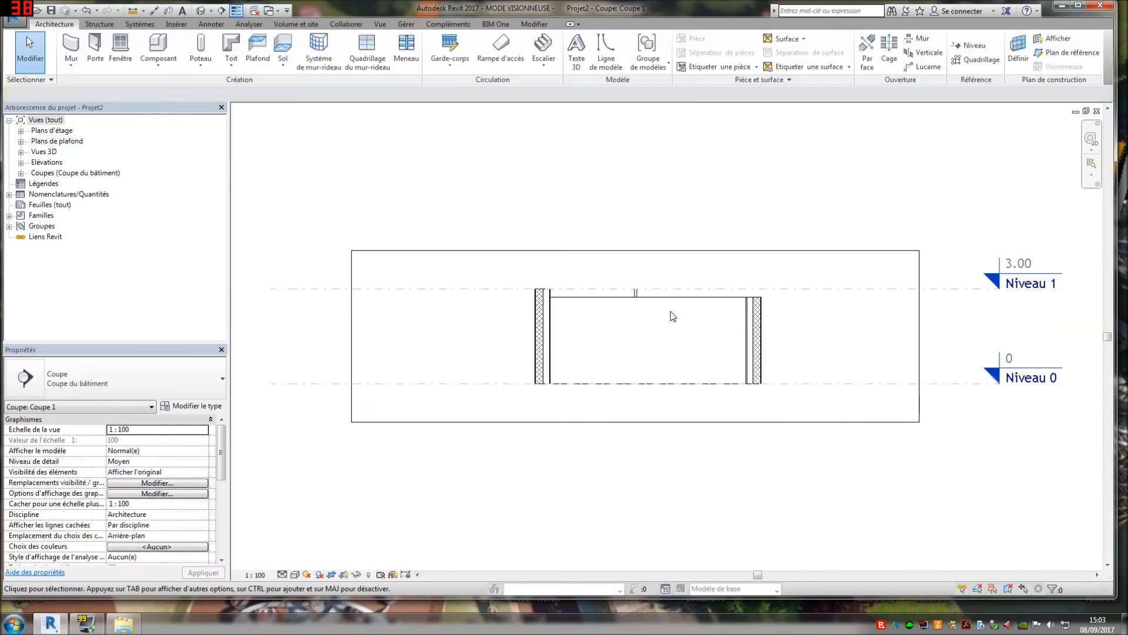